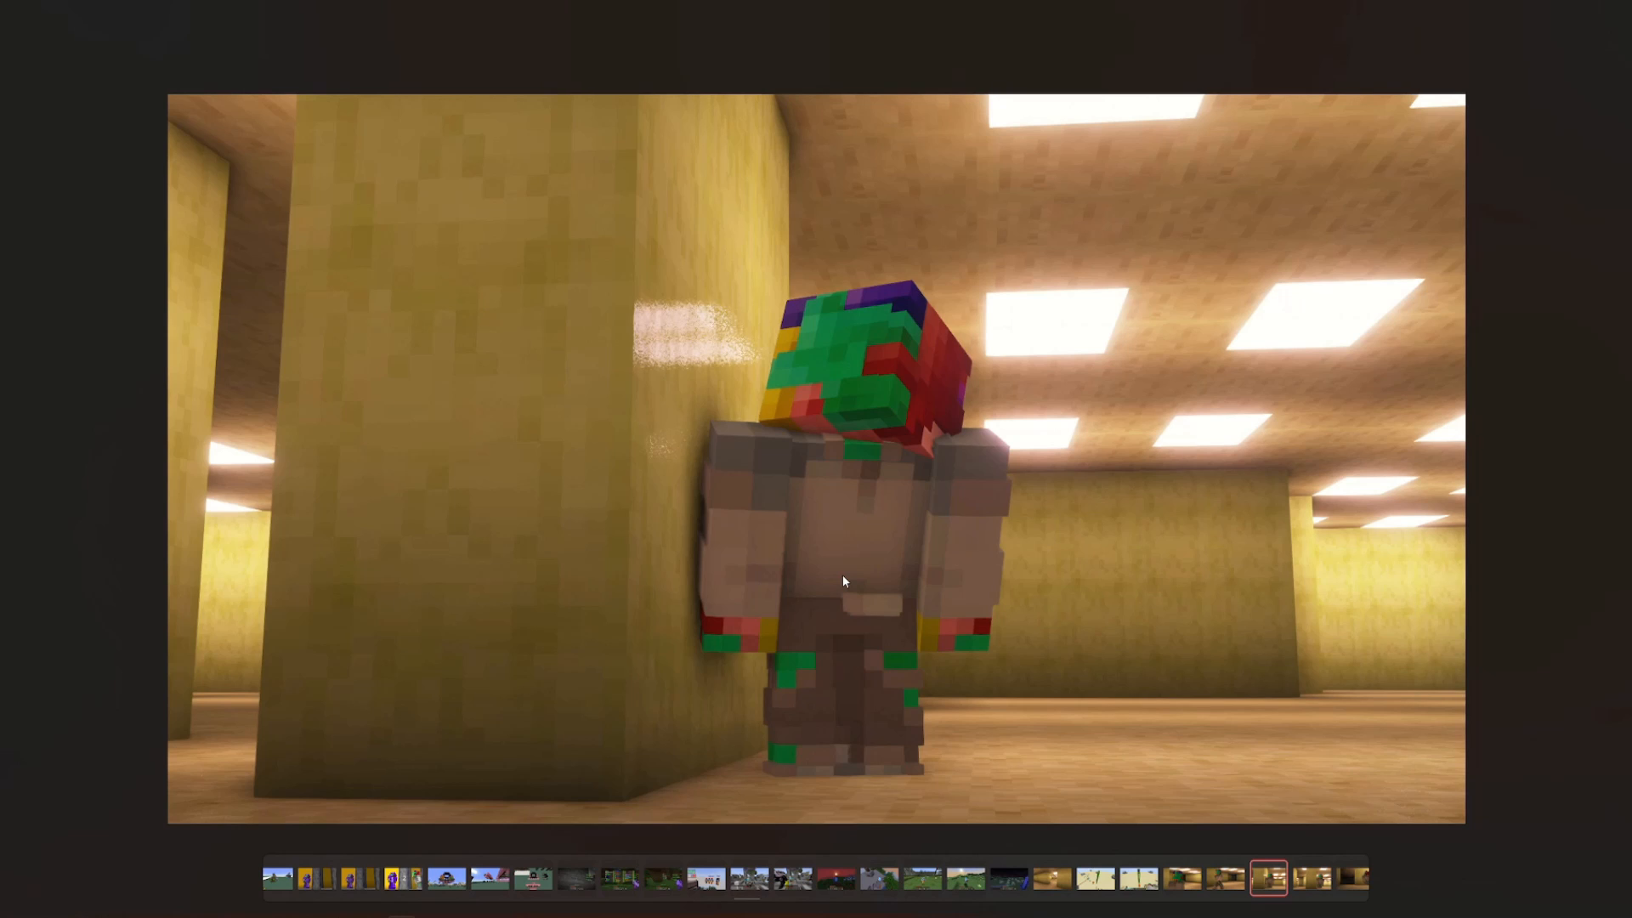
# Browse through the captured Minecraft screenshots around the yellow hallway scene.
pyautogui.press('Left')
pyautogui.press('Right')
pyautogui.press('Right')
pyautogui.press('Right')
pyautogui.press('Right')
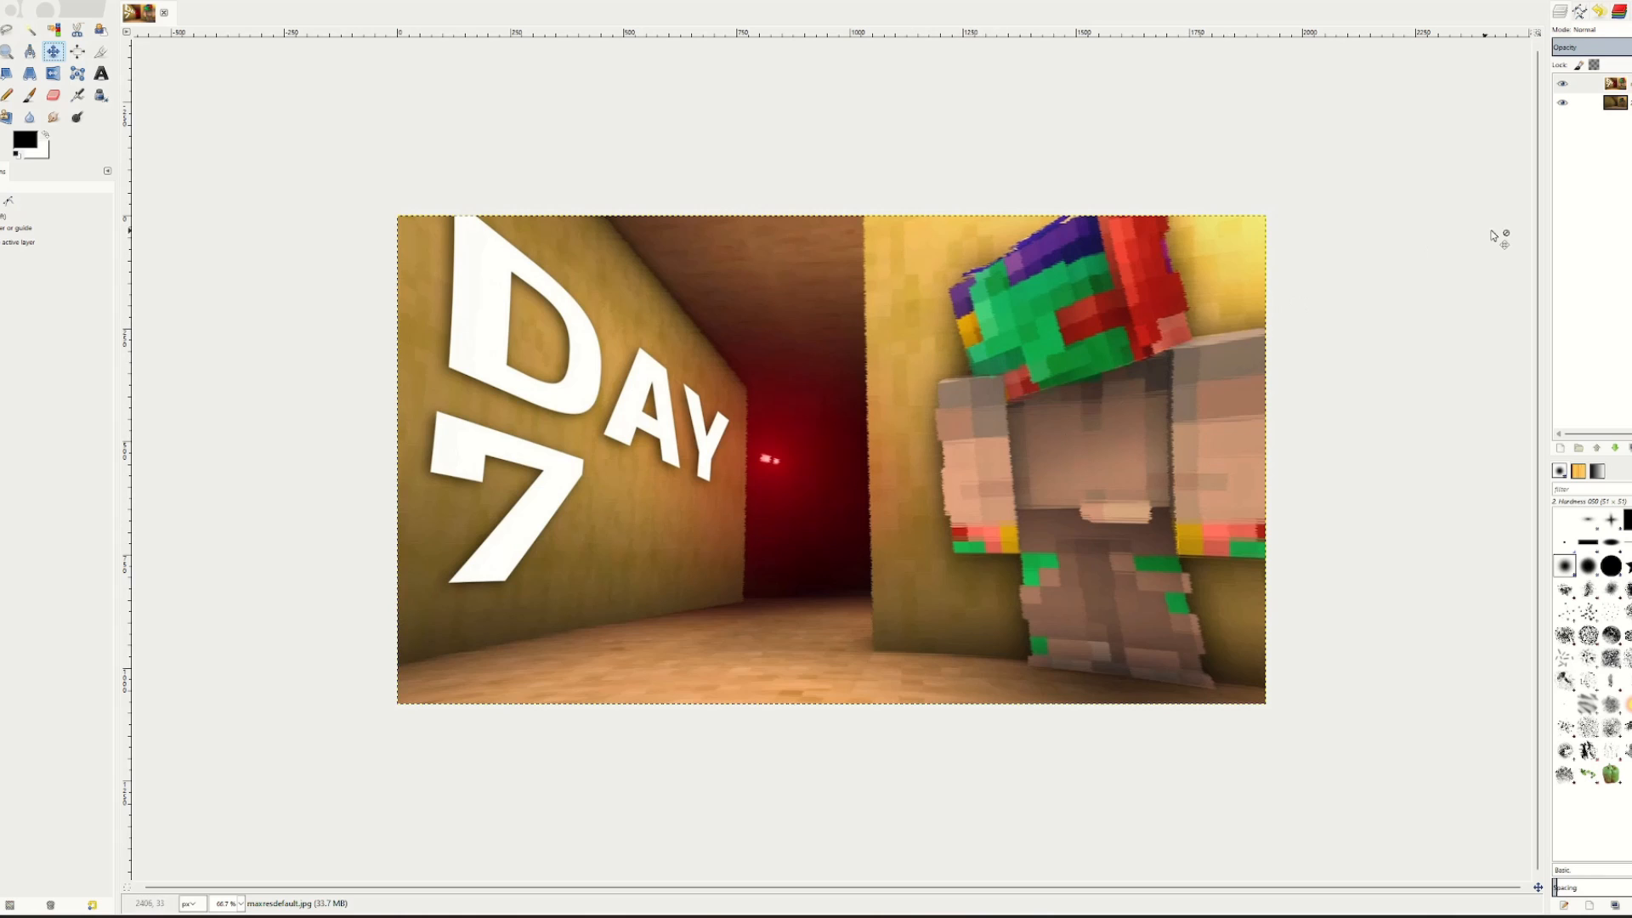
# Compare the finished thumbnail layer with the raw screenshot below by toggling its visibility, and leave it hidden.
pyautogui.click(1564, 82)
pyautogui.click(1564, 82)
pyautogui.click(1564, 82)
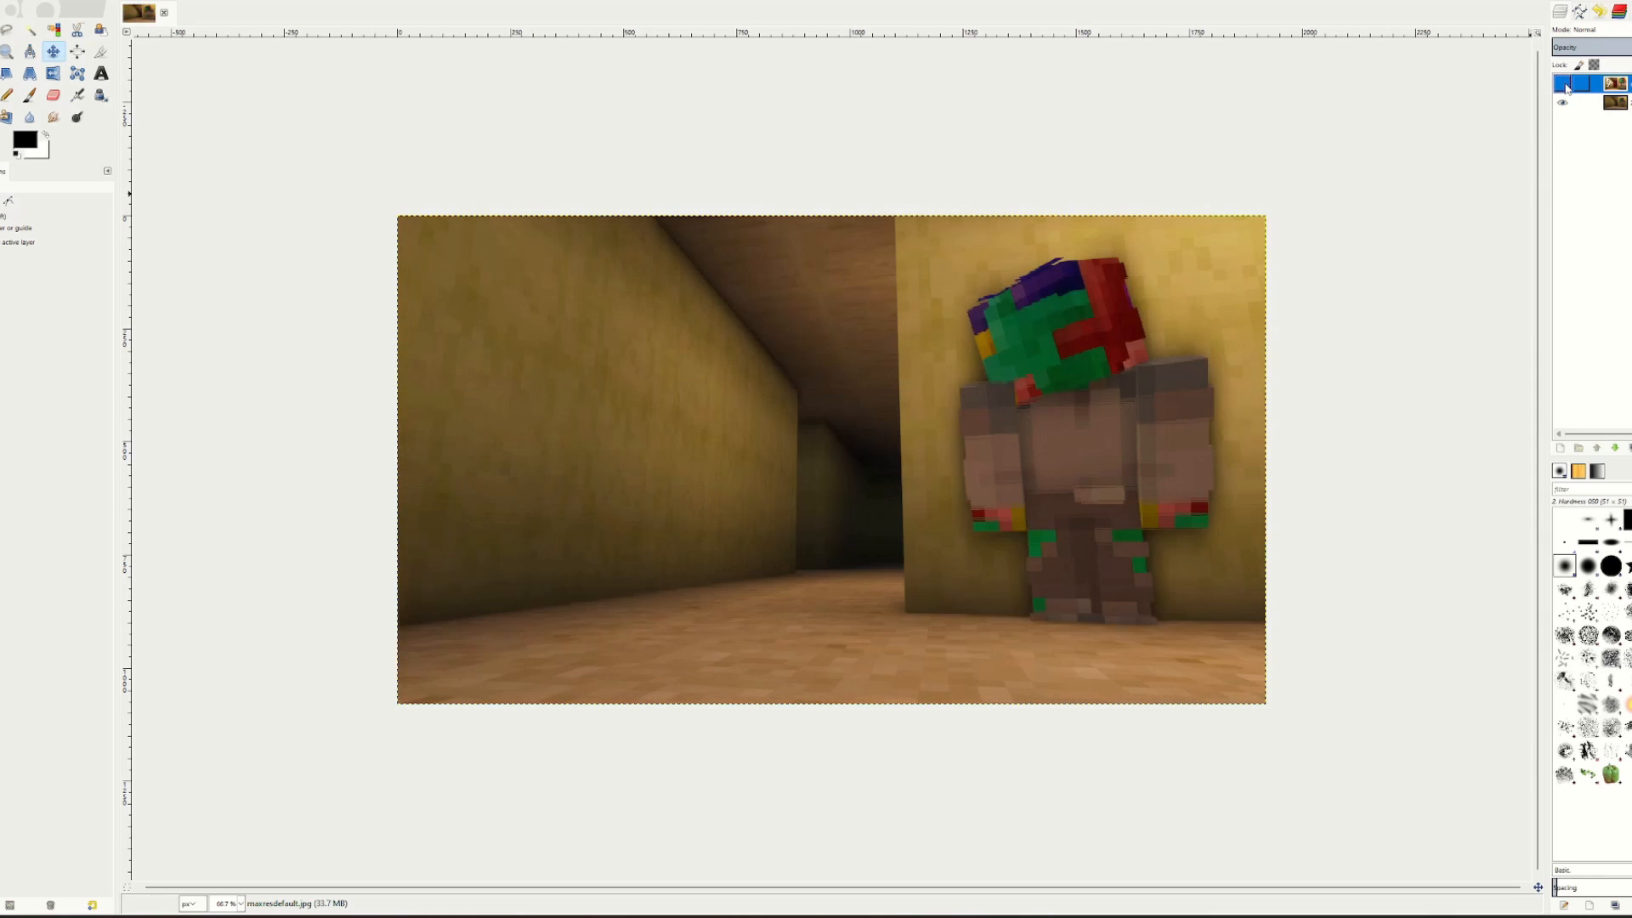
pyautogui.click(1564, 82)
pyautogui.click(1565, 82)
pyautogui.click(1565, 82)
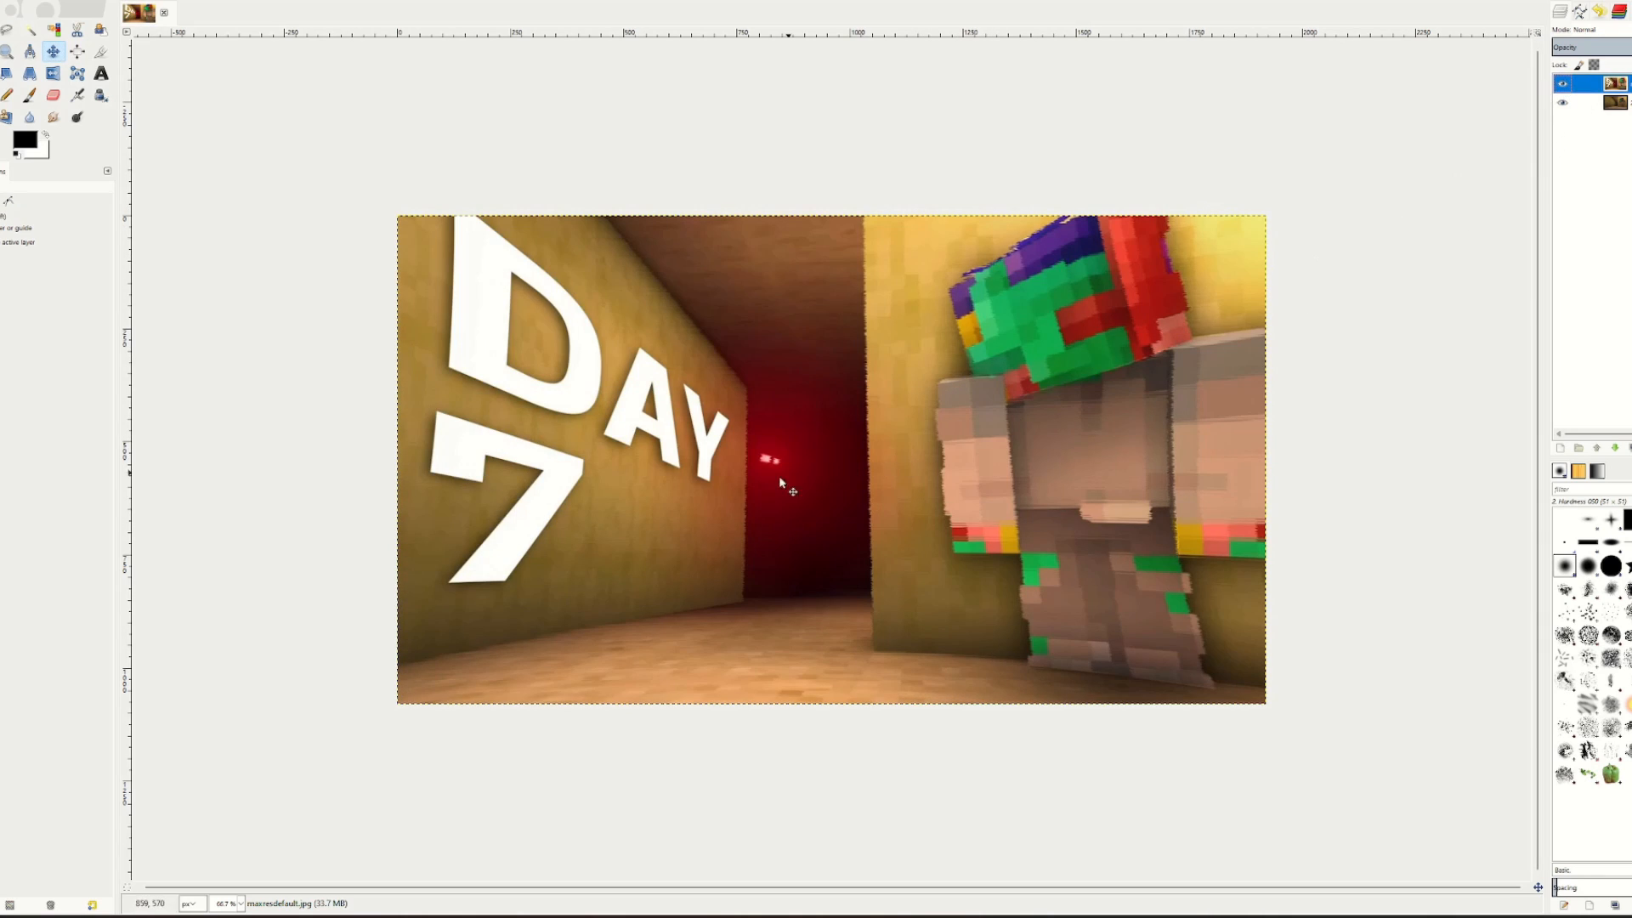
pyautogui.click(1564, 82)
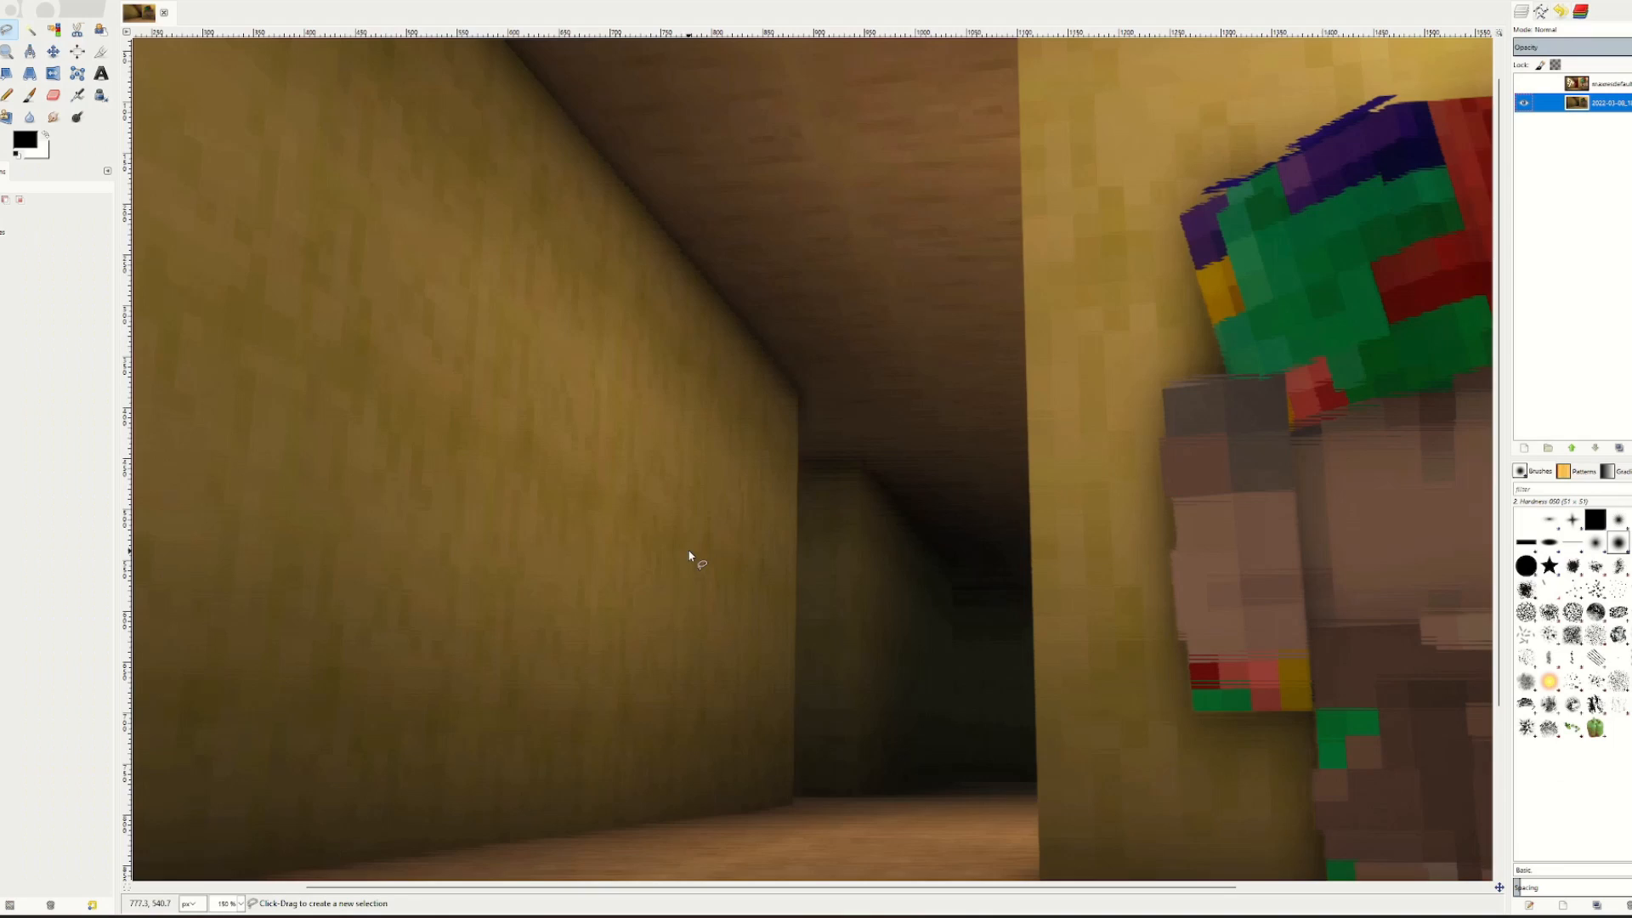
# Cut the dark end of the hallway out of the screenshot layer with Free Select and clear the selection.
pyautogui.click(709, 284)
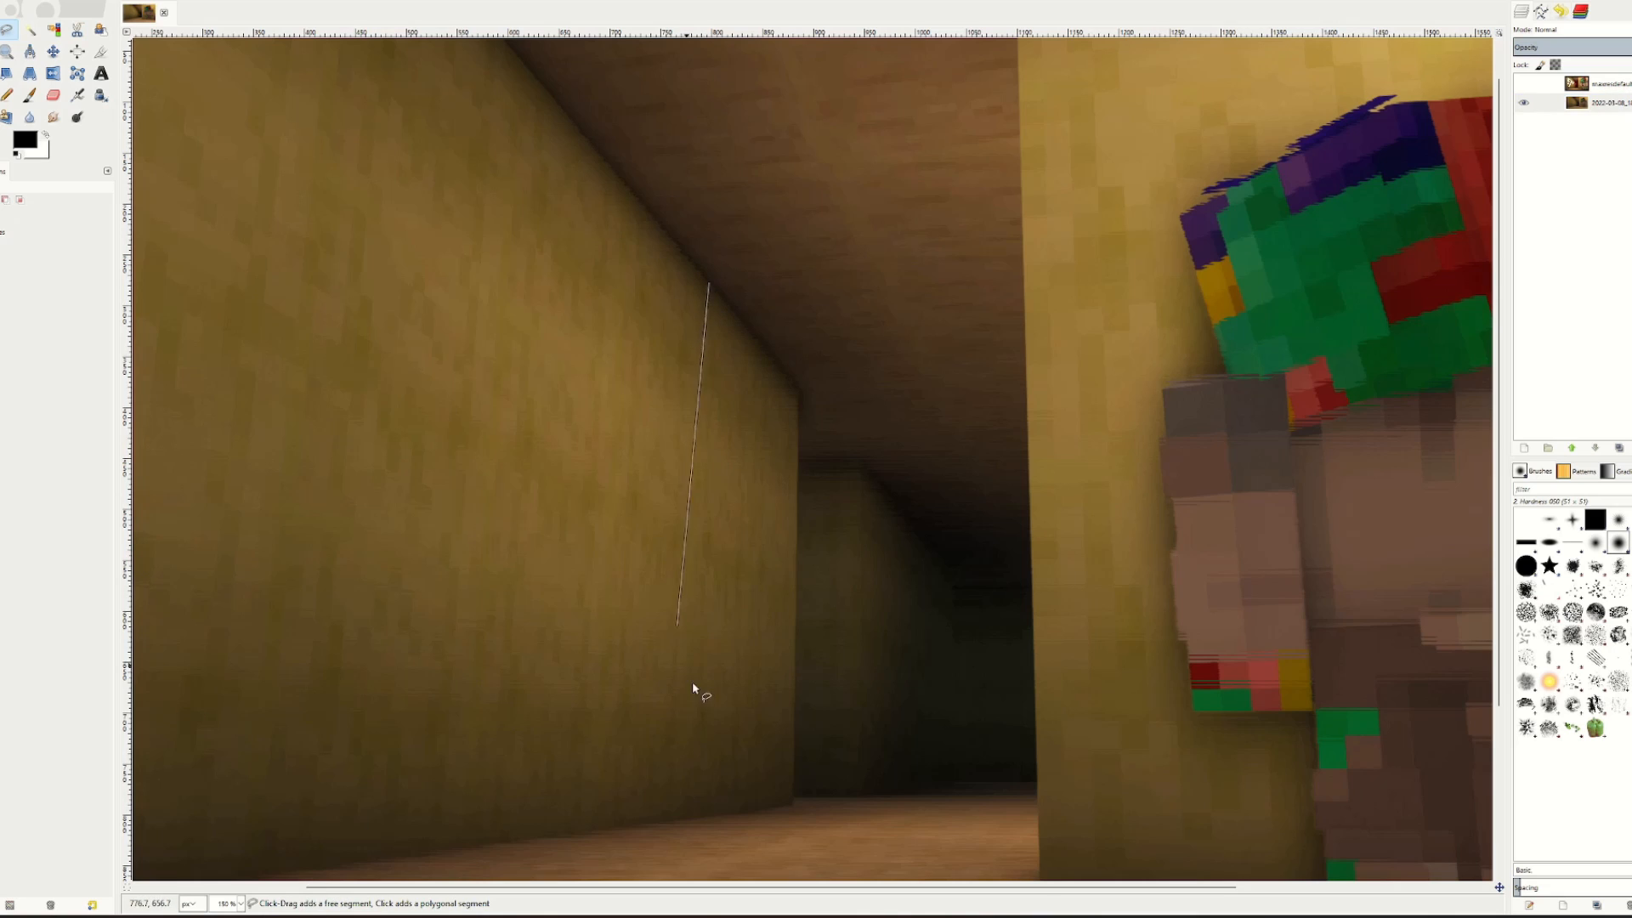
pyautogui.click(690, 817)
pyautogui.click(957, 759)
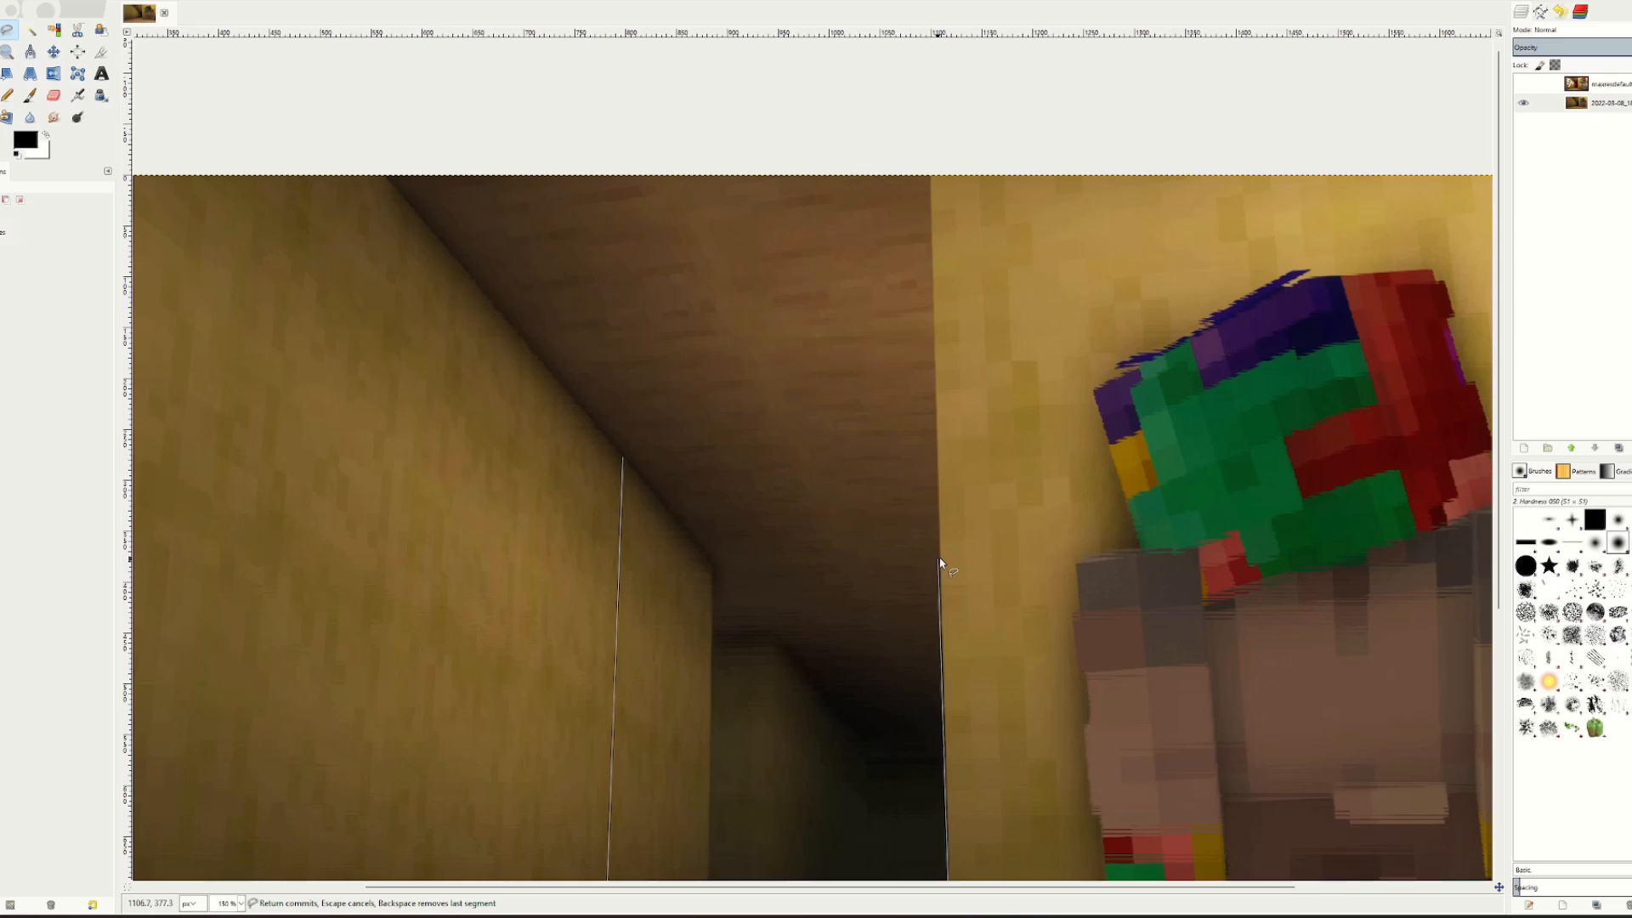
pyautogui.click(940, 562)
pyautogui.click(714, 565)
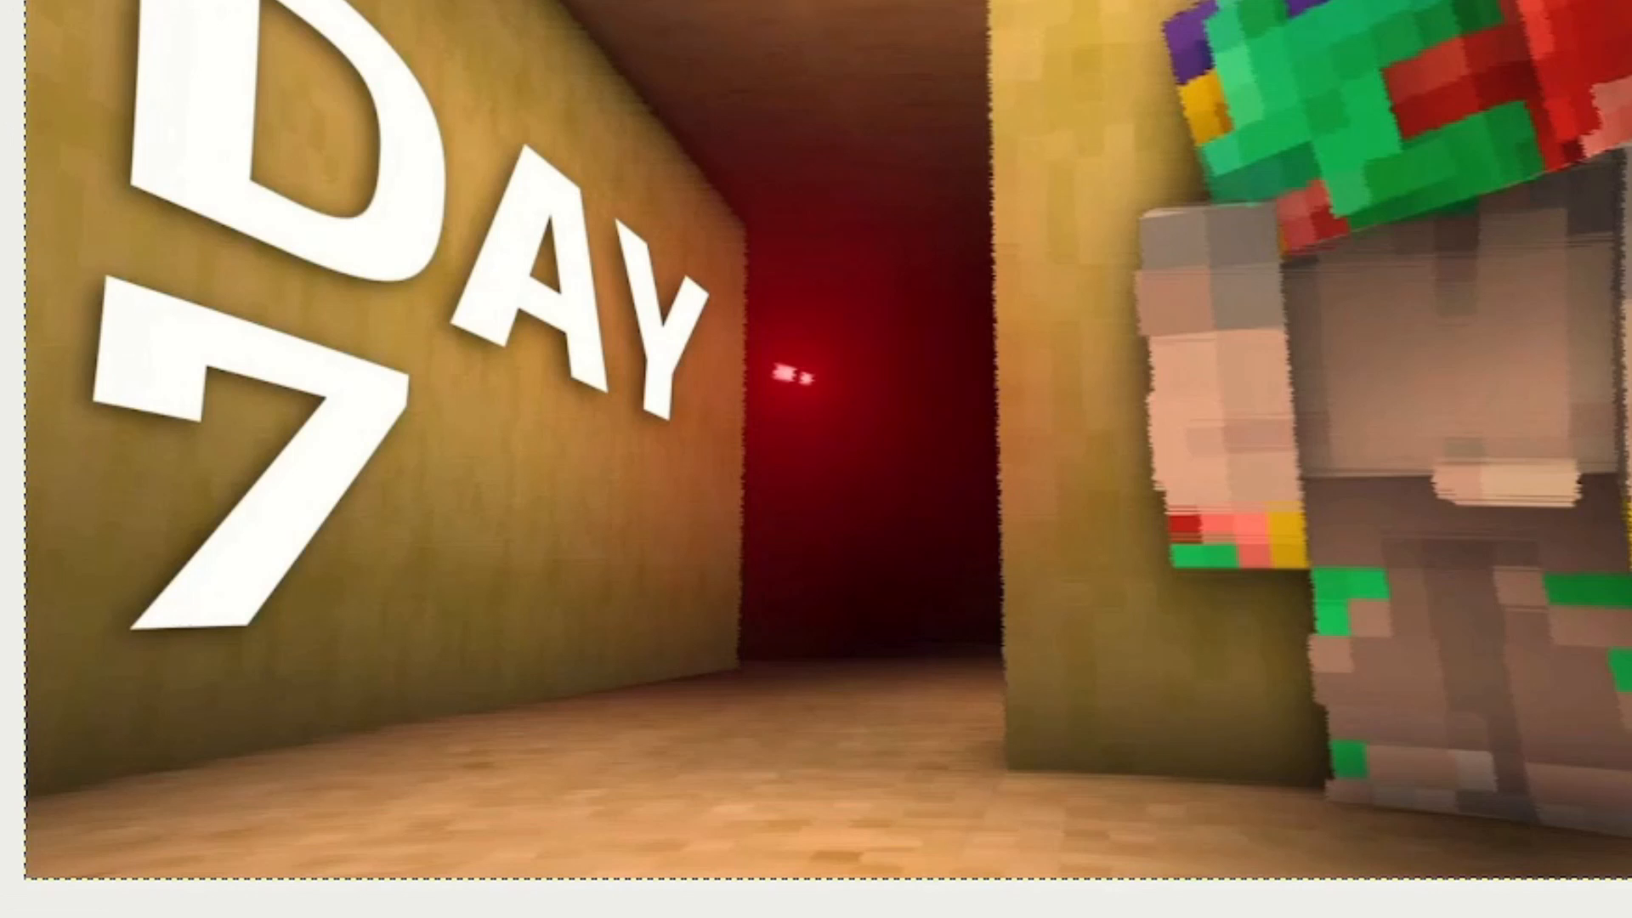
pyautogui.rightClick(936, 467)
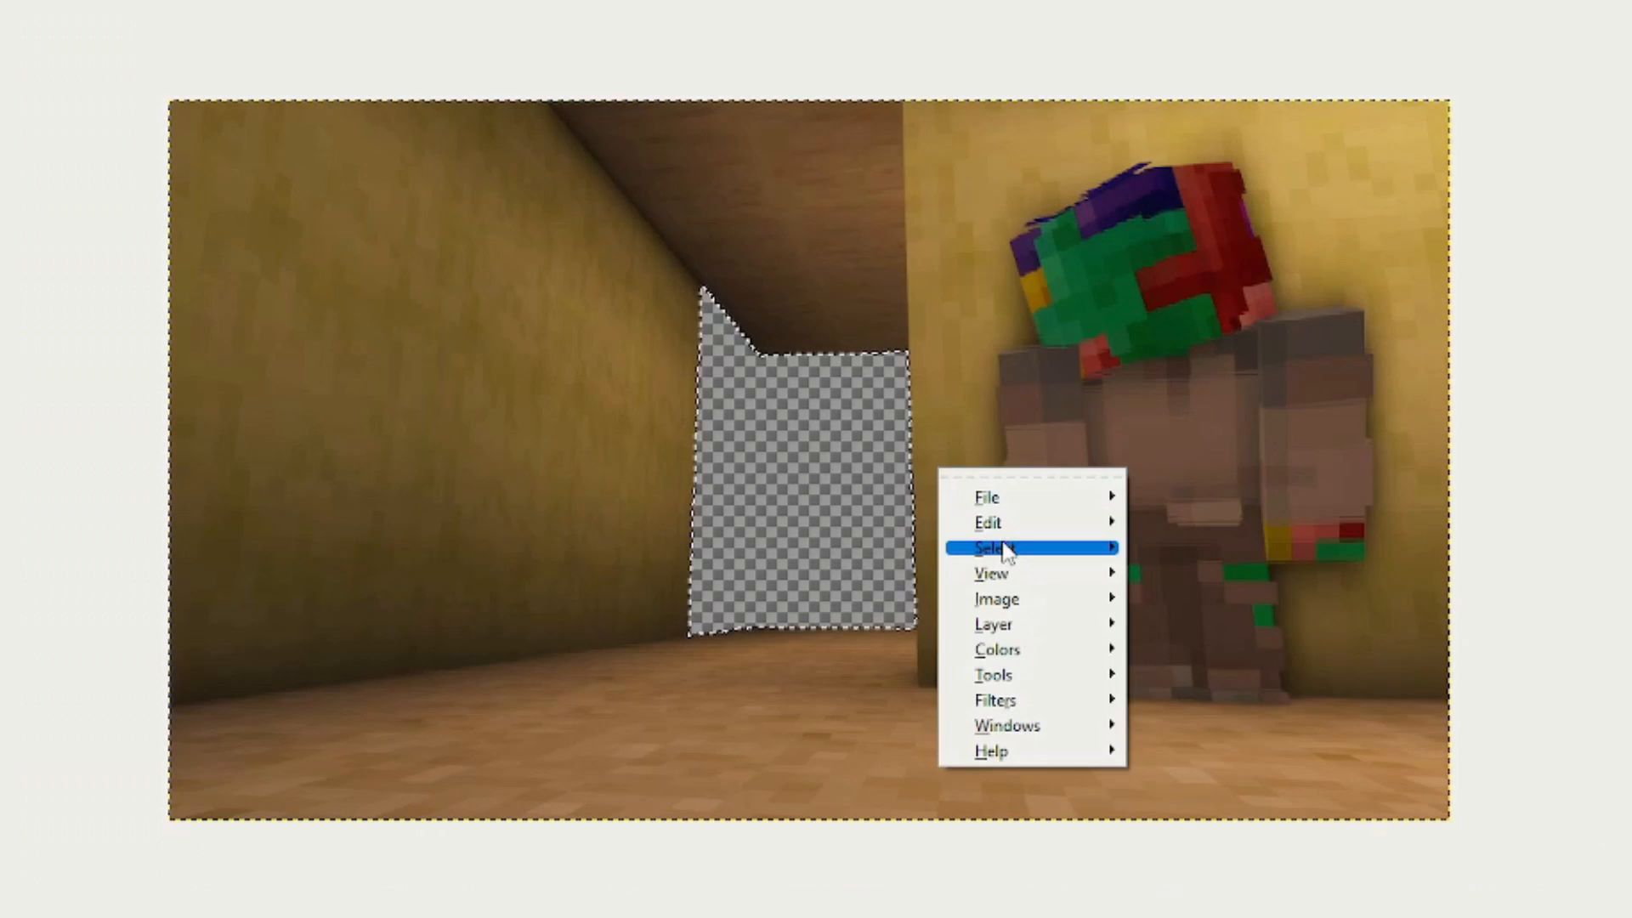
pyautogui.moveTo(1021, 547)
pyautogui.click(1231, 596)
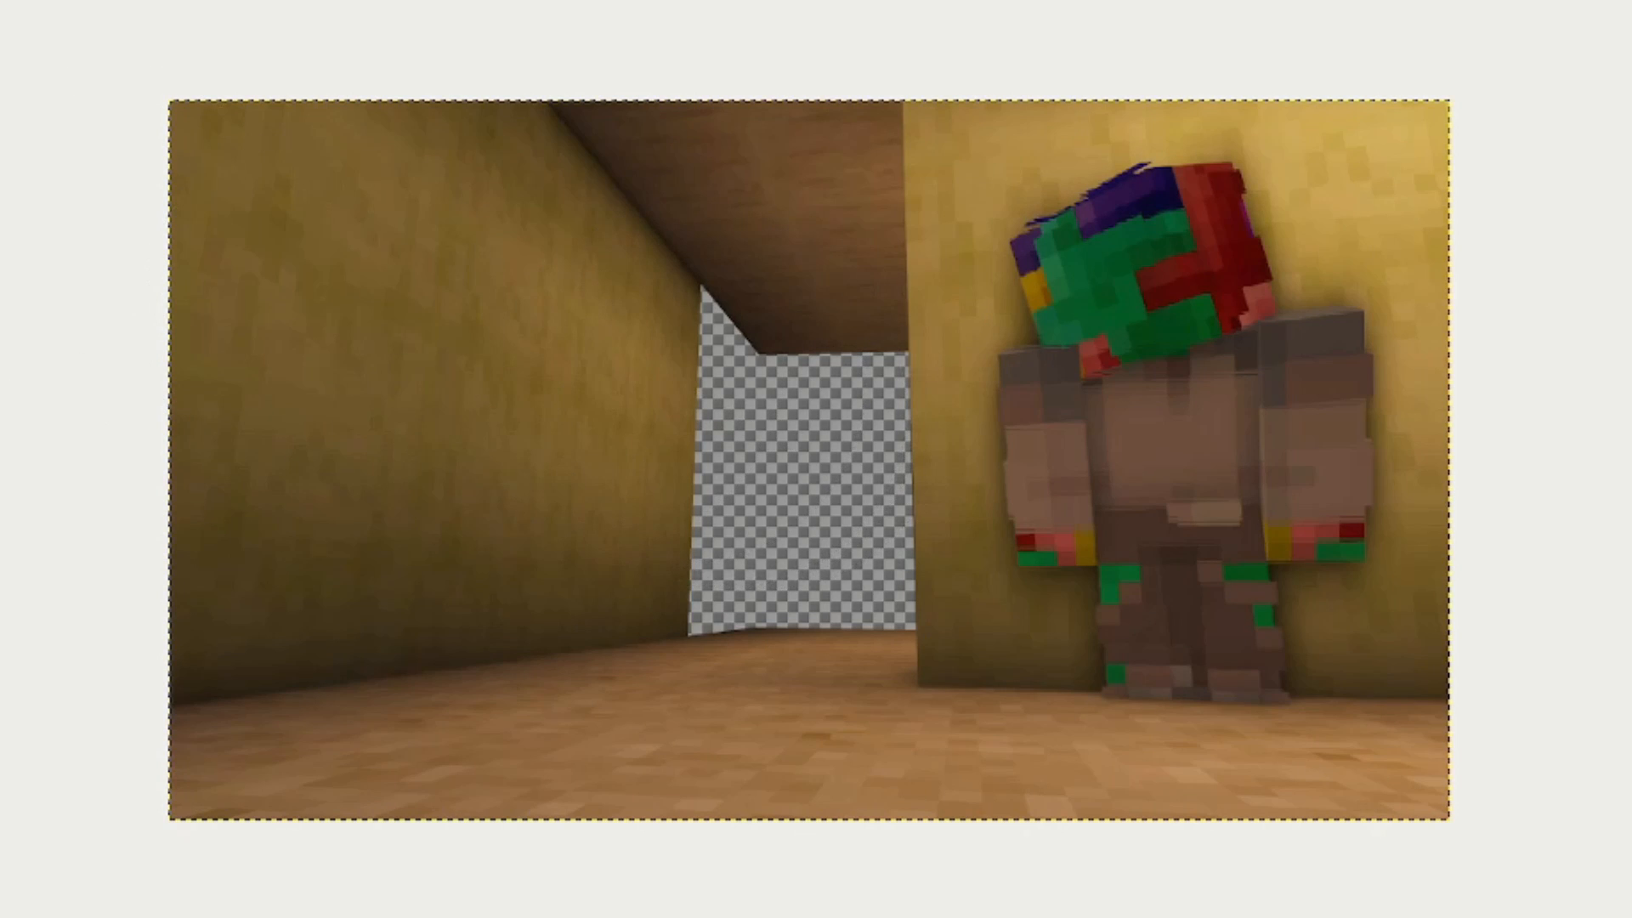
# Try to paint a large soft black shadow over the hallway opening directly on the screenshot layer, and undo it.
pyautogui.moveTo(915, 415)
pyautogui.mouseDown()
pyautogui.moveTo(818, 493)
pyautogui.moveTo(796, 444)
pyautogui.moveTo(733, 516)
pyautogui.moveTo(741, 569)
pyautogui.moveTo(772, 518)
pyautogui.moveTo(809, 336)
pyautogui.moveTo(835, 455)
pyautogui.moveTo(823, 590)
pyautogui.mouseUp()
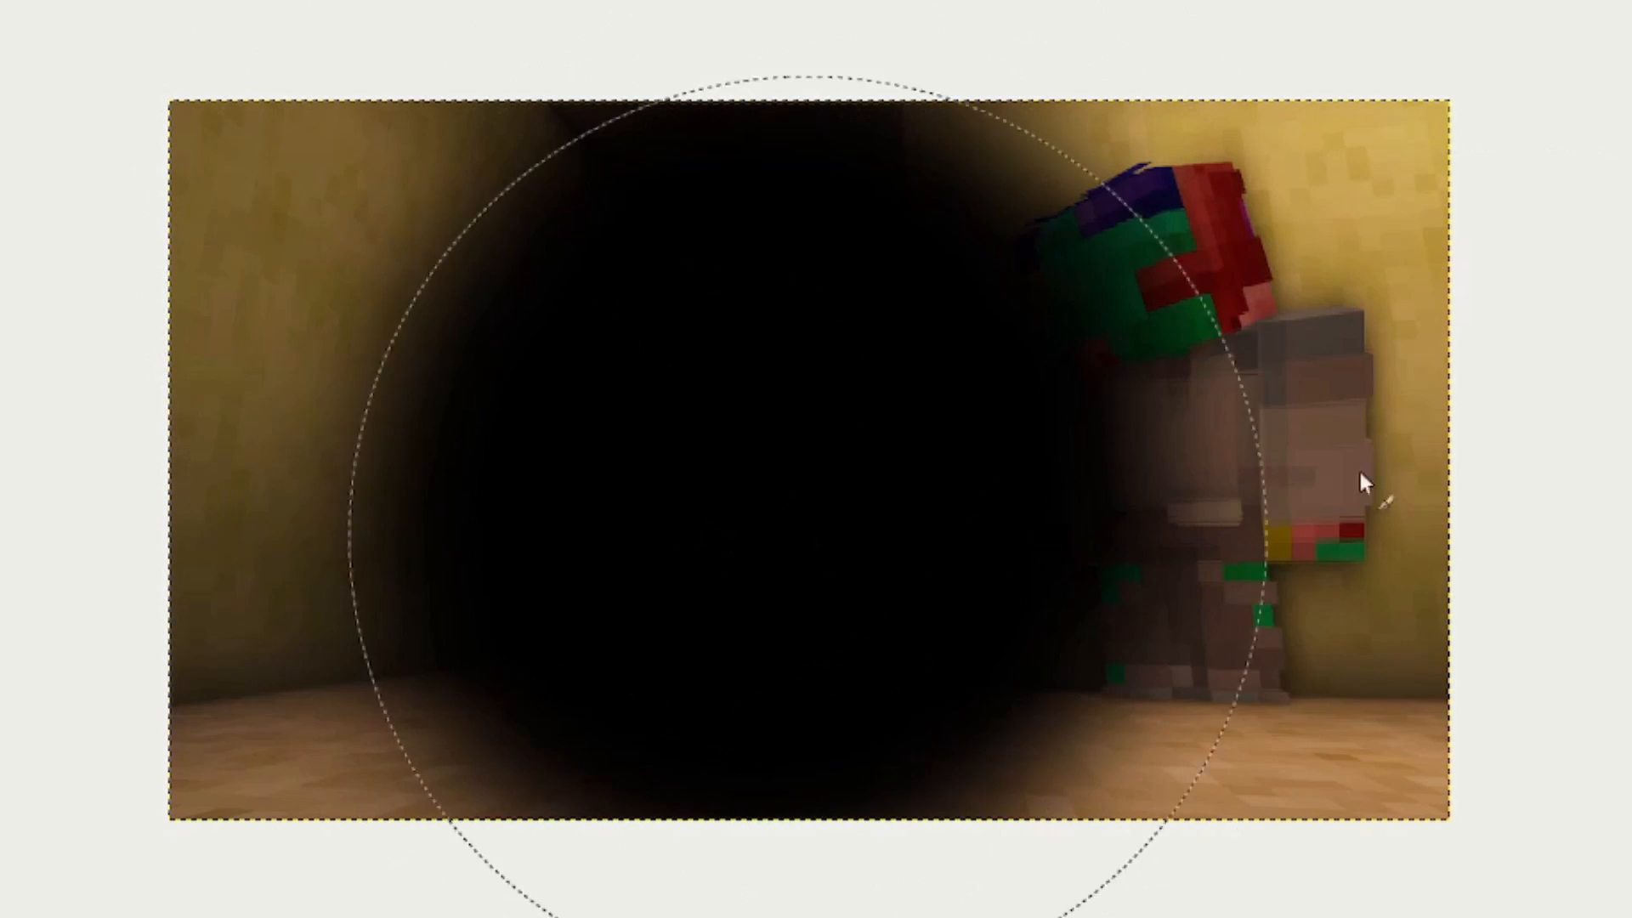
pyautogui.hotkey('ctrl', 'z')
pyautogui.hotkey('ctrl', 'z')
pyautogui.hotkey('ctrl', 'z')
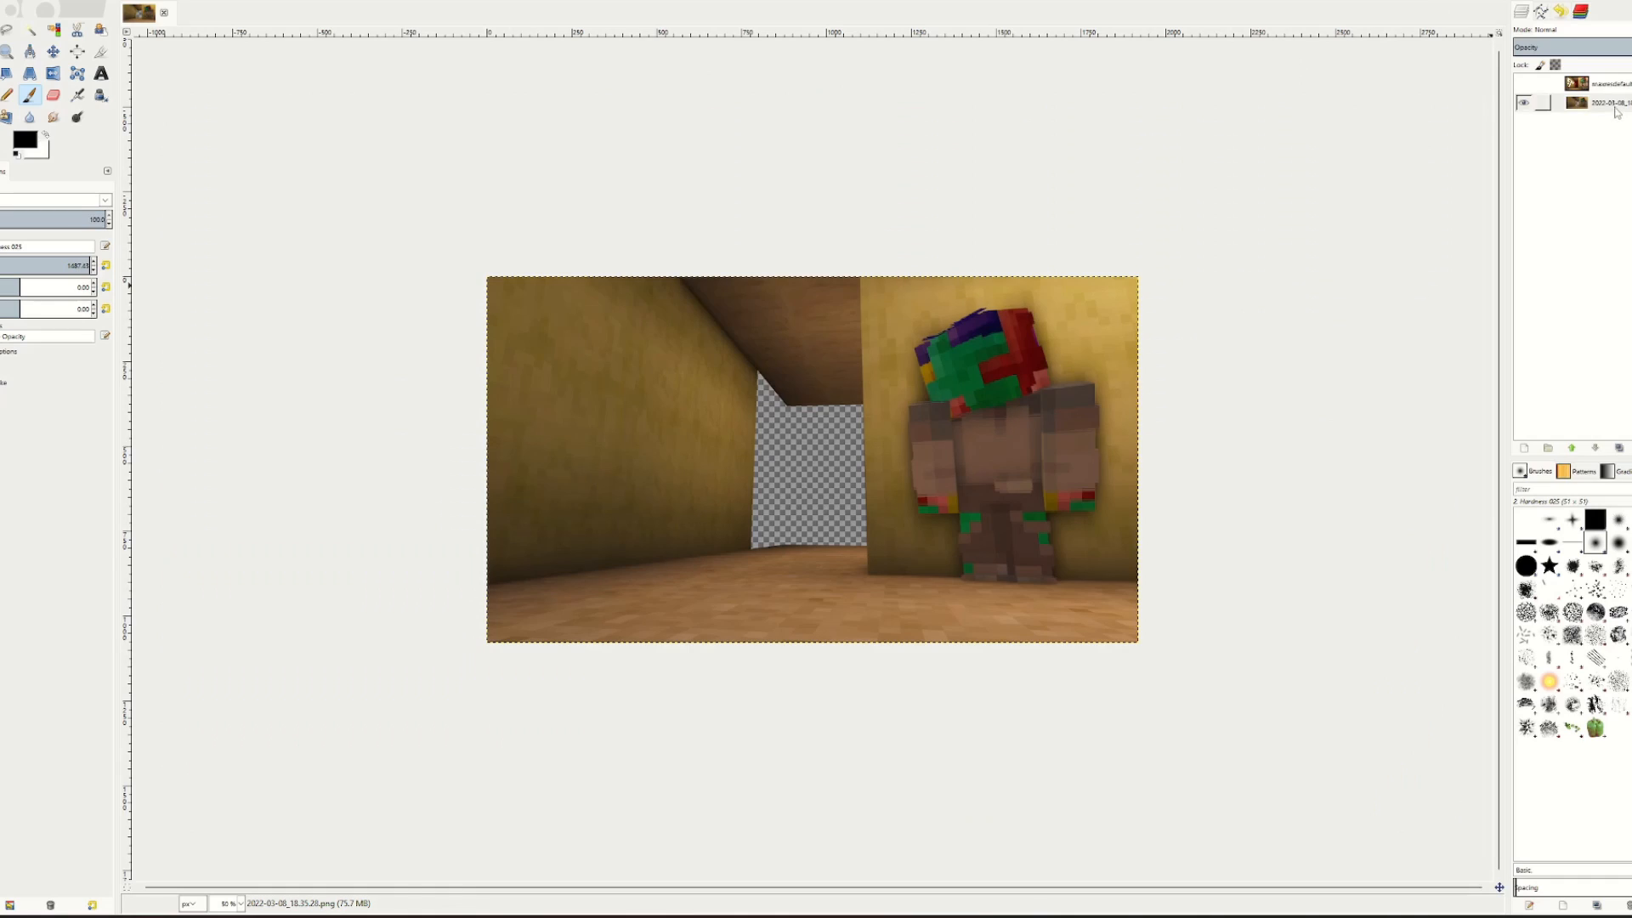
# Duplicate the screenshot layer and cut the hallway's ceiling and floor out of the copy to make a walls layer.
pyautogui.rightClick(1613, 104)
pyautogui.click(1569, 175)
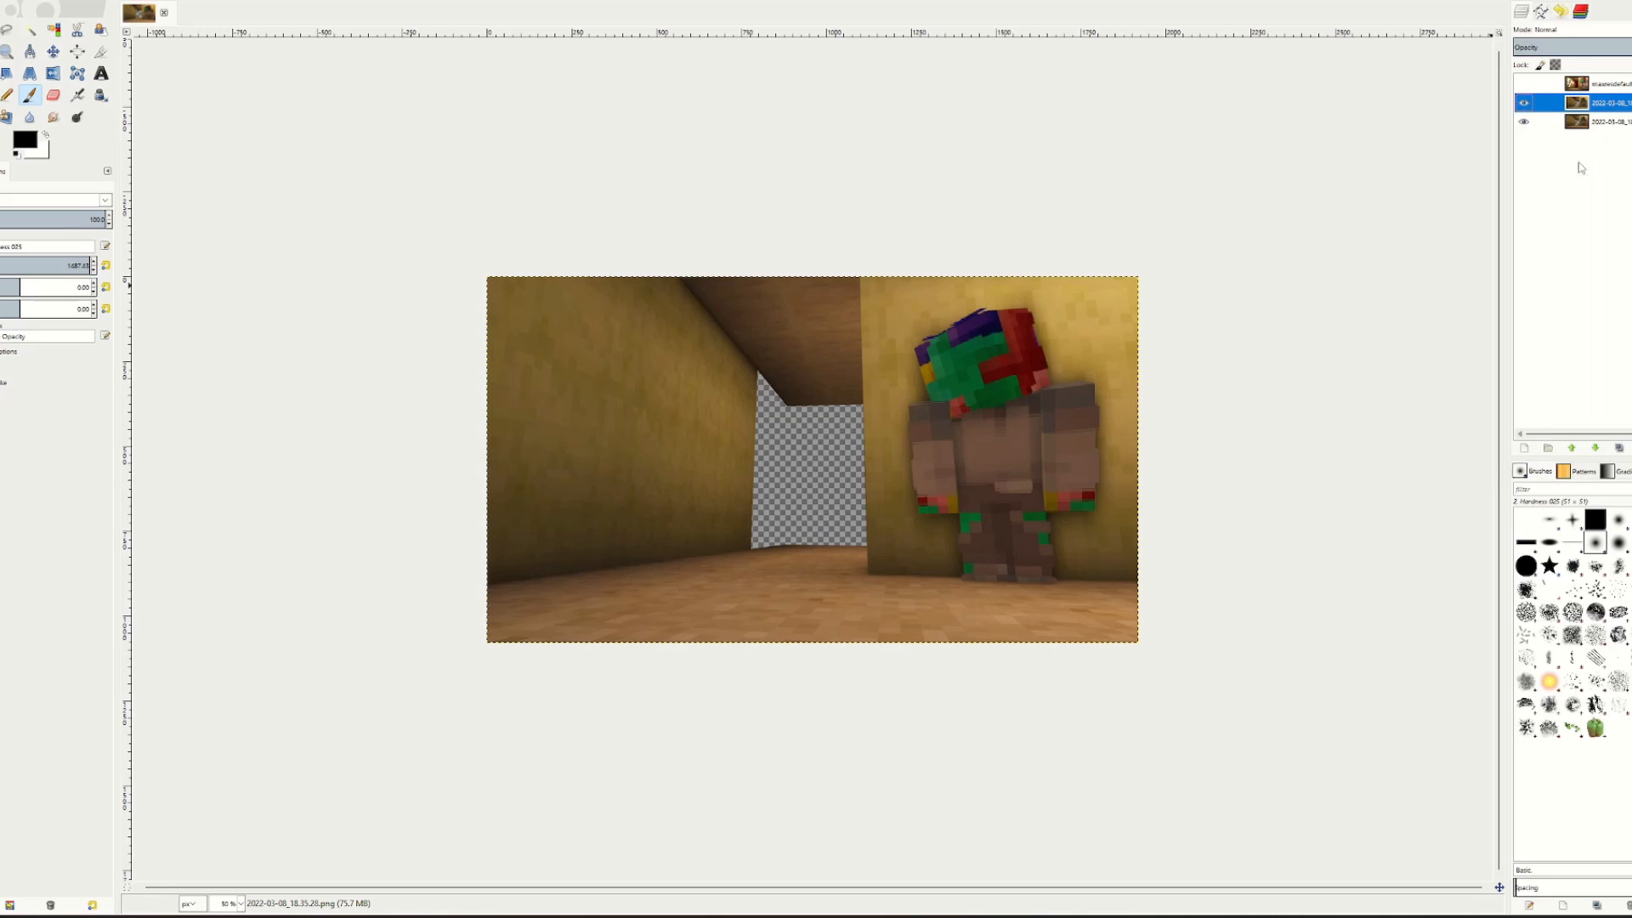
pyautogui.press('f')
pyautogui.press('1')
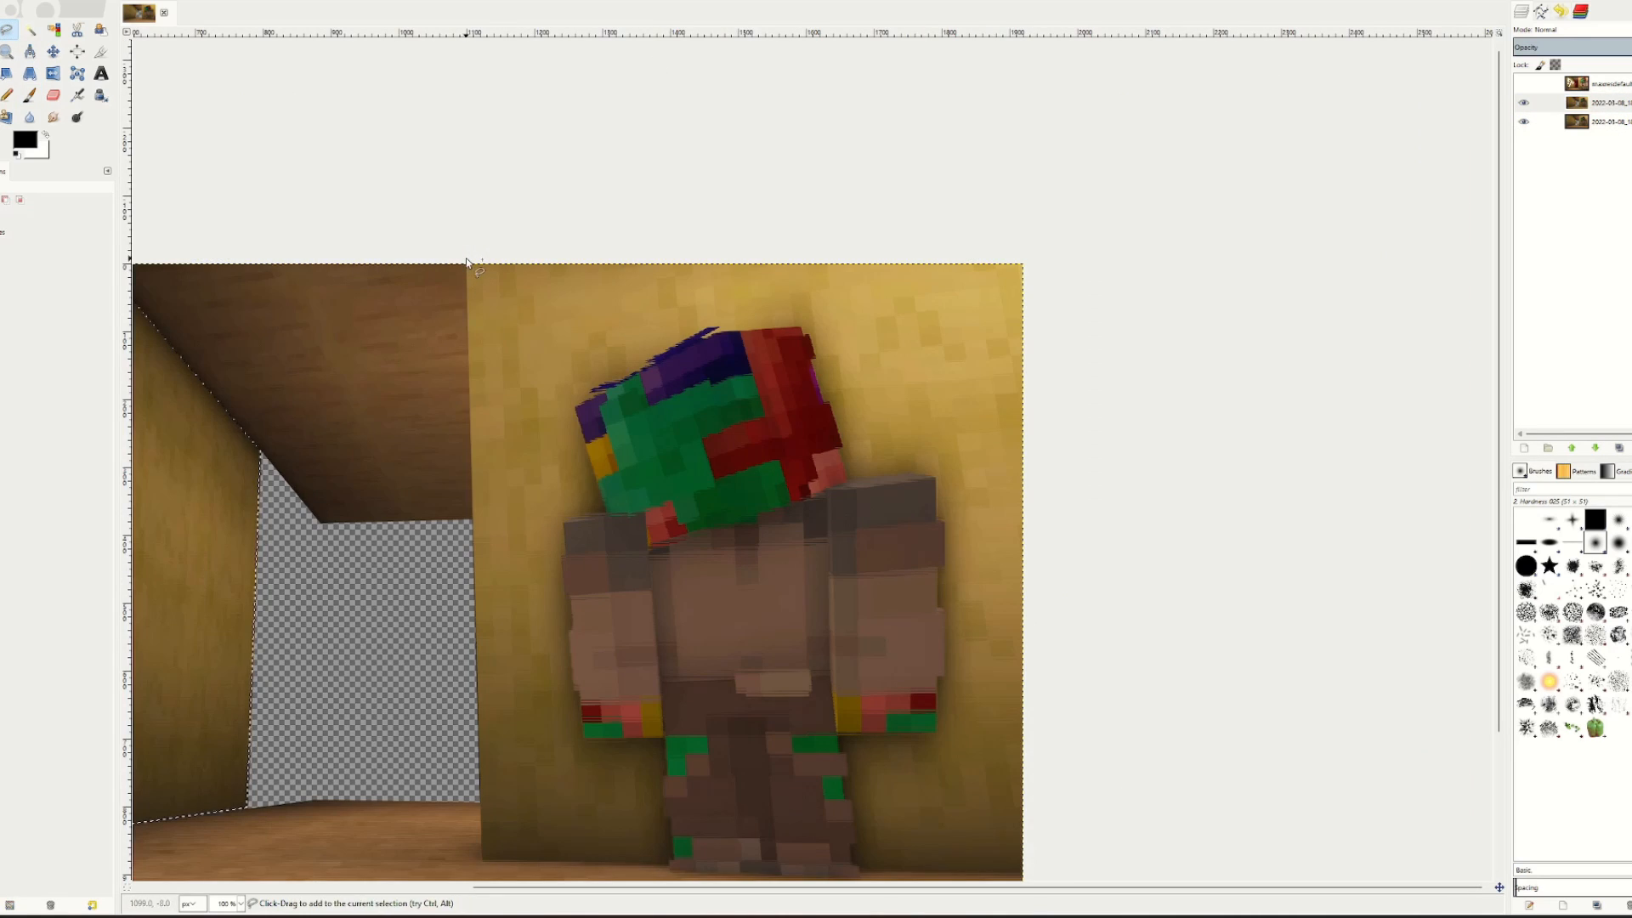
pyautogui.keyDown('shift'); pyautogui.click(467, 259); pyautogui.keyUp('shift')
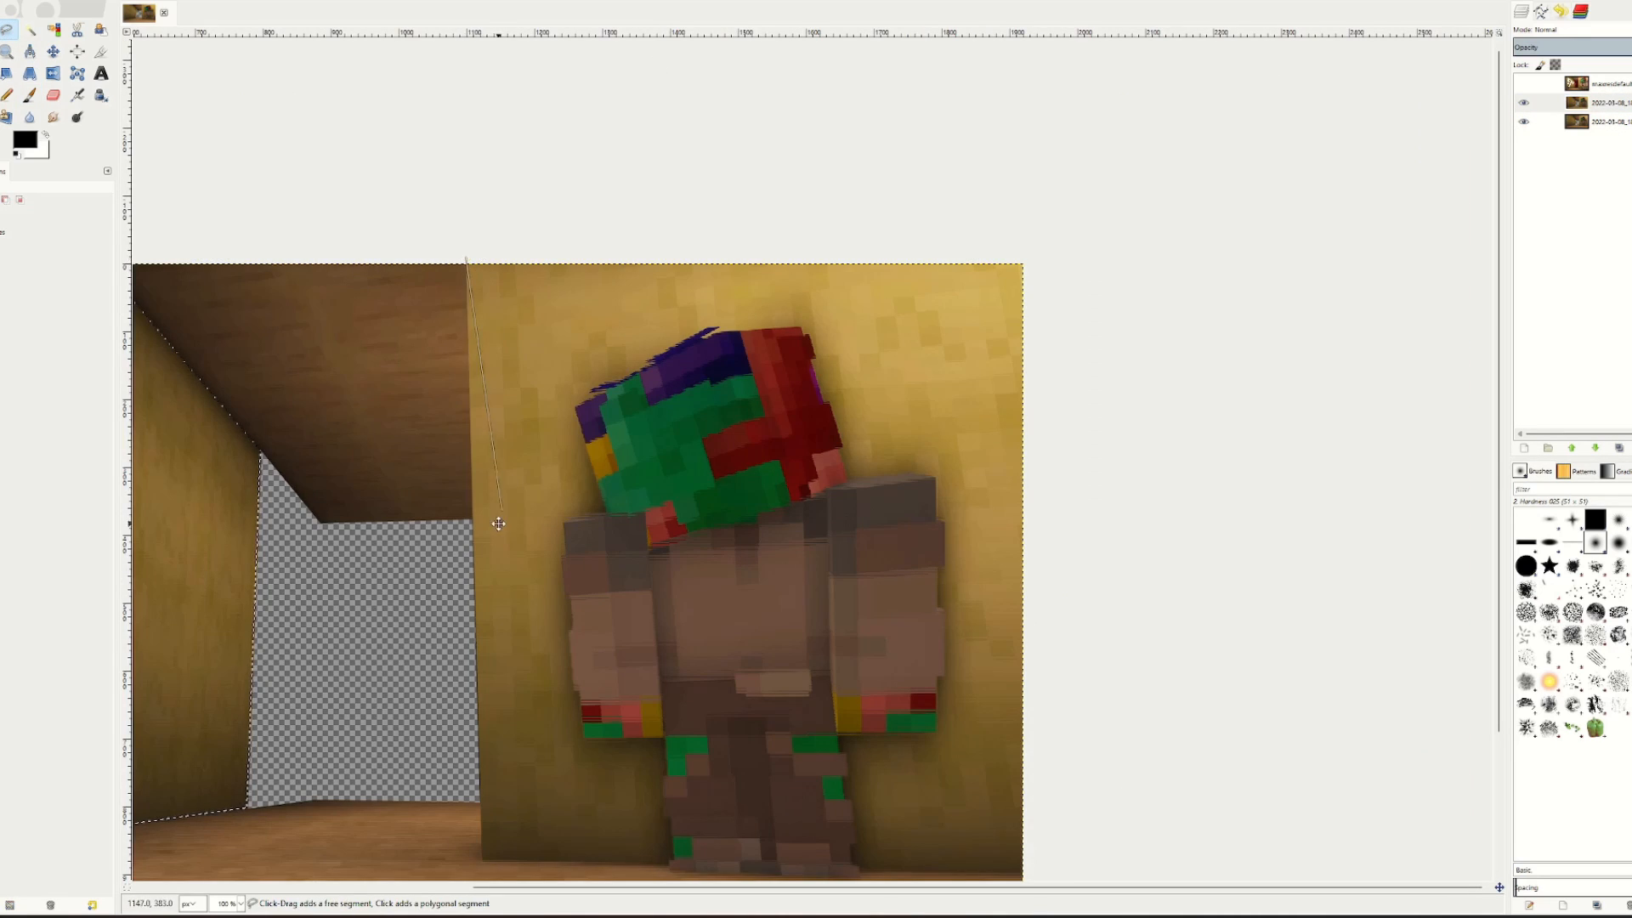
pyautogui.moveTo(451, 746); pyautogui.dragTo(505, 534)
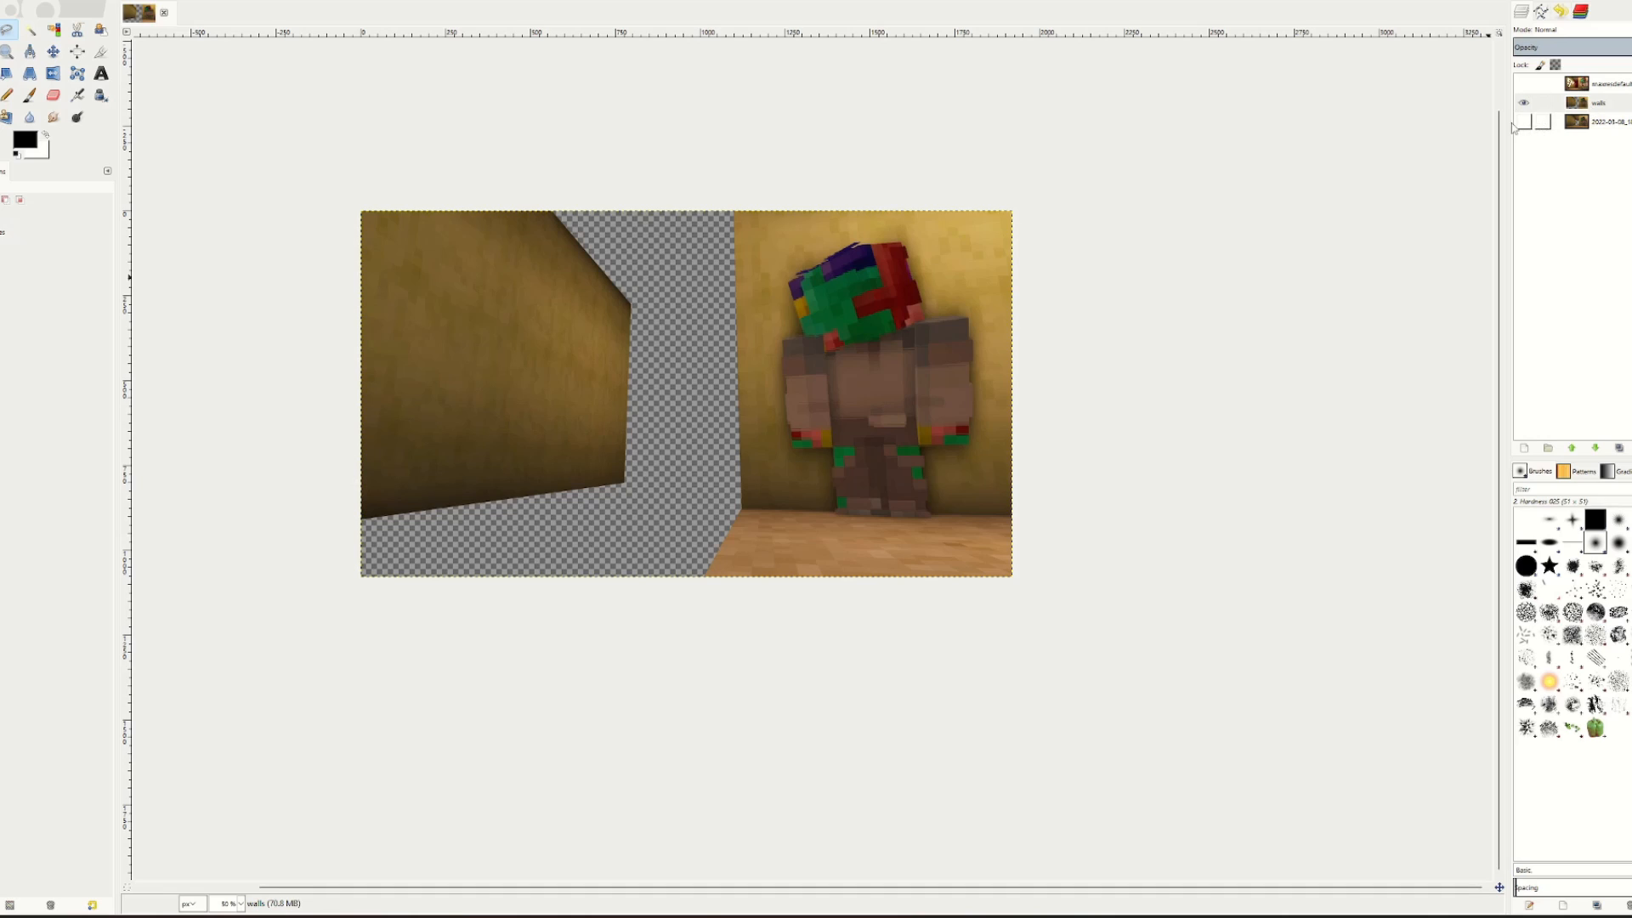
# Show the original screenshot layer and paint a large soft black hallway shadow on a new layer between it and the walls.
pyautogui.click(1523, 122)
pyautogui.click(1620, 125)
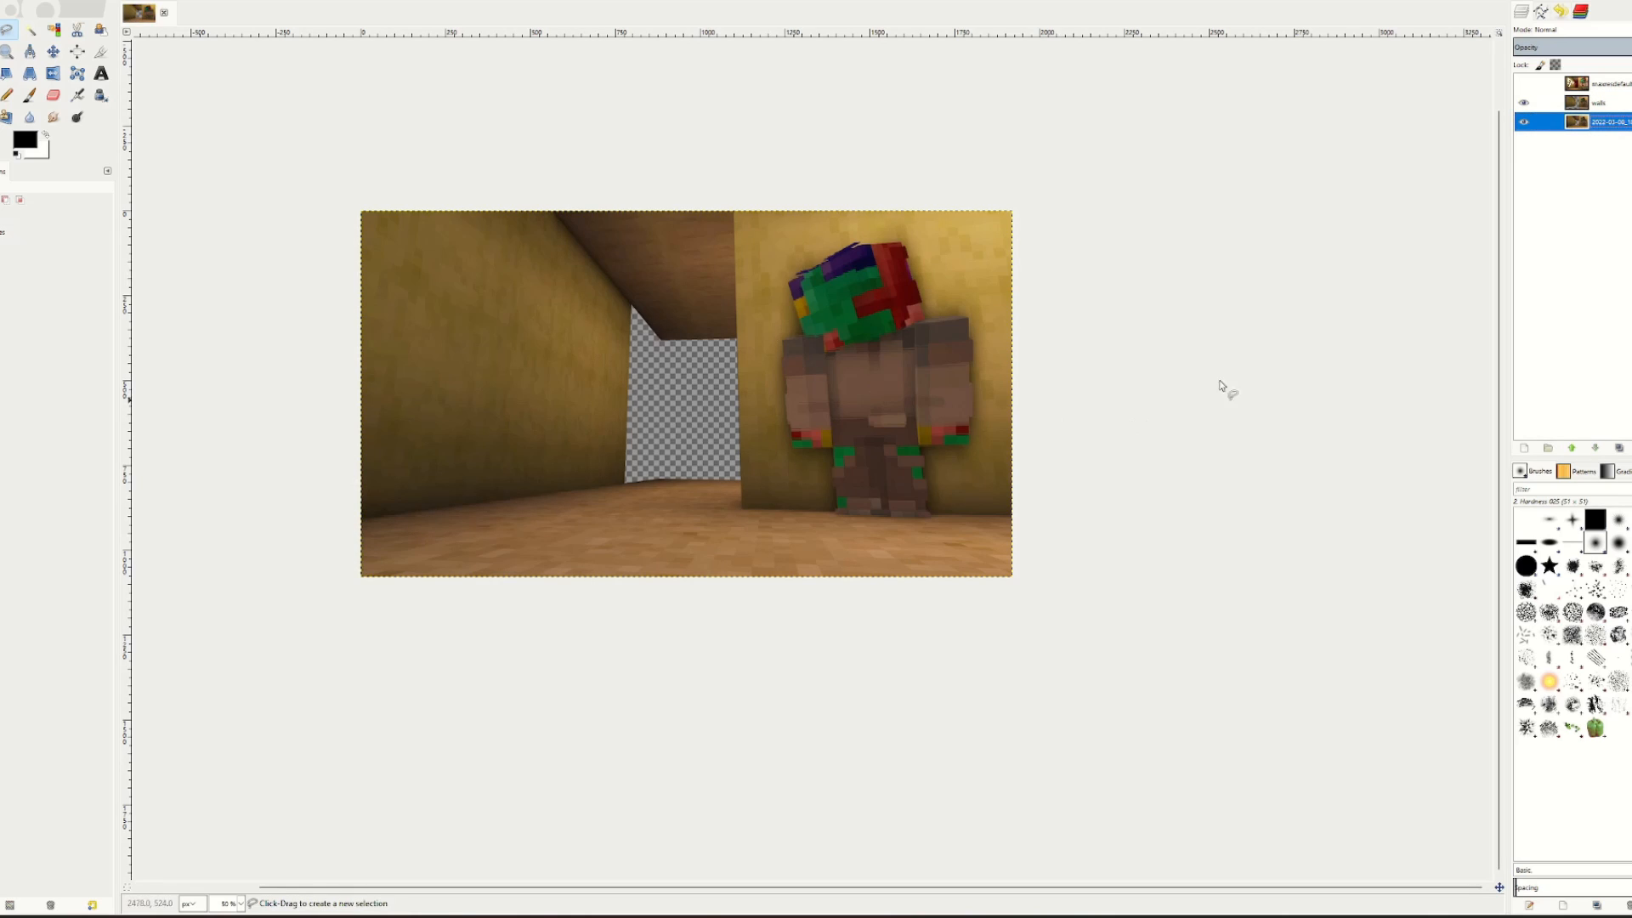
pyautogui.rightClick(1607, 196)
pyautogui.click(1581, 227)
pyautogui.click(30, 95)
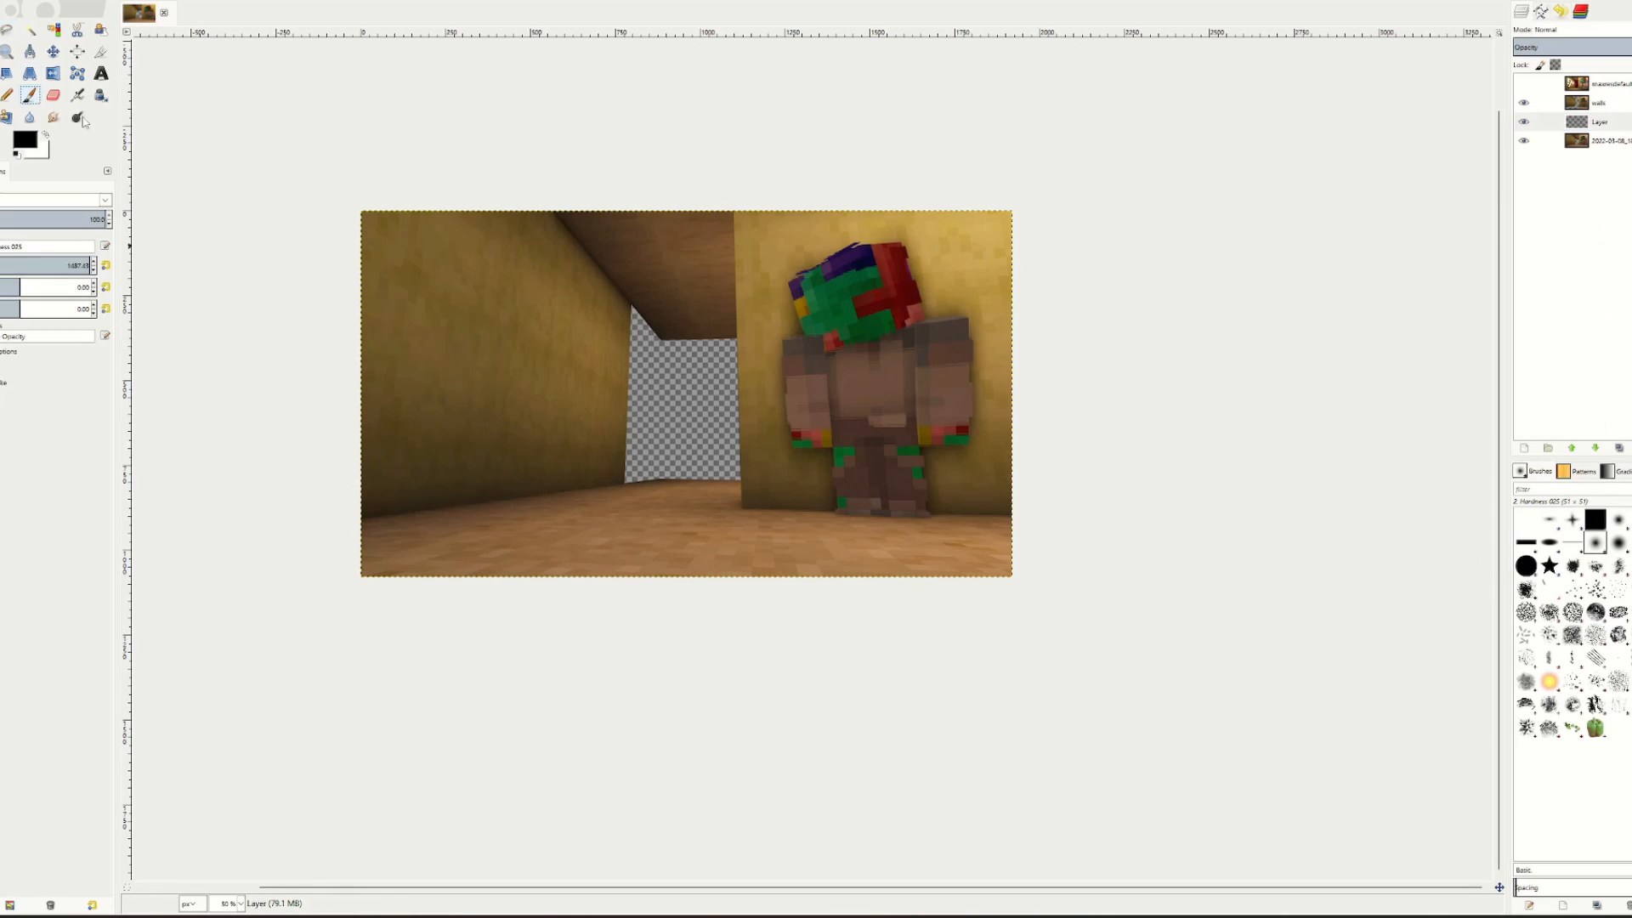
pyautogui.click(673, 397)
pyautogui.click(675, 399)
pyautogui.click(675, 399)
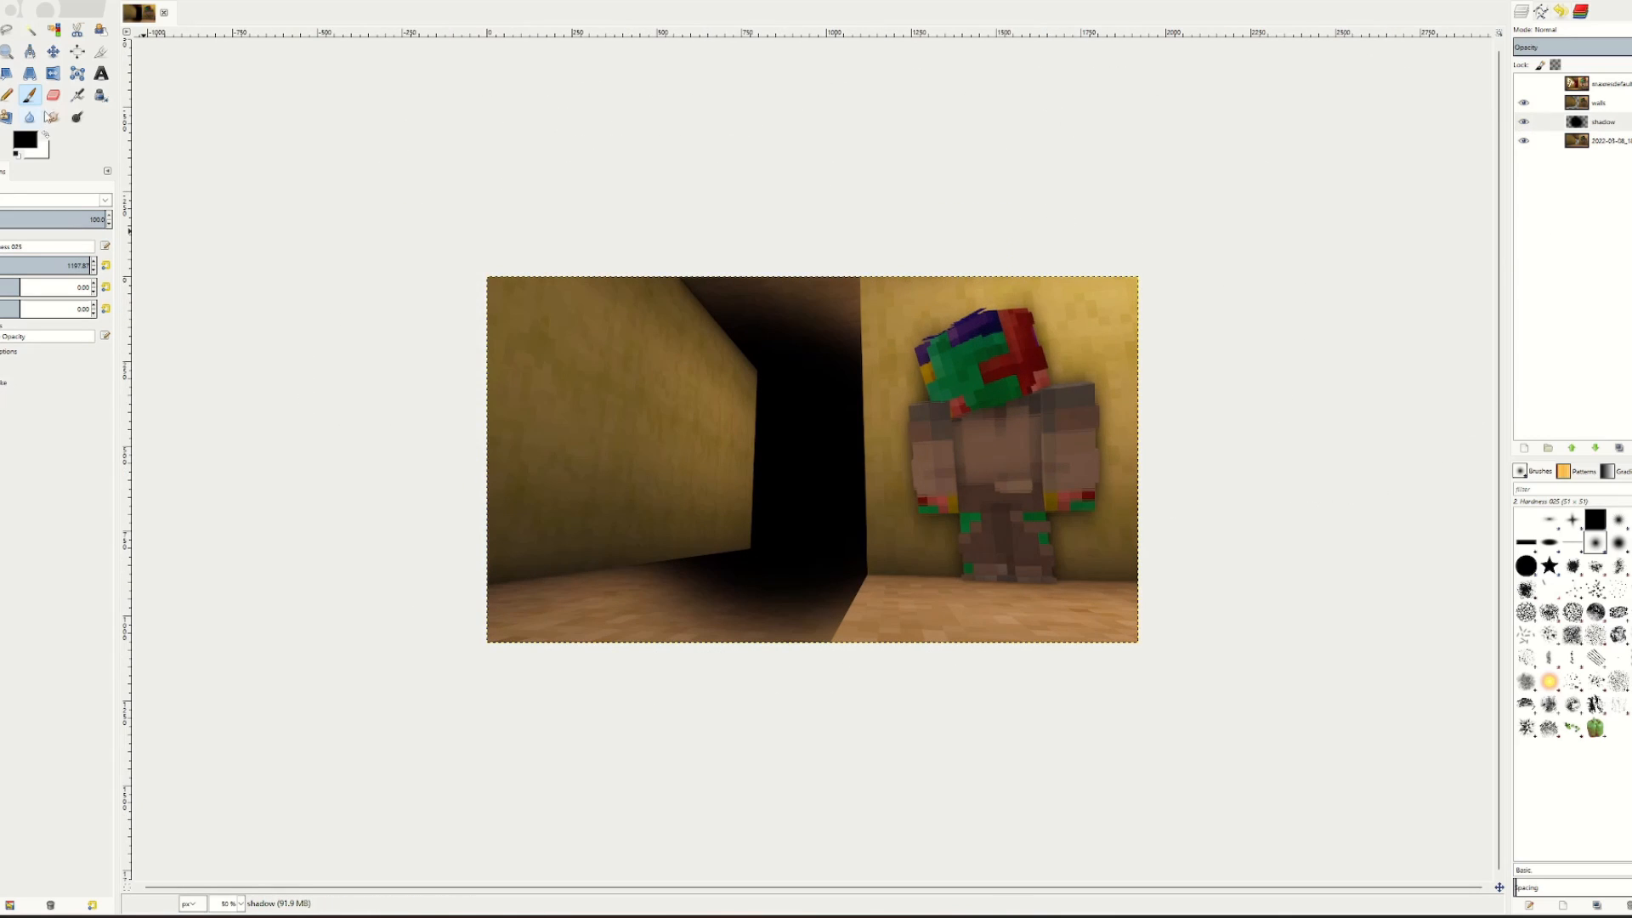
# Erase the black shadow from the floor at the front of the hallway with the large soft eraser.
pyautogui.hotkey('shift', 'e')
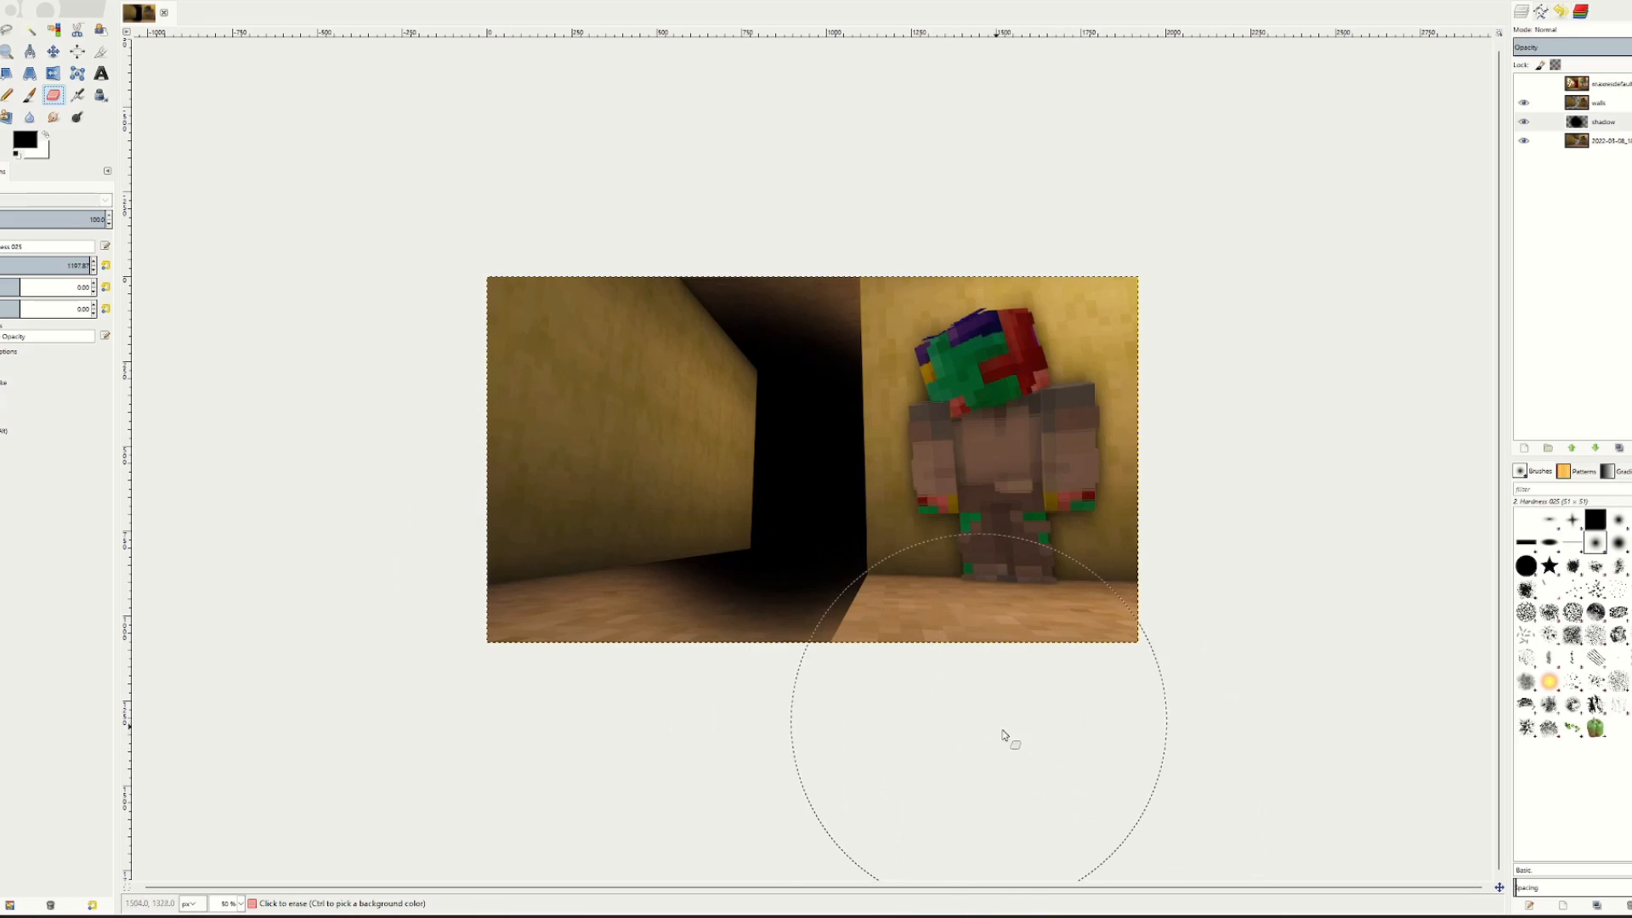
pyautogui.moveTo(1006, 739)
pyautogui.mouseDown()
pyautogui.moveTo(906, 721)
pyautogui.moveTo(980, 693)
pyautogui.moveTo(864, 747)
pyautogui.moveTo(763, 762)
pyautogui.moveTo(864, 751)
pyautogui.mouseUp()
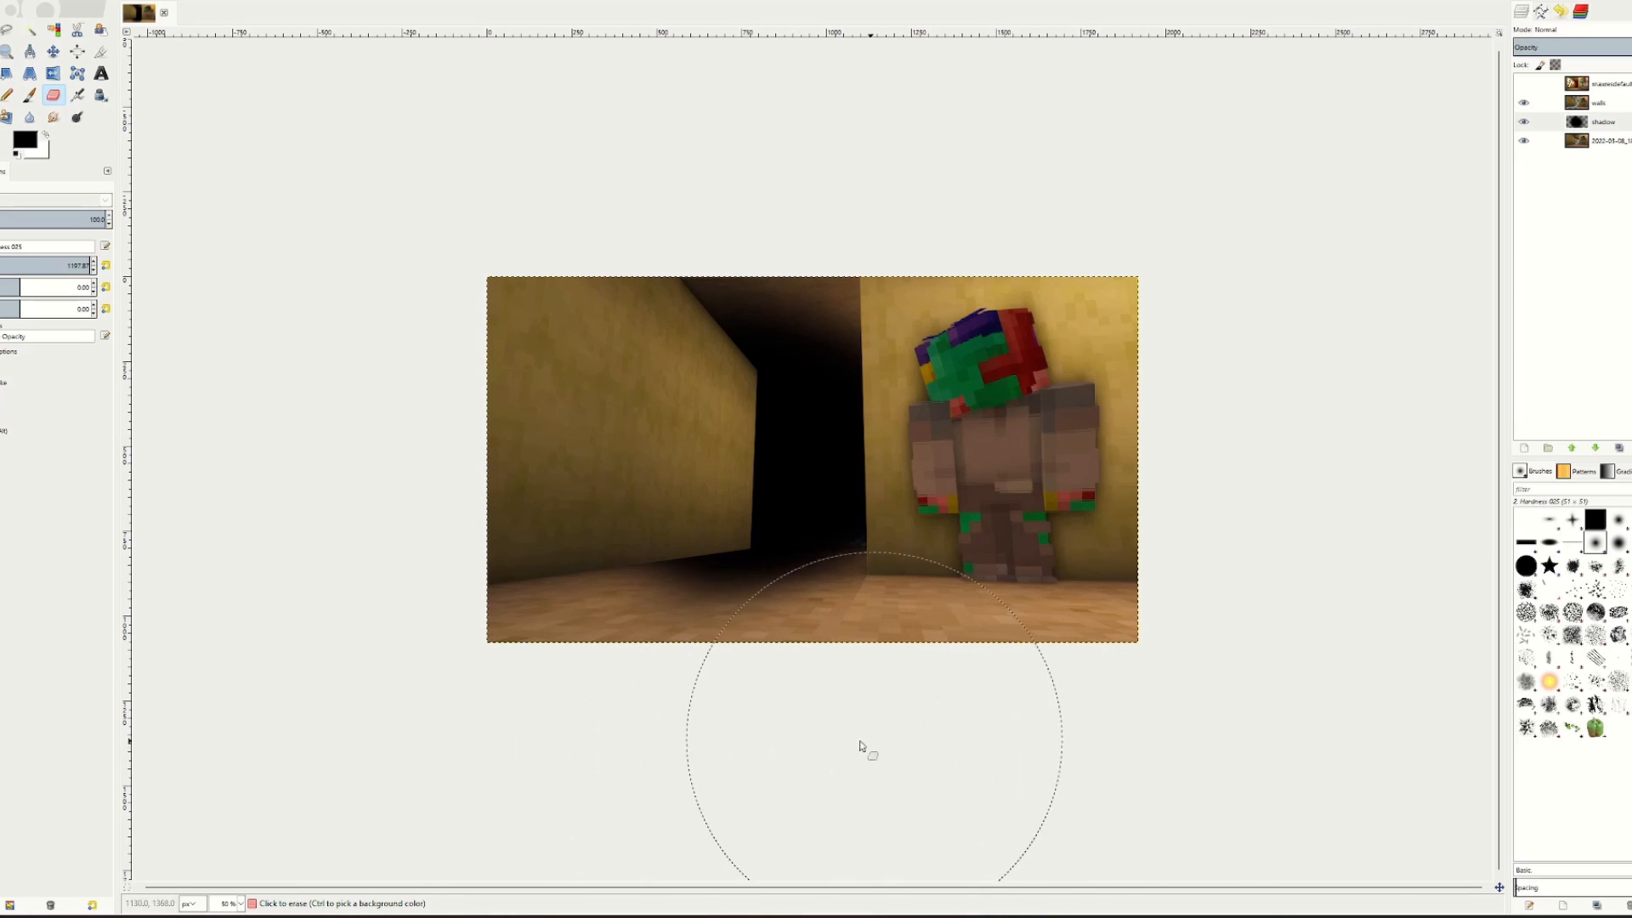
pyautogui.scroll(2, 762, 572)
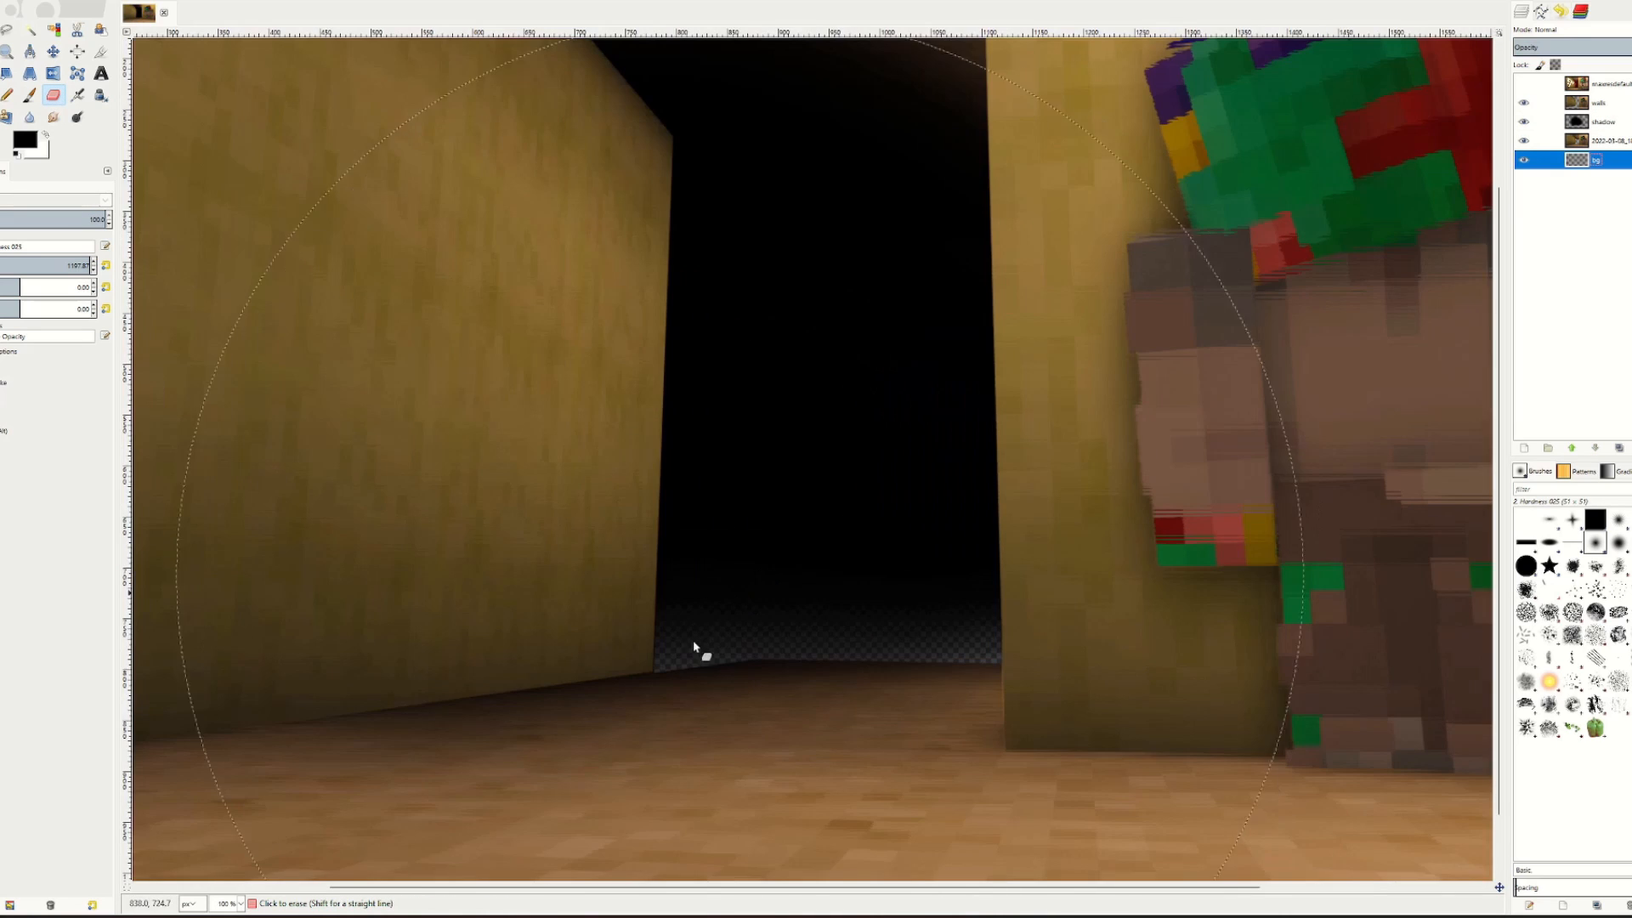
pyautogui.scroll(-1, 863, 646)
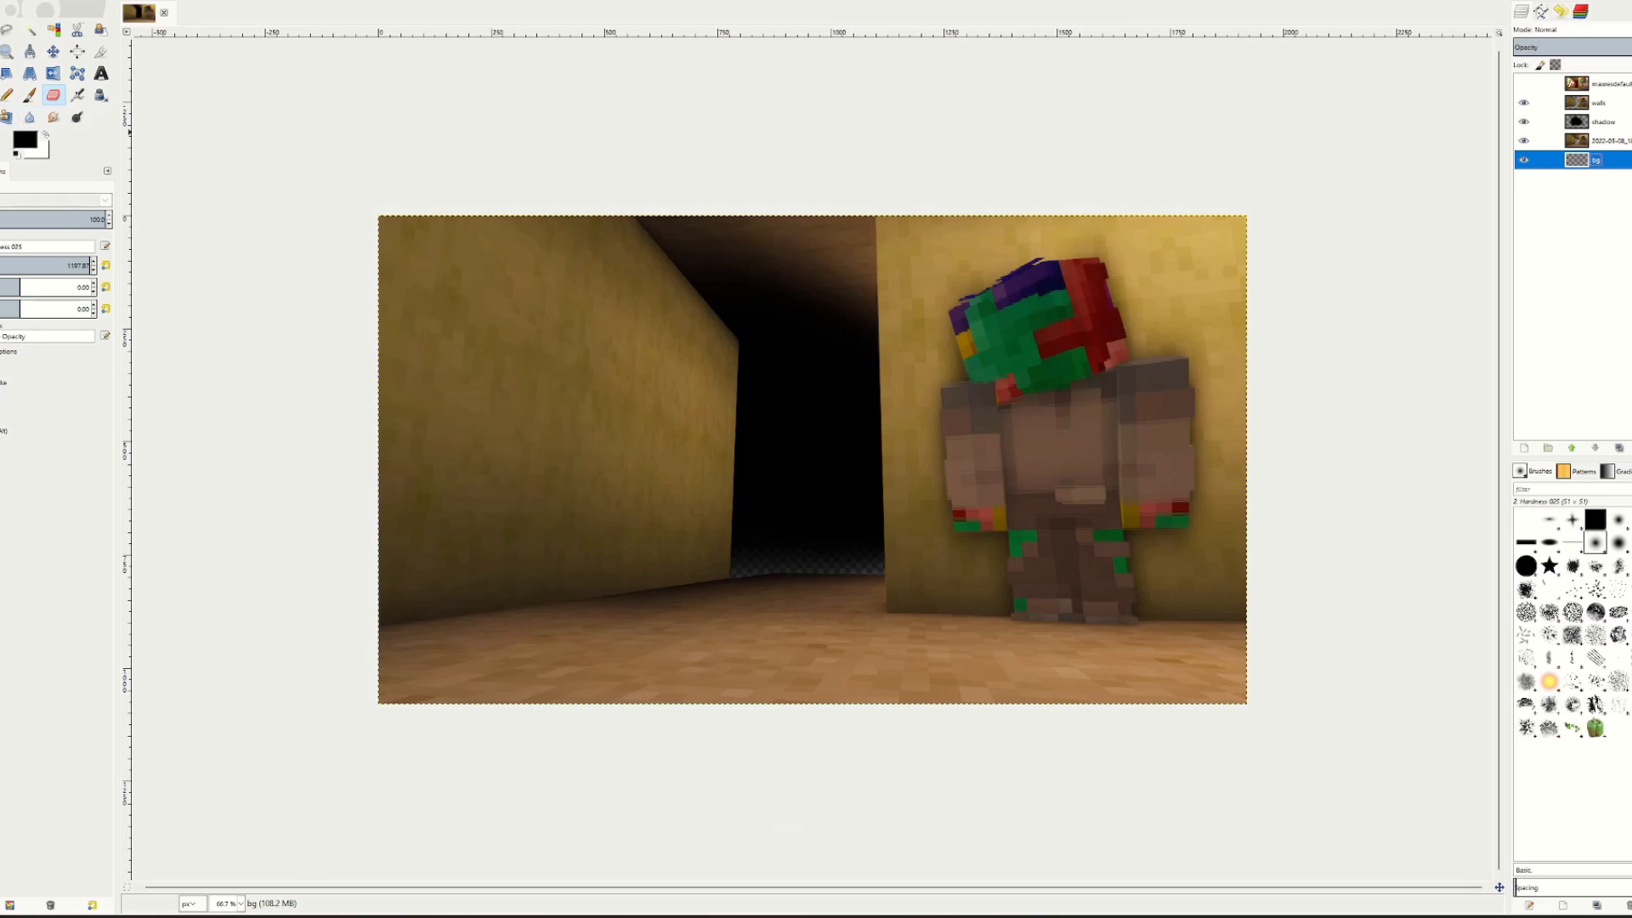
# Paint the bg layer black behind the remaining transparent gap in the hallway and check against the reference layer.
pyautogui.hotkey('shift', 'b')
pyautogui.click(912, 585)
pyautogui.click(1525, 84)
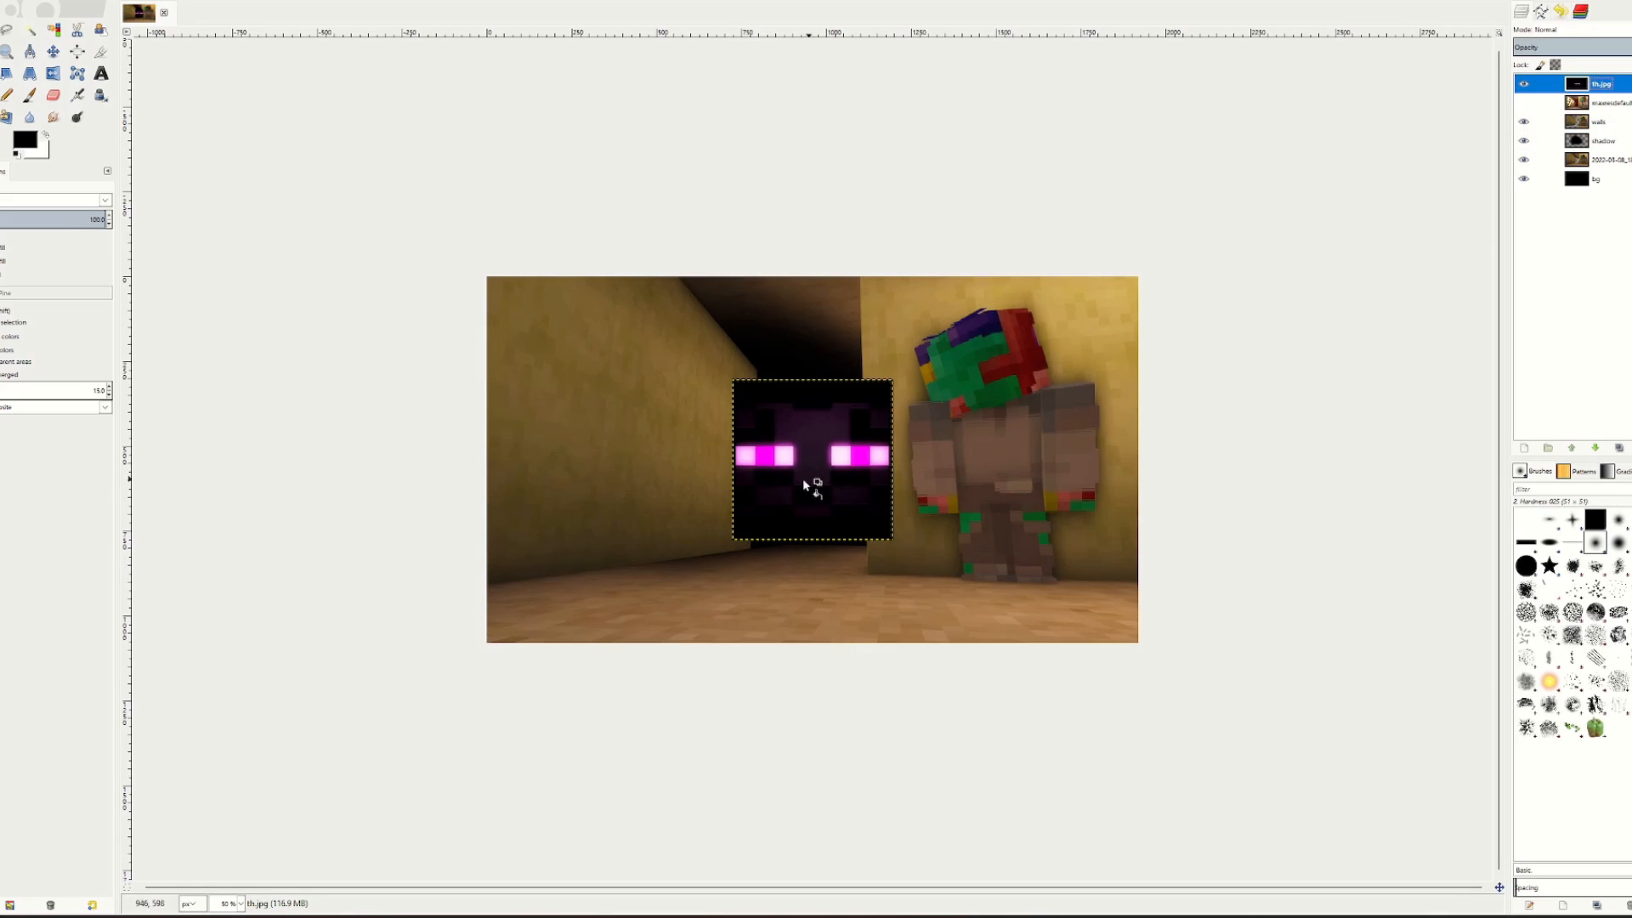
# Cut away everything but the two glowing eyes from the th.jpg face layer and clear the selection.
pyautogui.scroll(3, 805, 474)
pyautogui.scroll(-1, 836, 446)
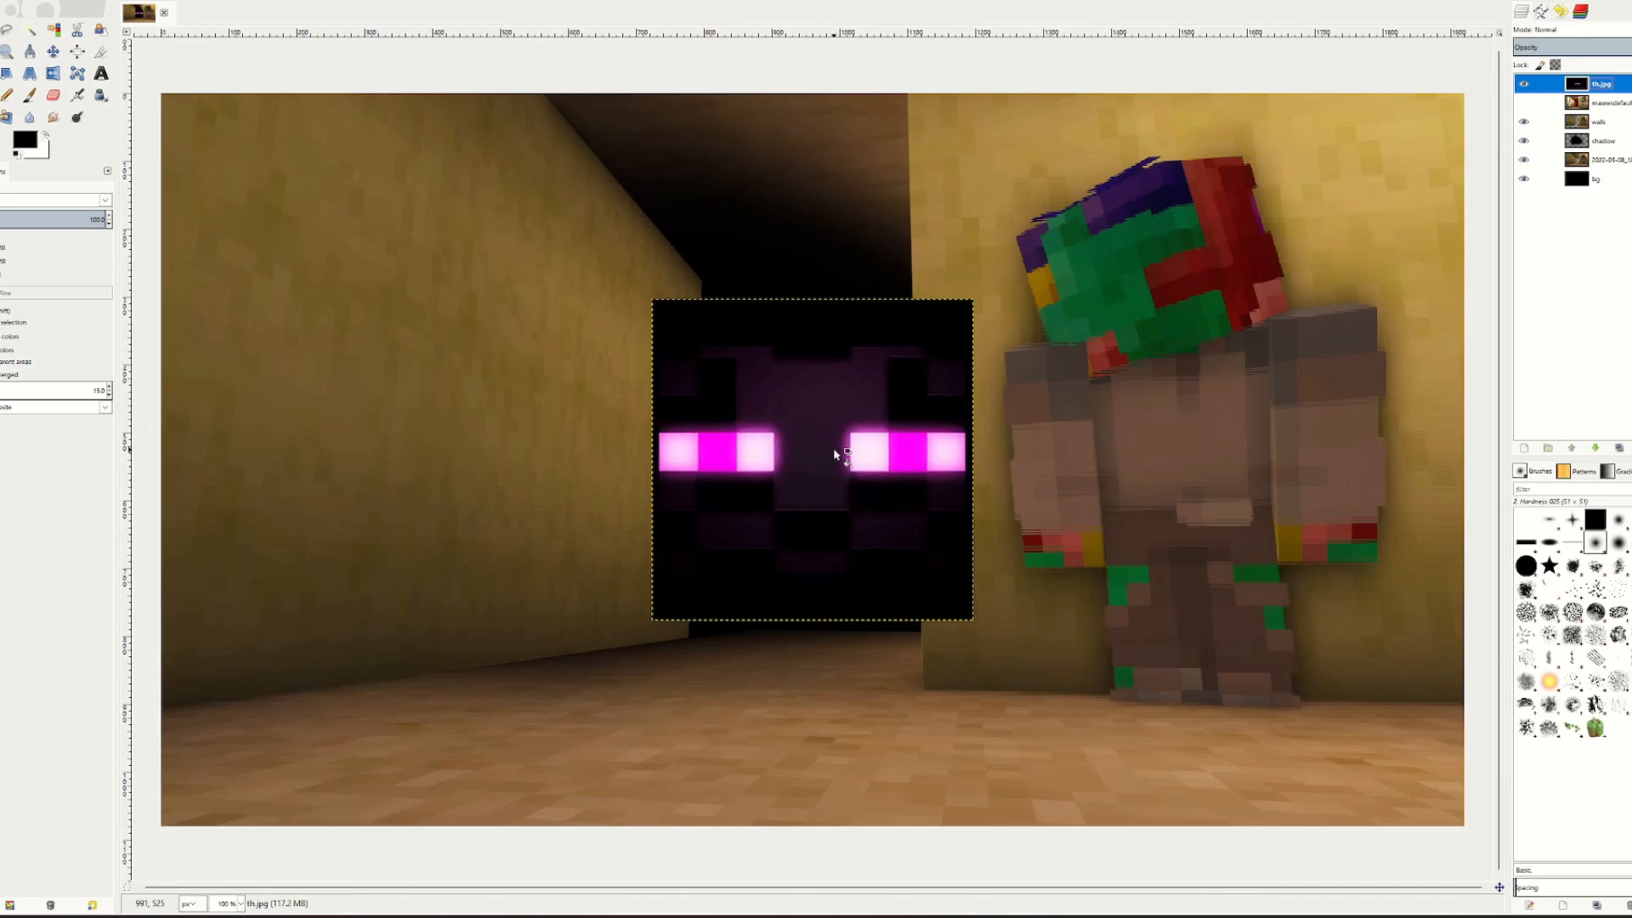
pyautogui.scroll(2, 679, 467)
pyautogui.click(7, 31)
pyautogui.scroll(1, 682, 446)
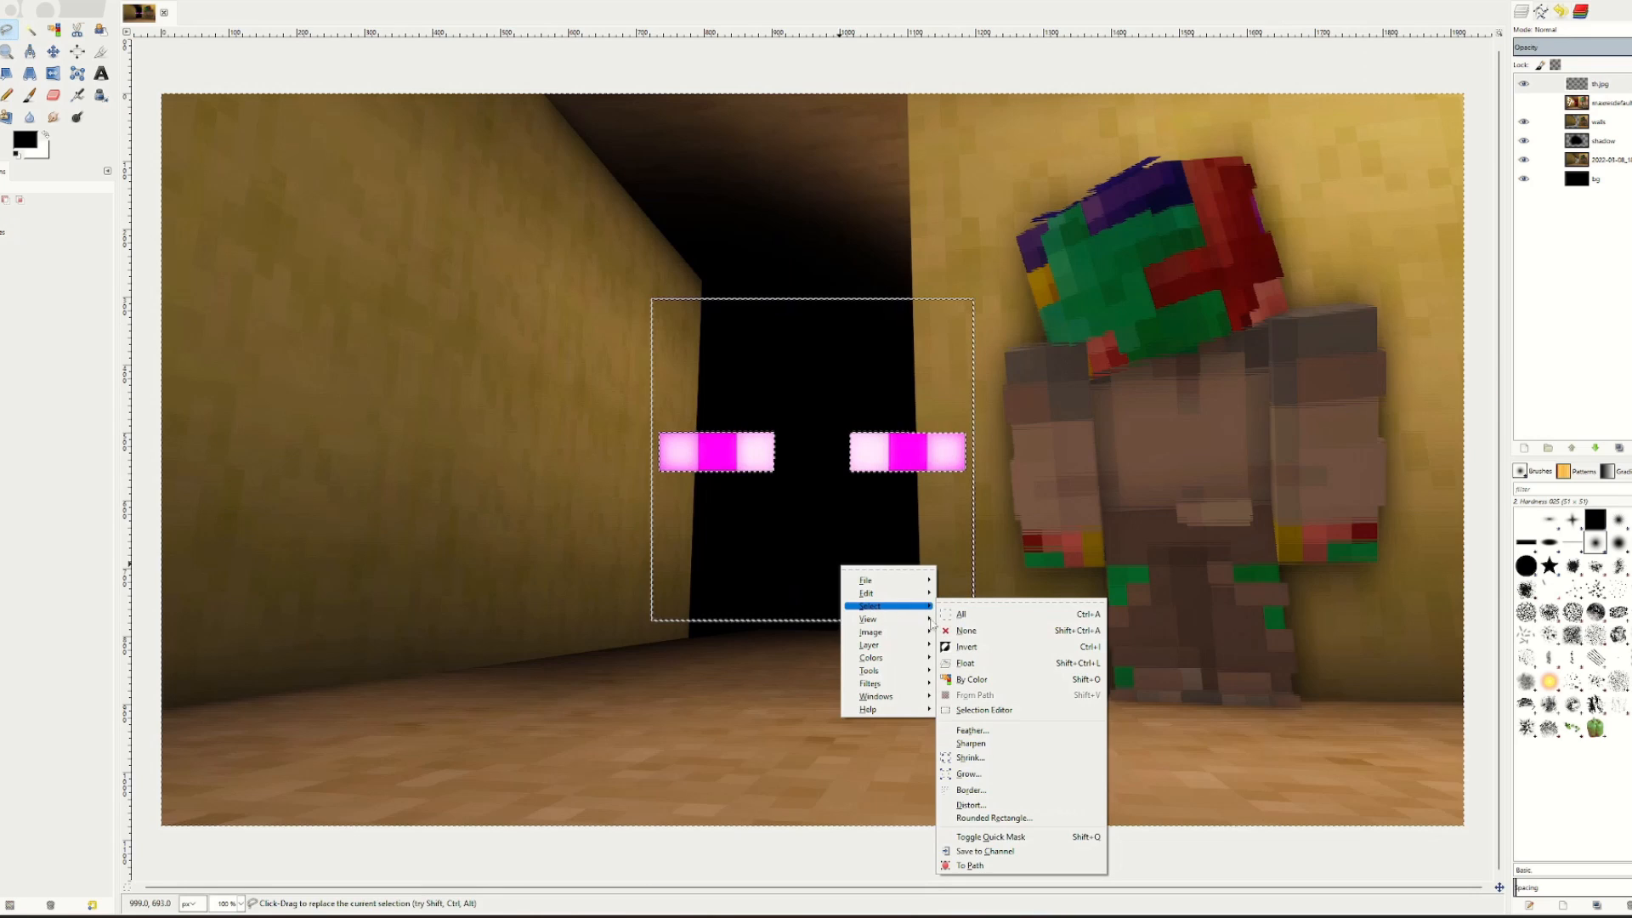
pyautogui.click(962, 631)
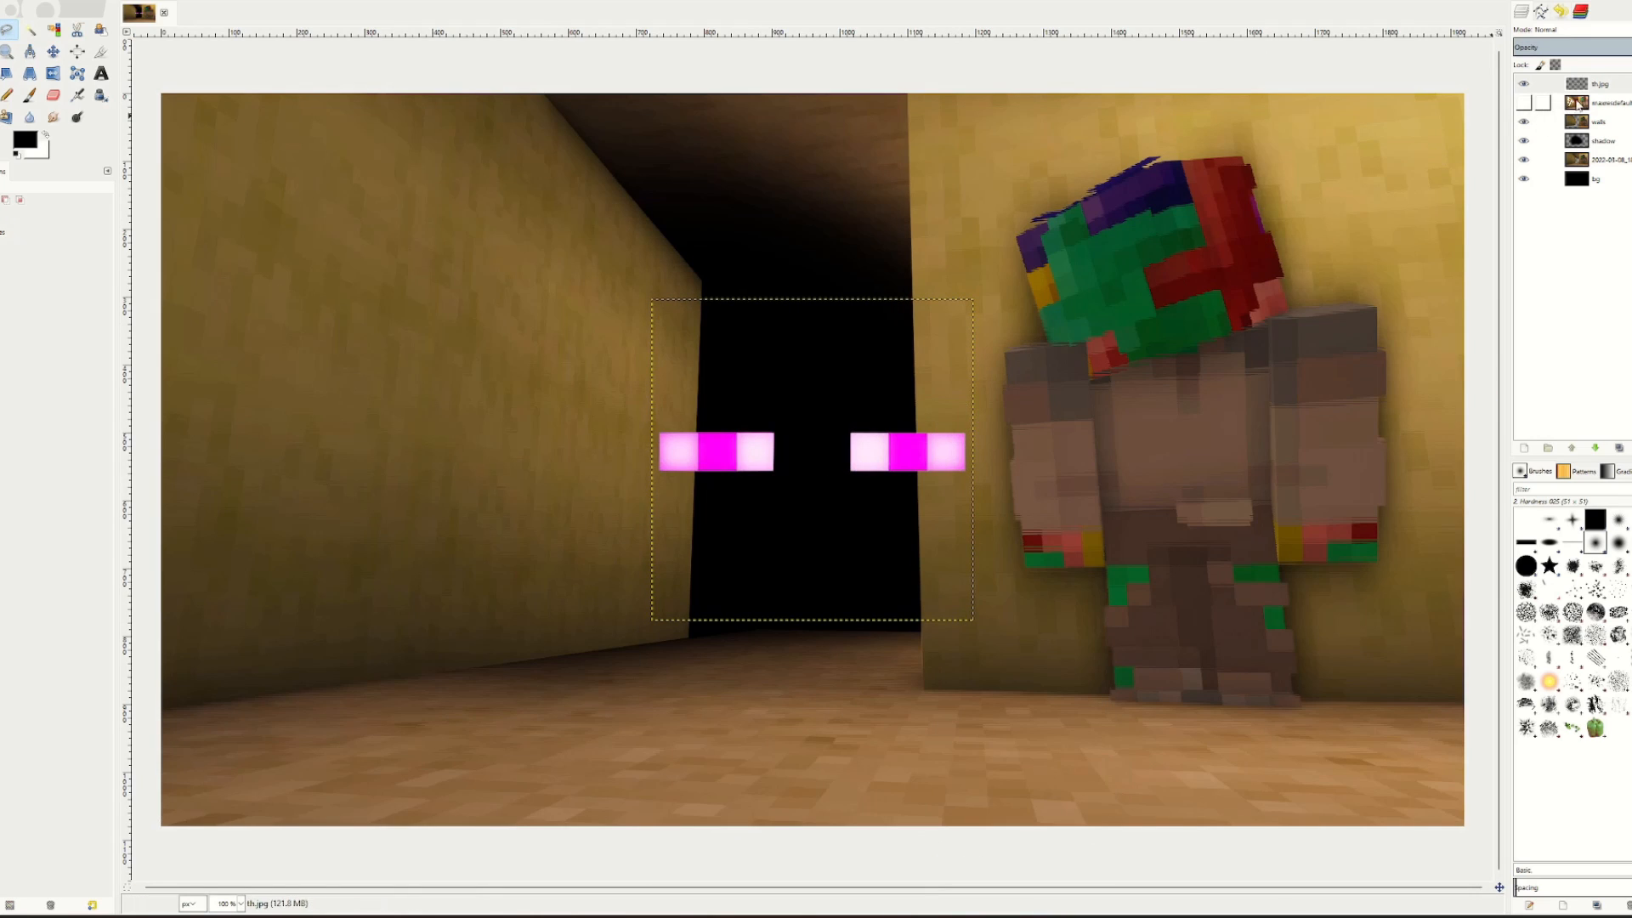
# Colorize the eyes layer red with hue 0, saturation 100 and lightness 39.
pyautogui.click(1602, 85)
pyautogui.click(128, 1)
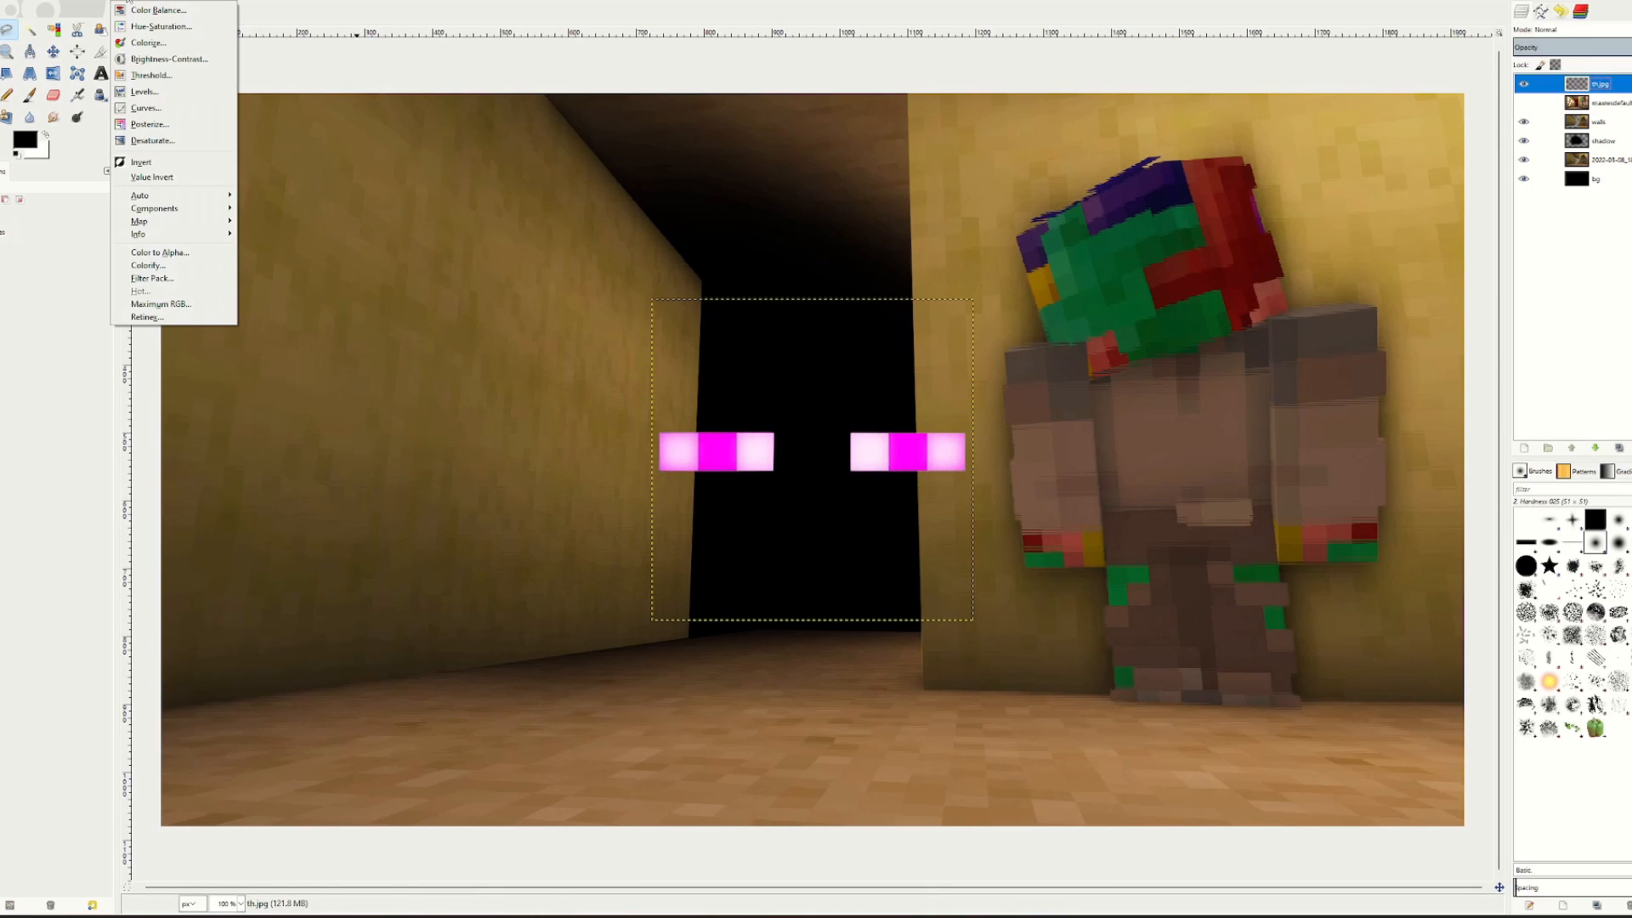
pyautogui.click(149, 42)
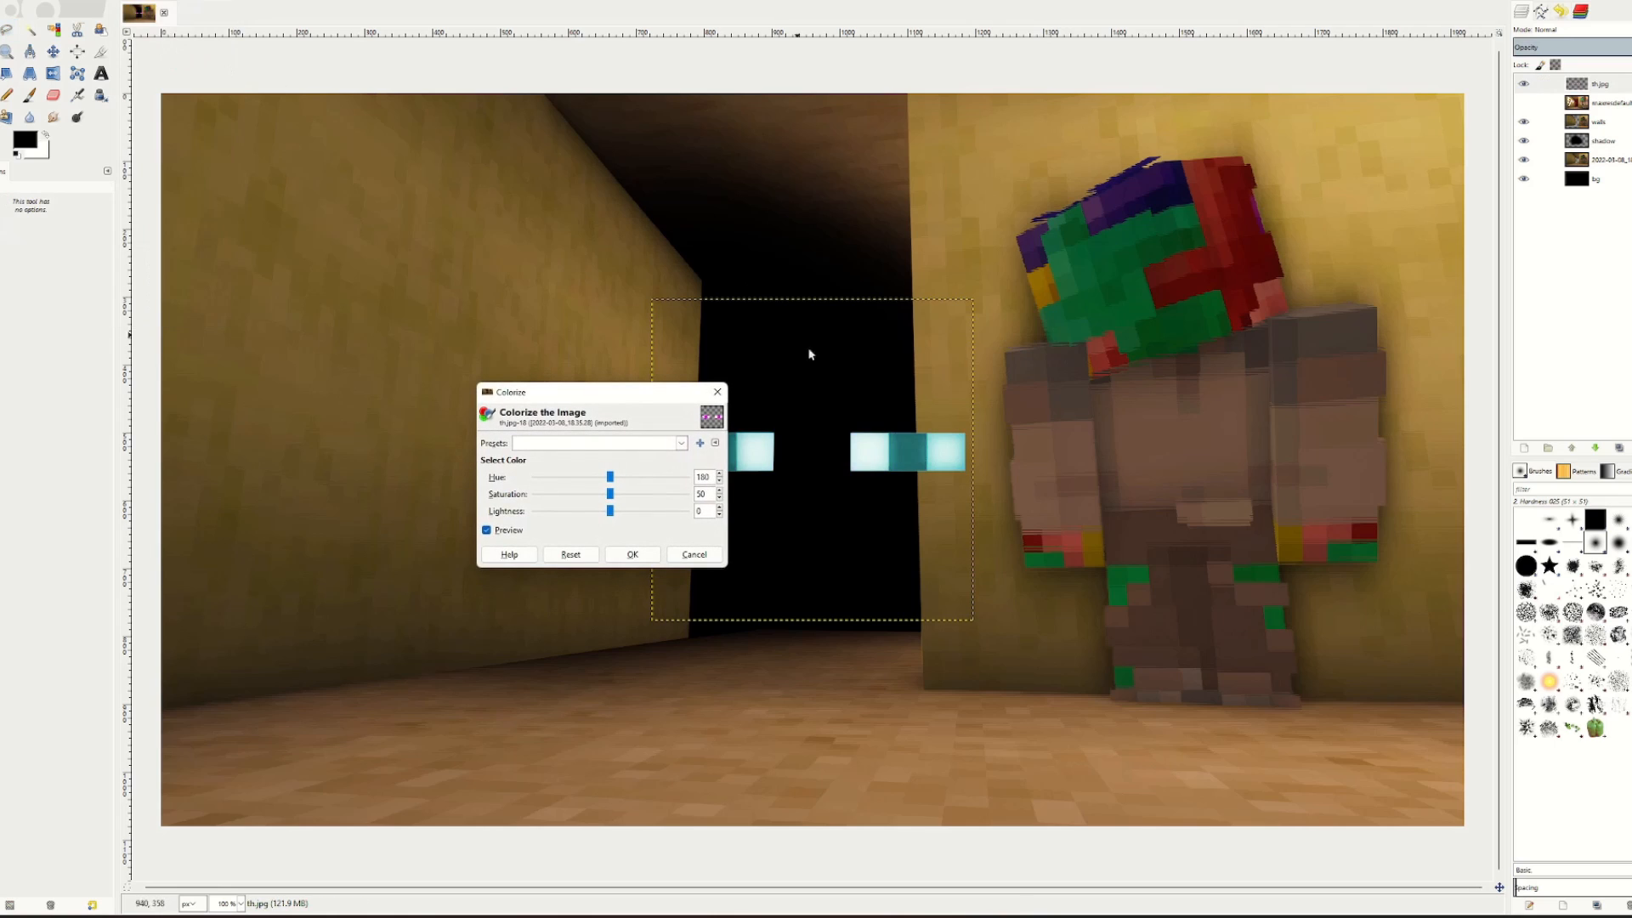
pyautogui.moveTo(619, 384); pyautogui.dragTo(378, 343)
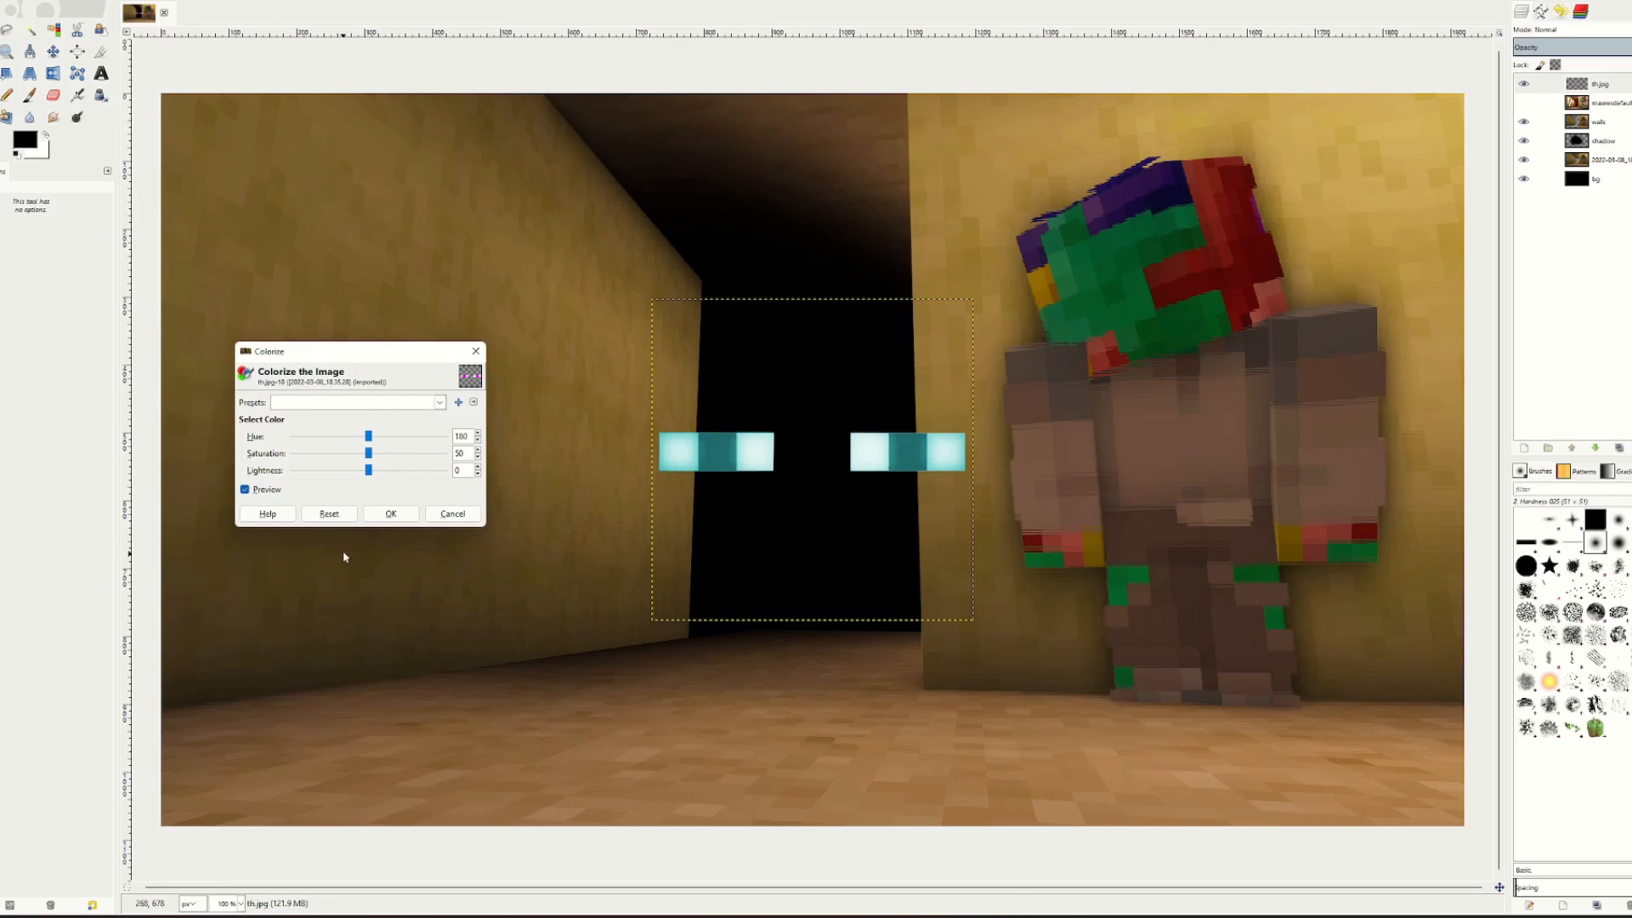
pyautogui.moveTo(372, 438); pyautogui.dragTo(257, 434)
pyautogui.moveTo(369, 454); pyautogui.dragTo(468, 457)
pyautogui.click(392, 470)
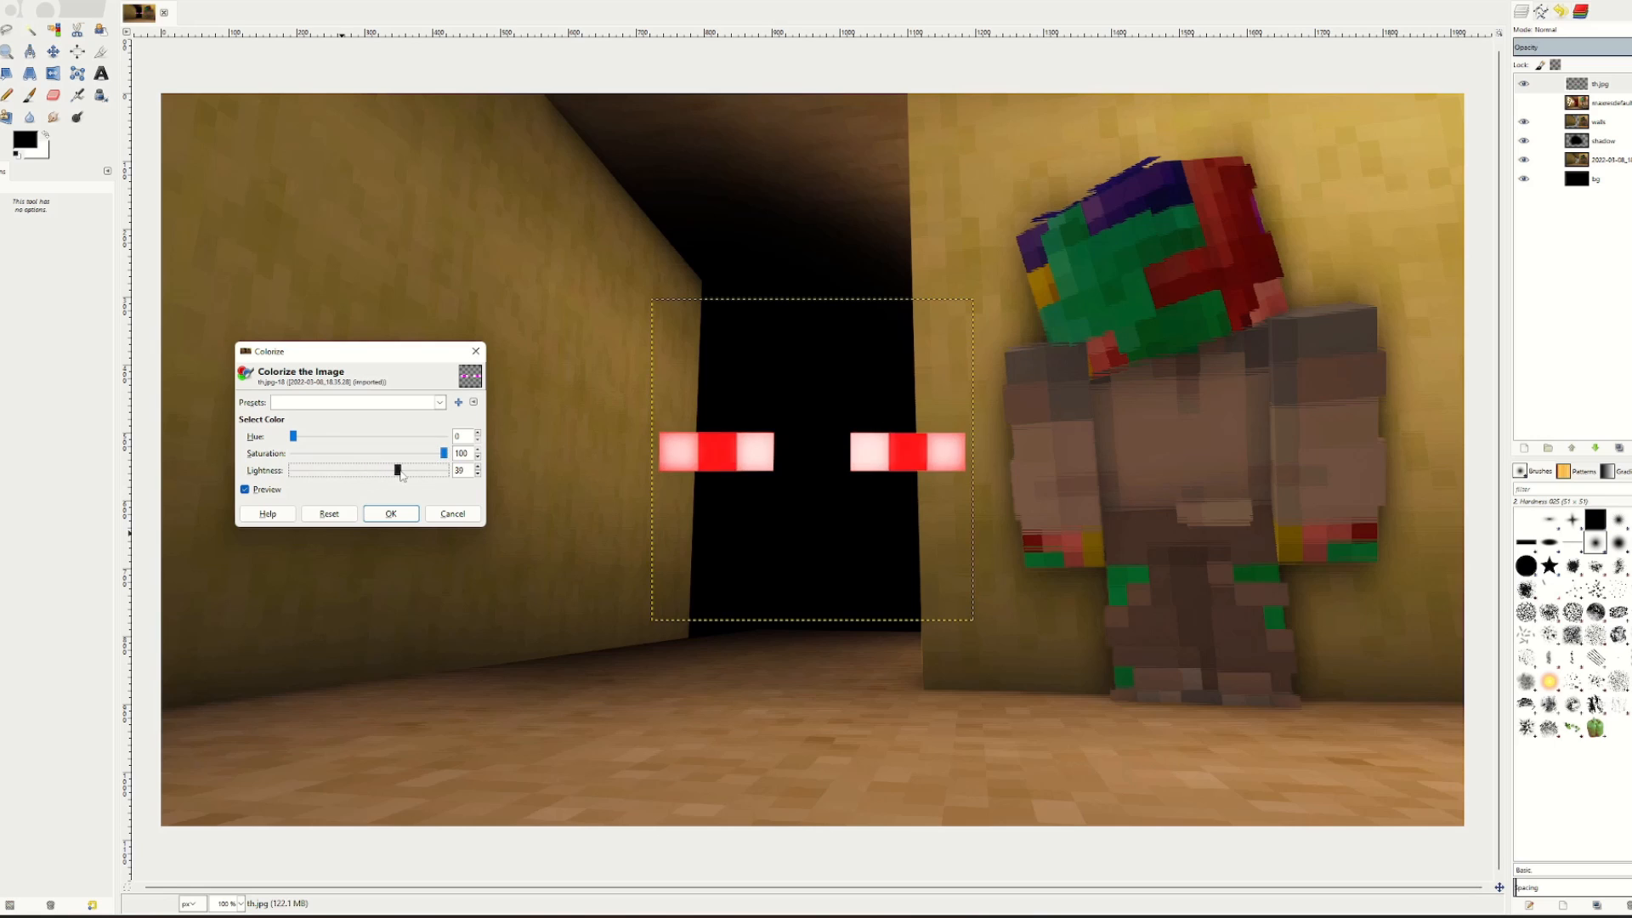
pyautogui.click(391, 513)
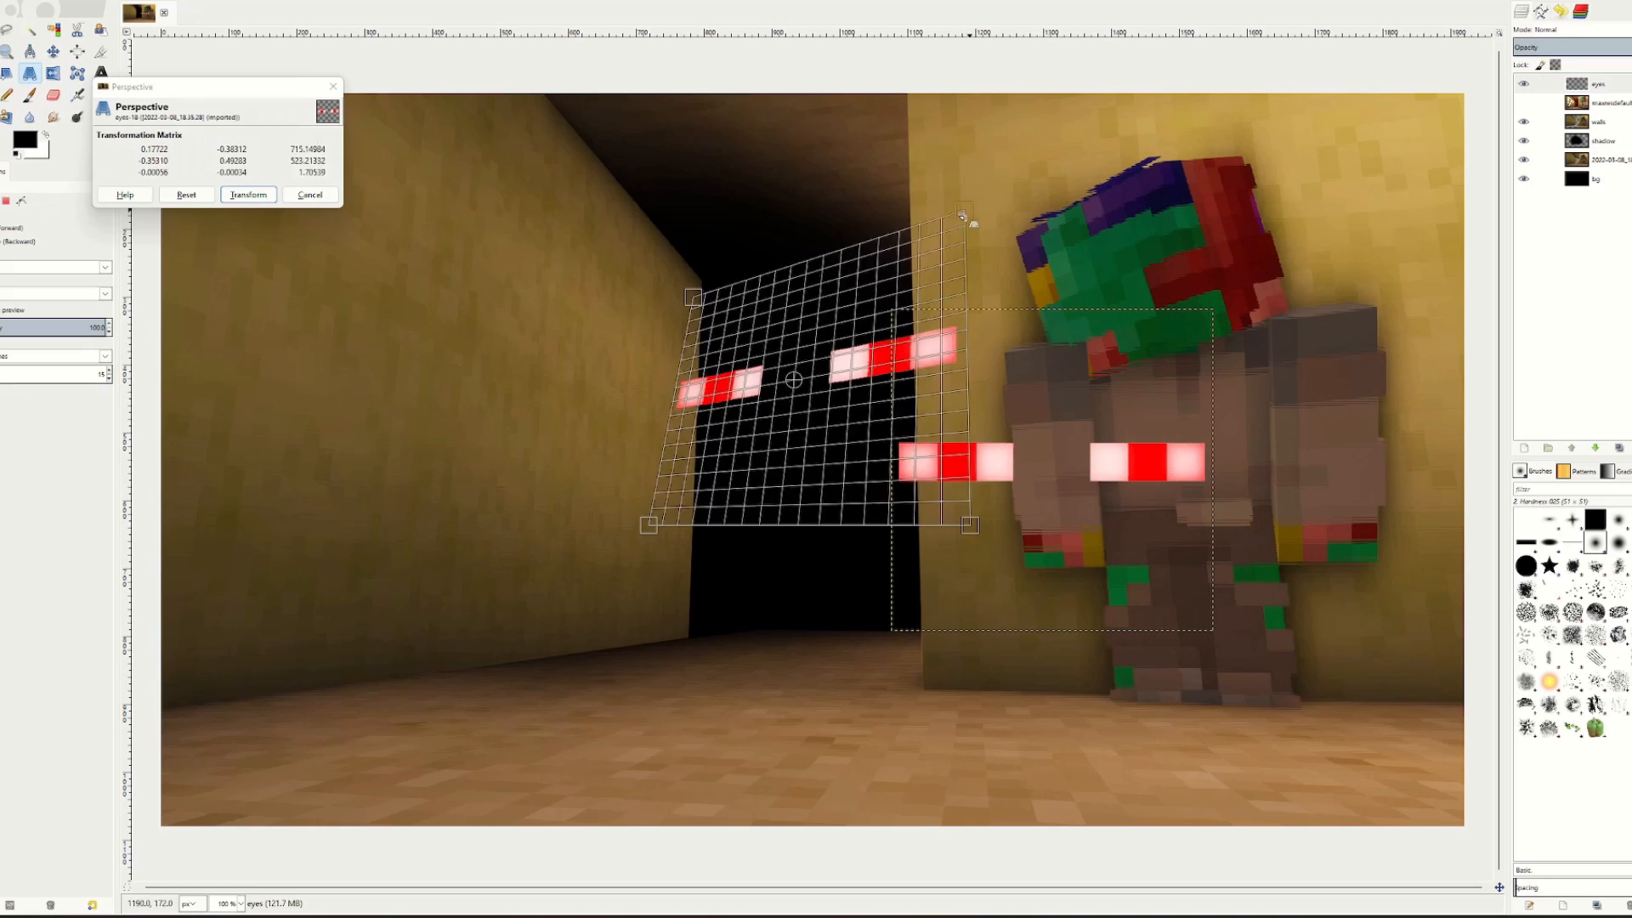
# Shrink and skew the eyes with the Perspective tool into the dark hallway beside the far wall edge, and compare with the reference.
pyautogui.moveTo(1081, 377); pyautogui.dragTo(810, 432)
pyautogui.moveTo(650, 527); pyautogui.dragTo(696, 431)
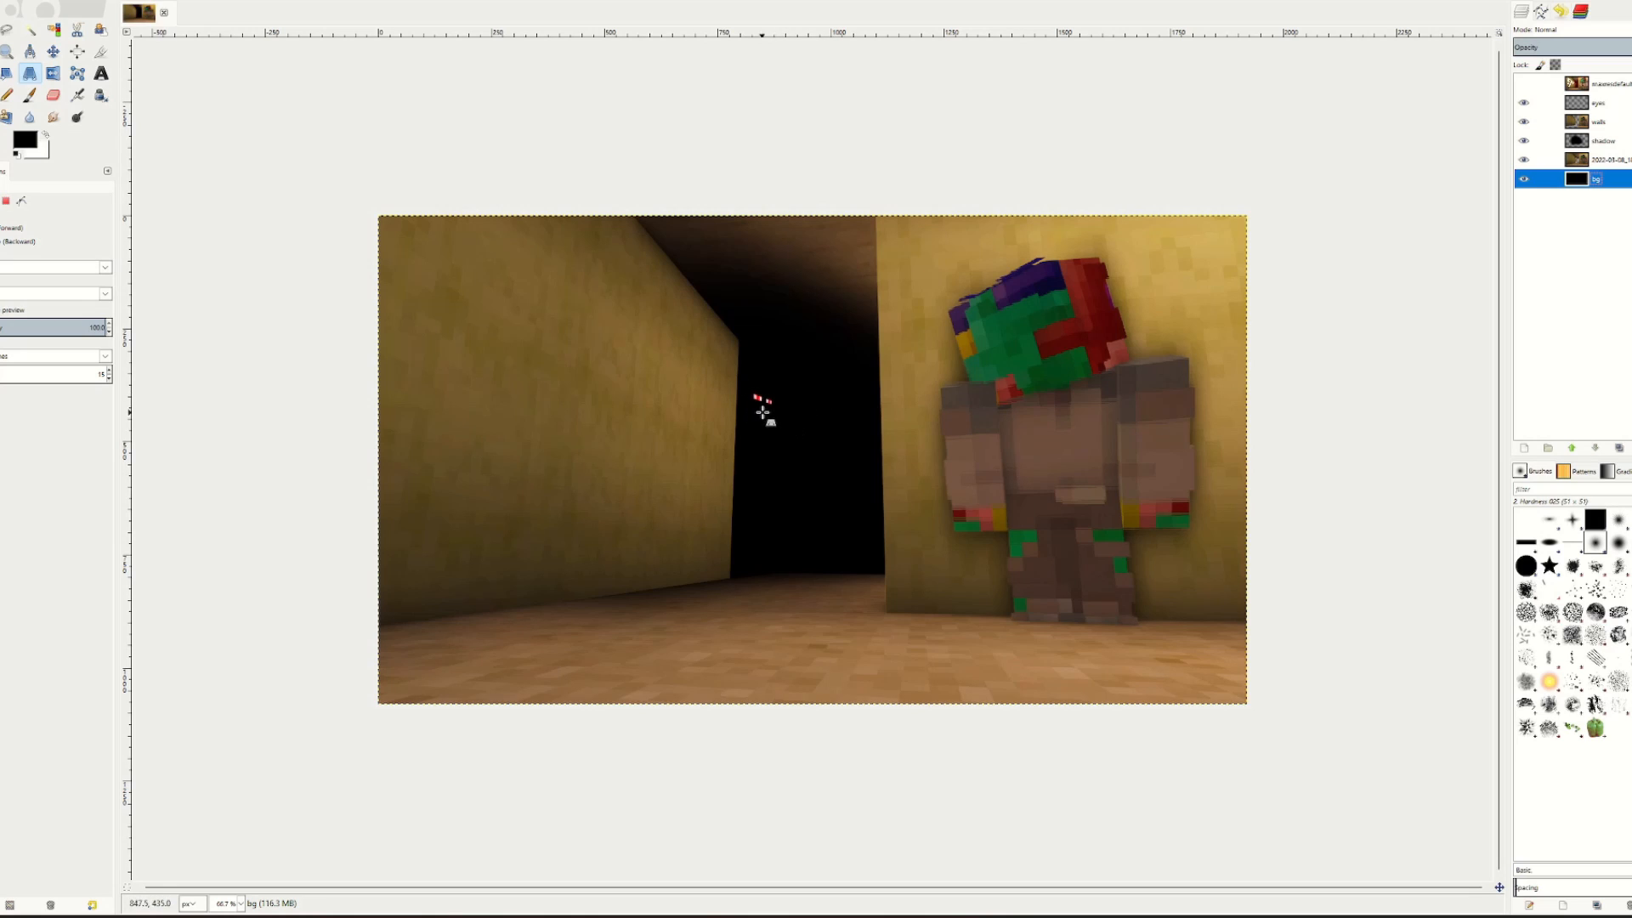
pyautogui.scroll(6, 759, 403)
pyautogui.scroll(-6, 590, 235)
pyautogui.click(1523, 85)
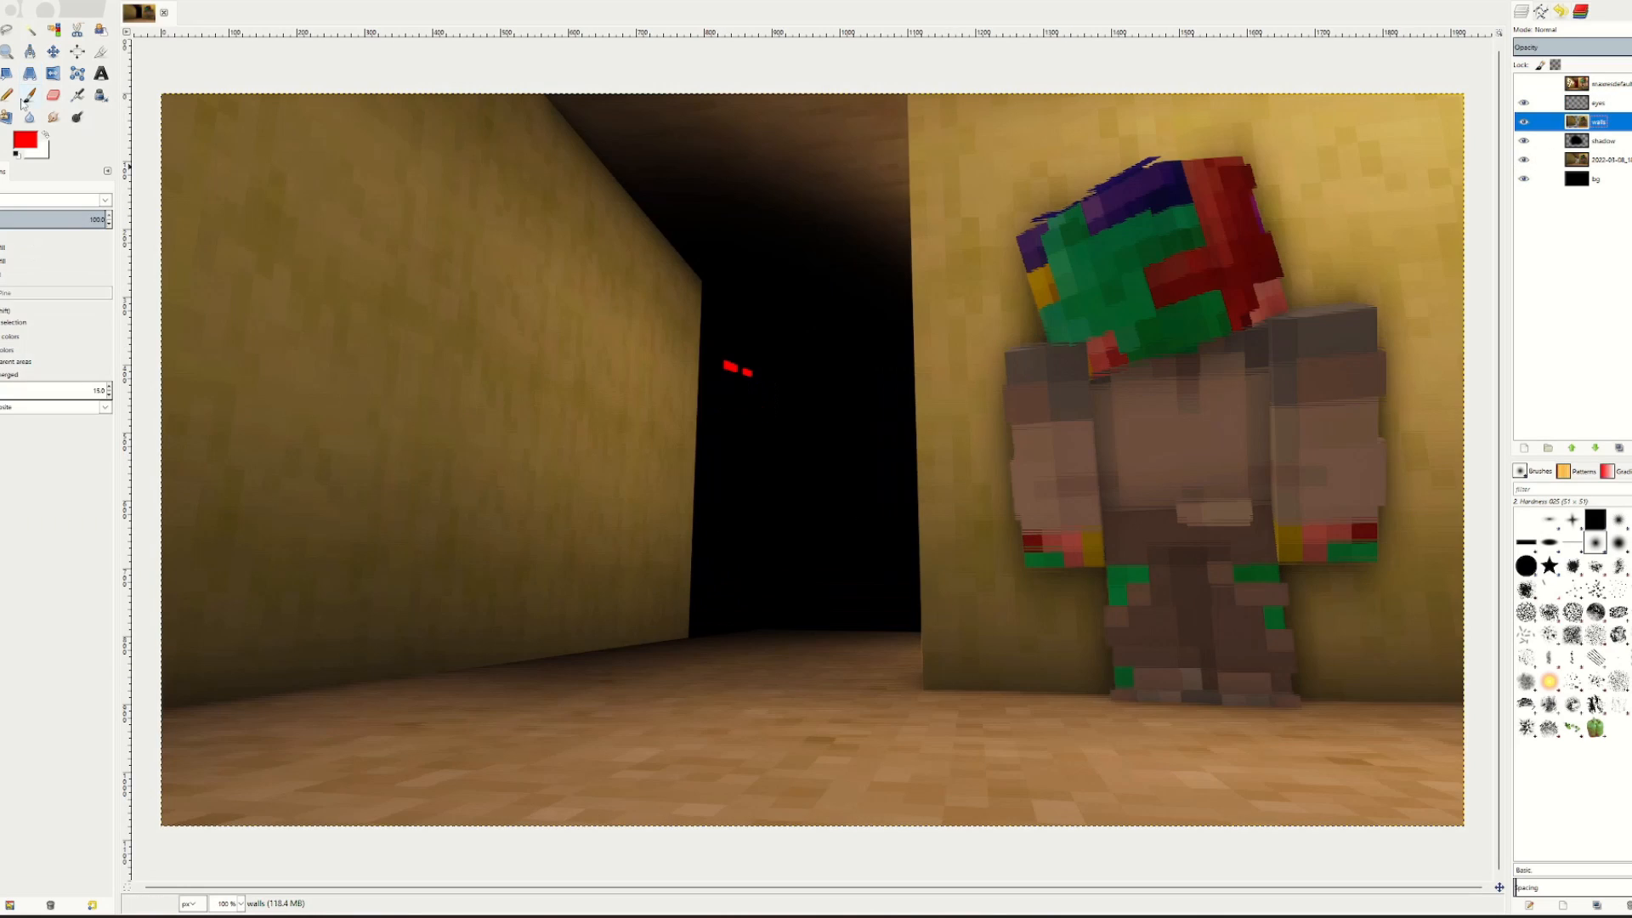
# Try to paint a large soft red glow around the eyes on the walls layer, and undo it.
pyautogui.click(28, 95)
pyautogui.click(719, 382)
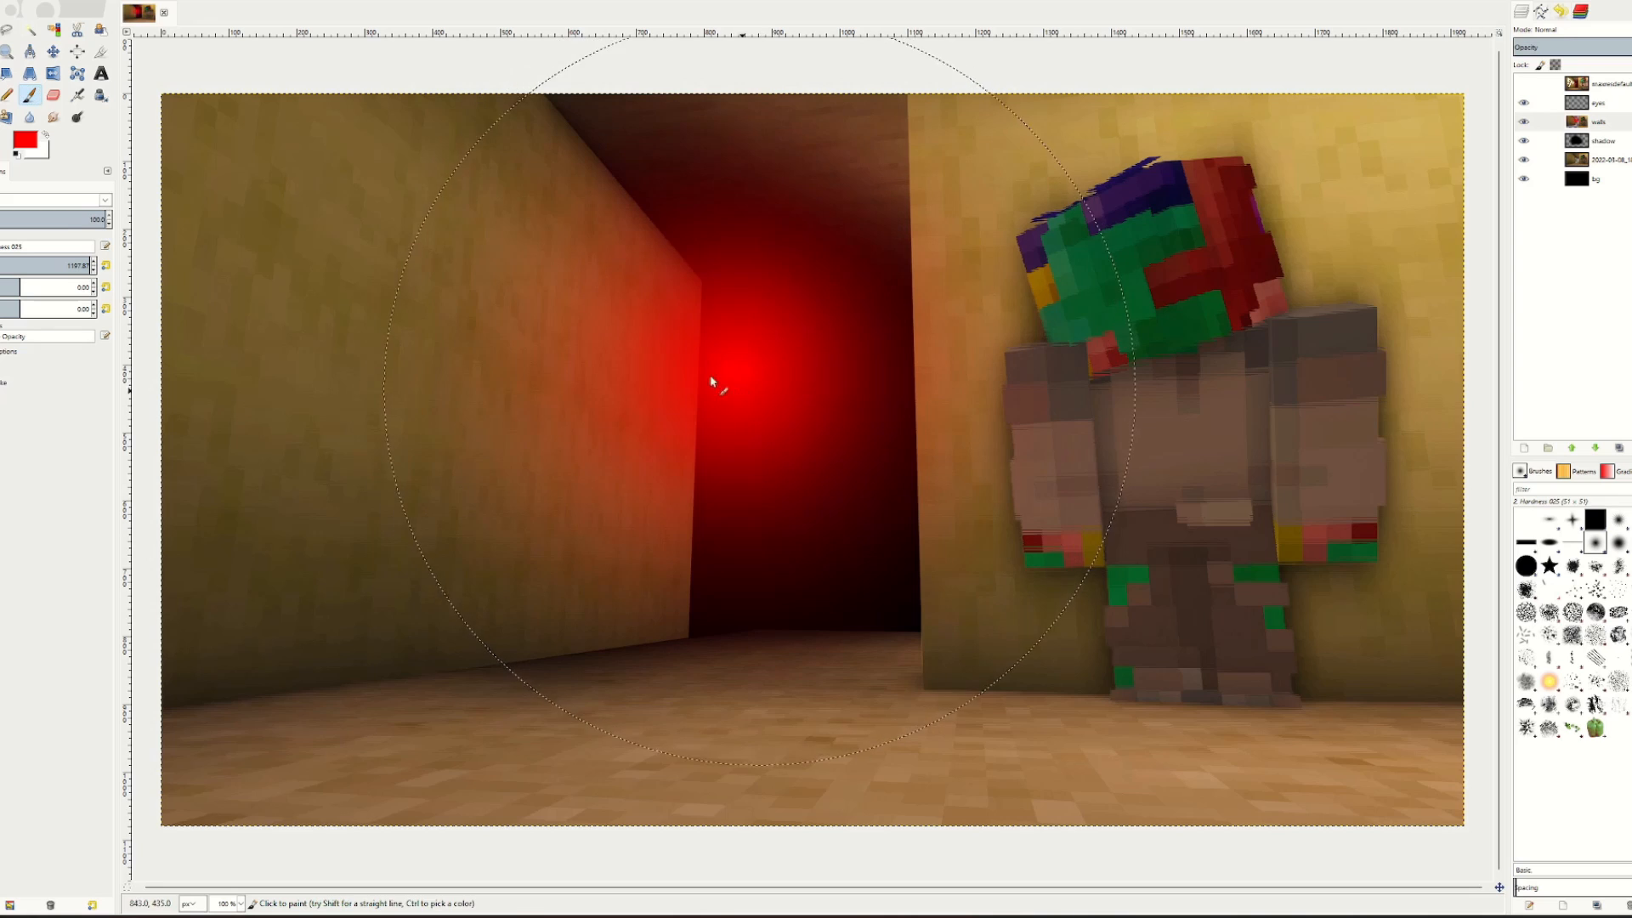
pyautogui.hotkey('ctrl', 'z')
pyautogui.click(765, 376)
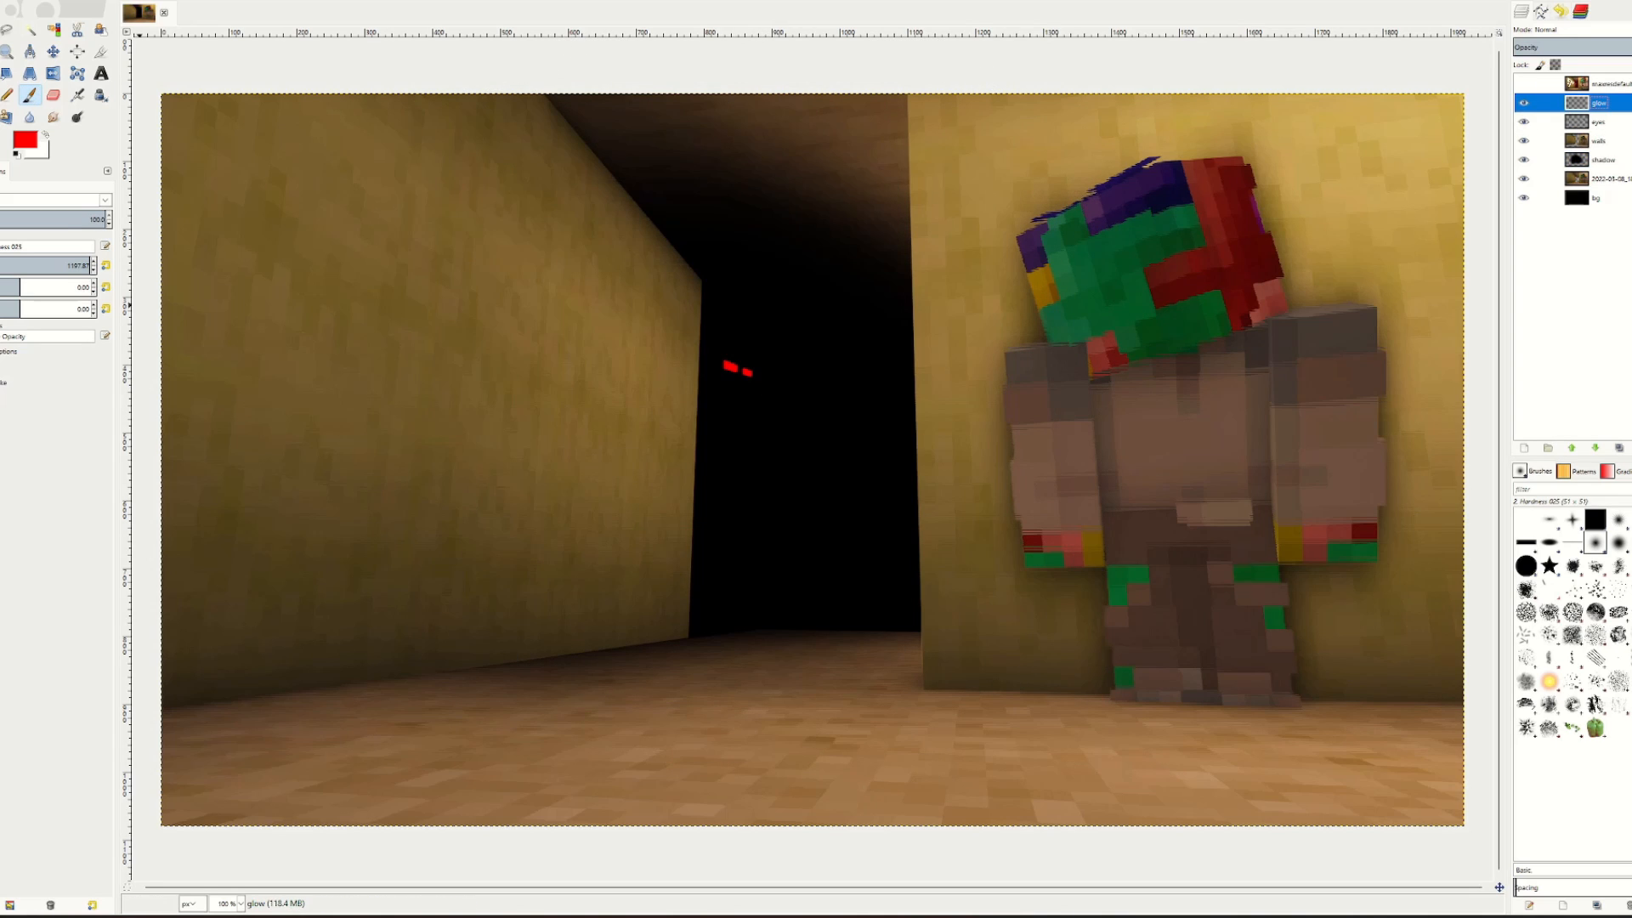
# Lower the brush opacity and dab soft red glow over the eyes on the glow layer at two brush sizes, undoing the last dab.
pyautogui.click(2, 219)
pyautogui.click(738, 373)
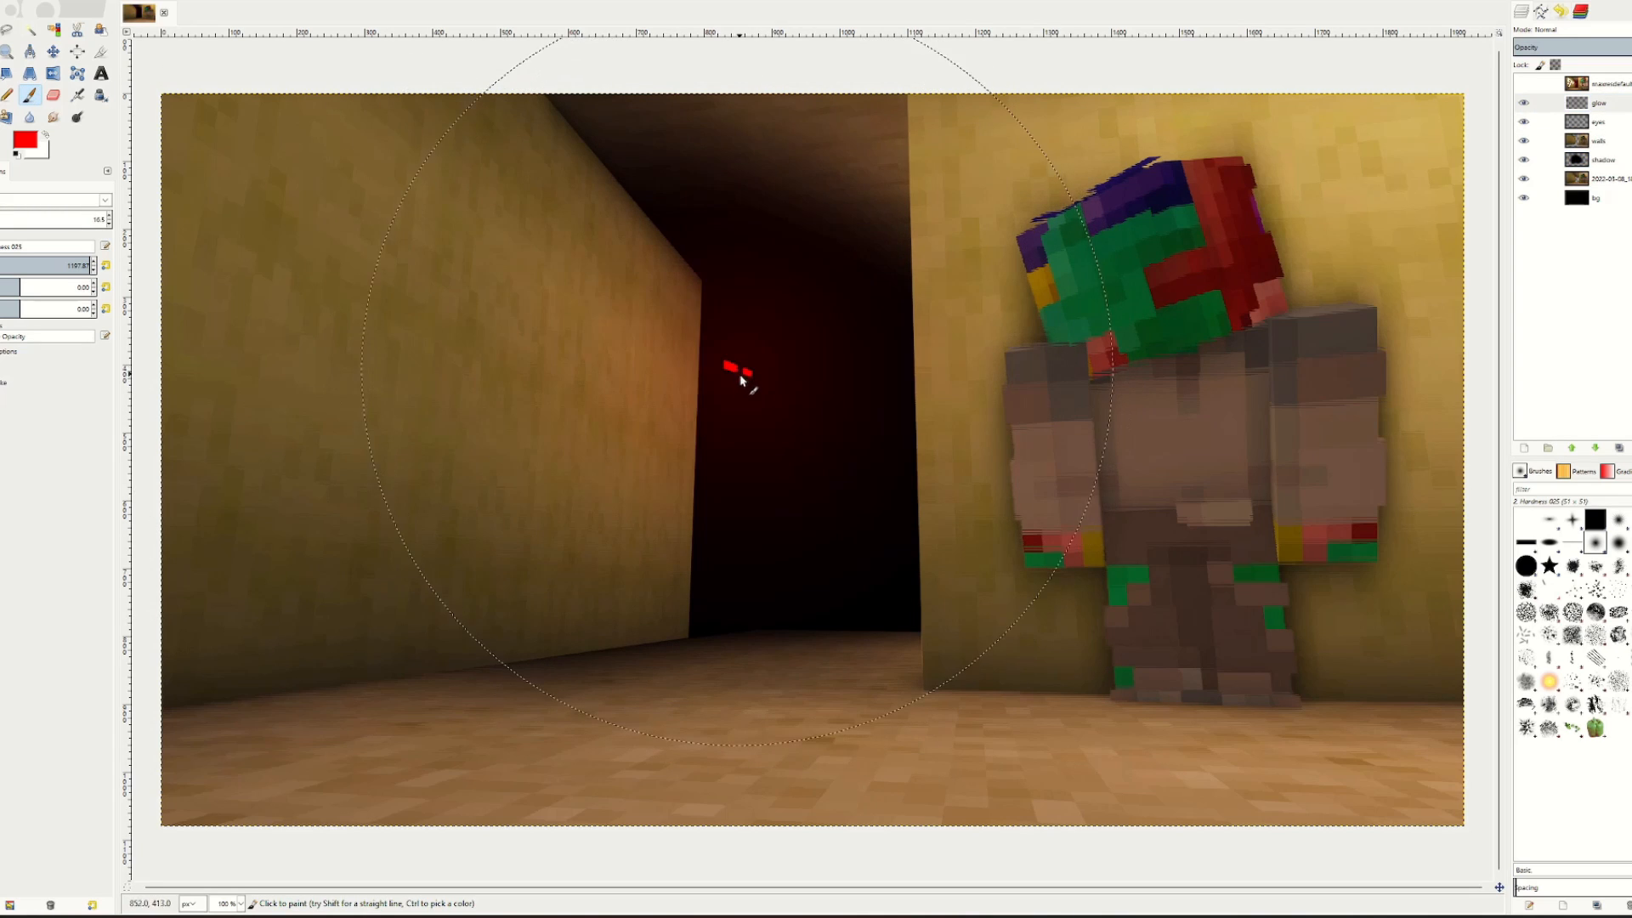
pyautogui.click(749, 374)
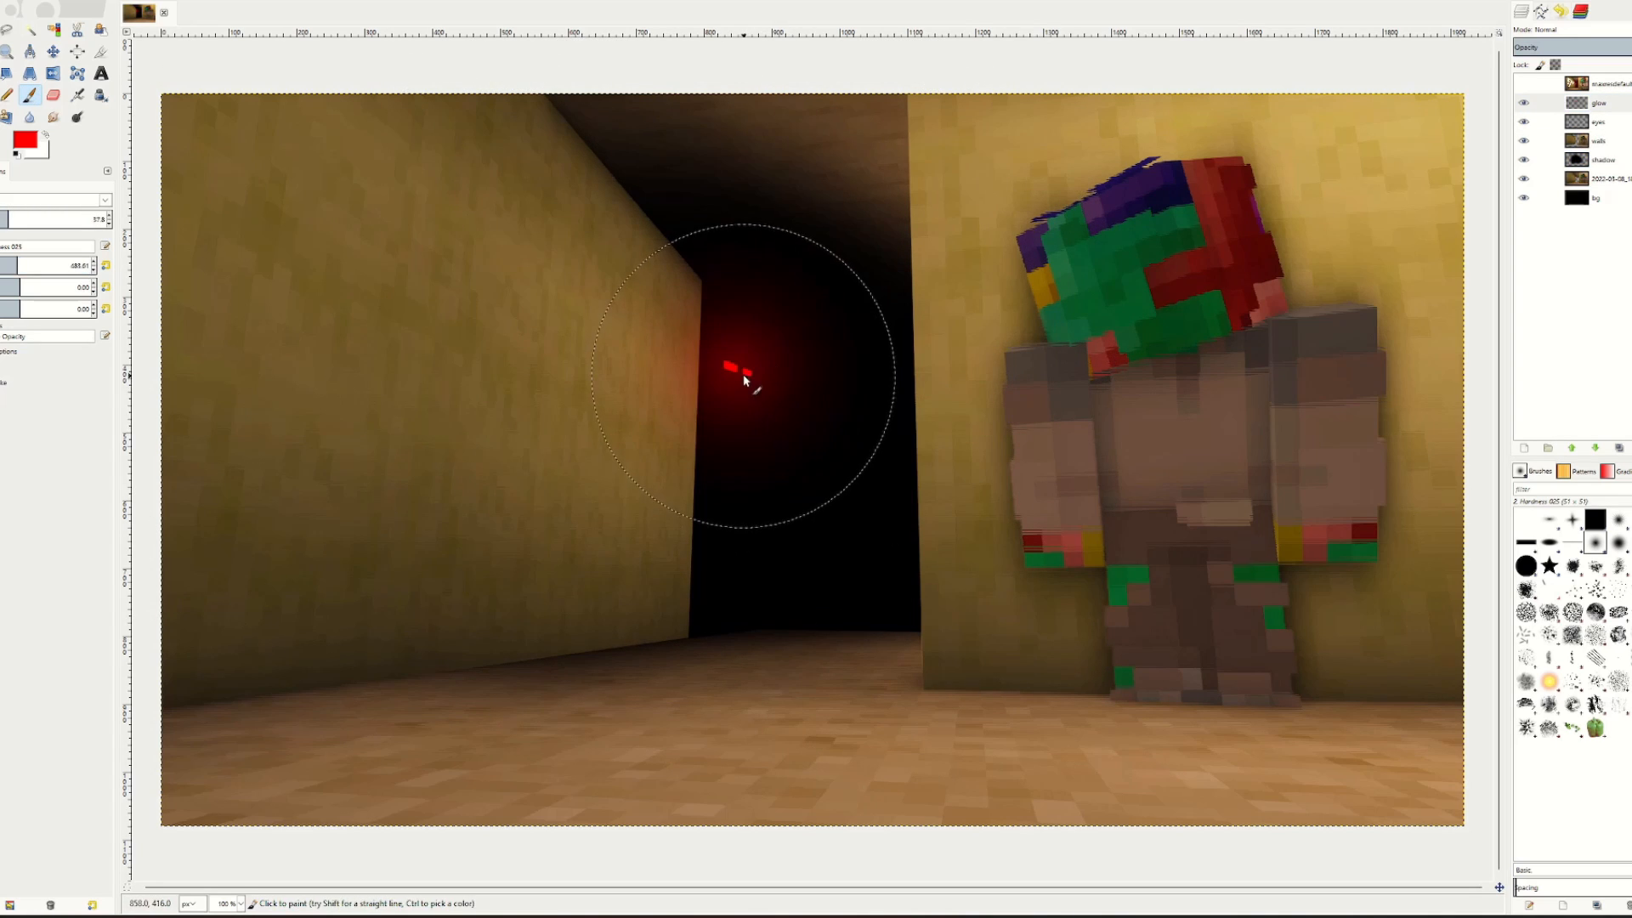
pyautogui.click(748, 374)
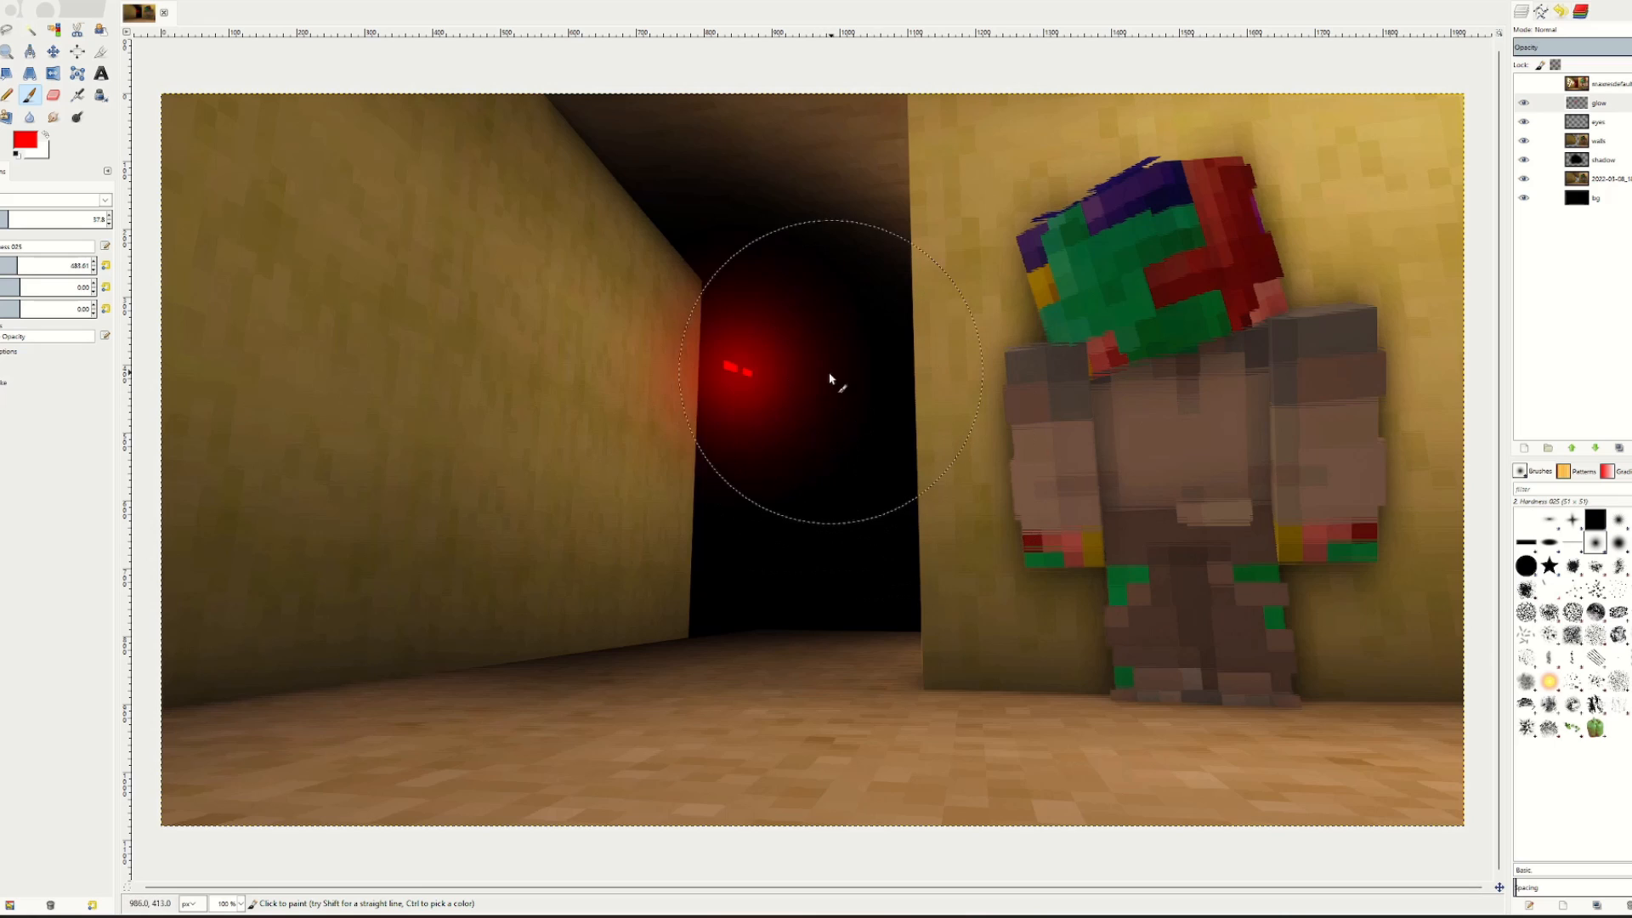
pyautogui.hotkey('ctrl', 'z')
# Enlarge the brush and reduce its opacity to spread the red glow wider around the eyes onto the nearby wall.
pyautogui.moveTo(25, 265); pyautogui.dragTo(90, 265)
pyautogui.click(1, 219)
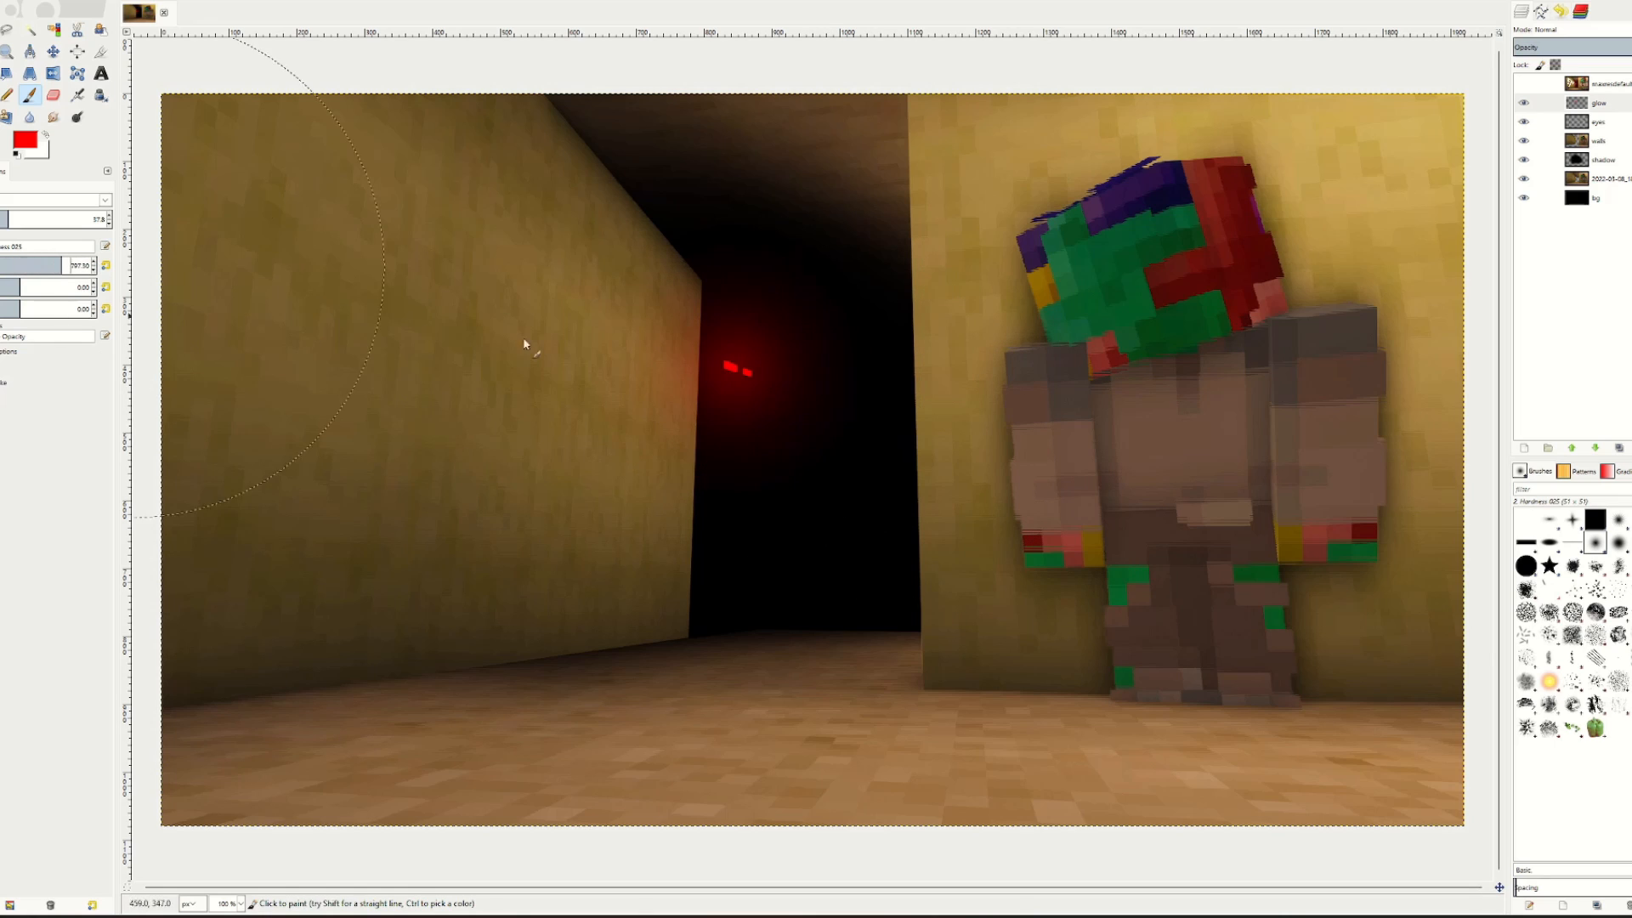
pyautogui.click(742, 373)
pyautogui.scroll(-1, 773, 455)
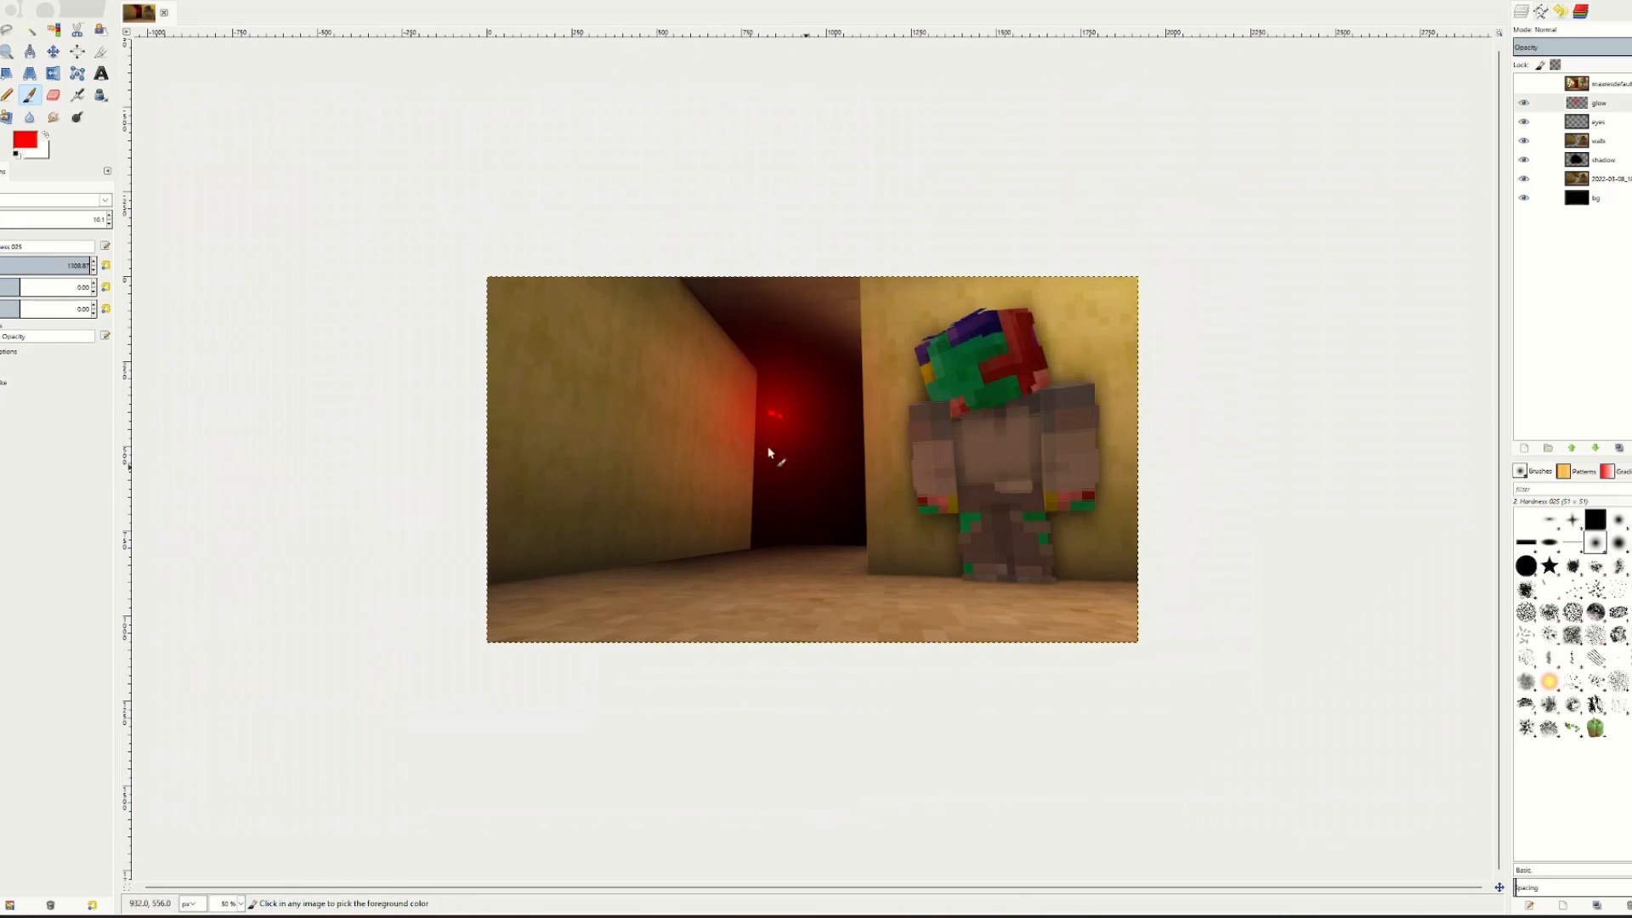
pyautogui.scroll(1, 781, 398)
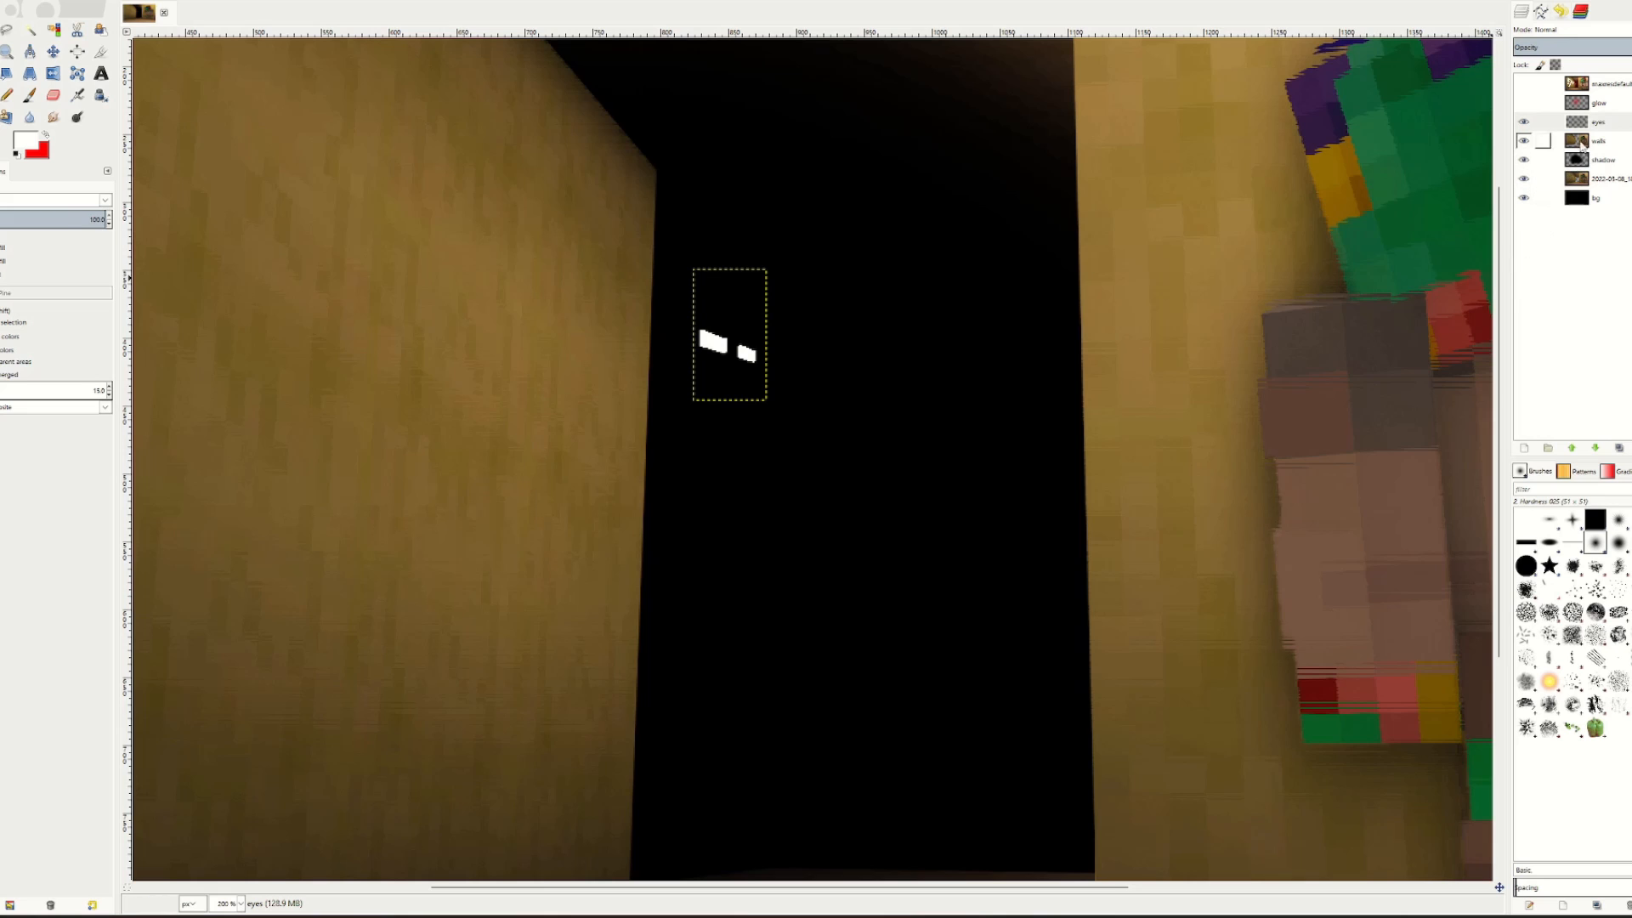
# Make the glow layer visible again over the eyes and swap the colors so red is the foreground color.
pyautogui.click(1525, 105)
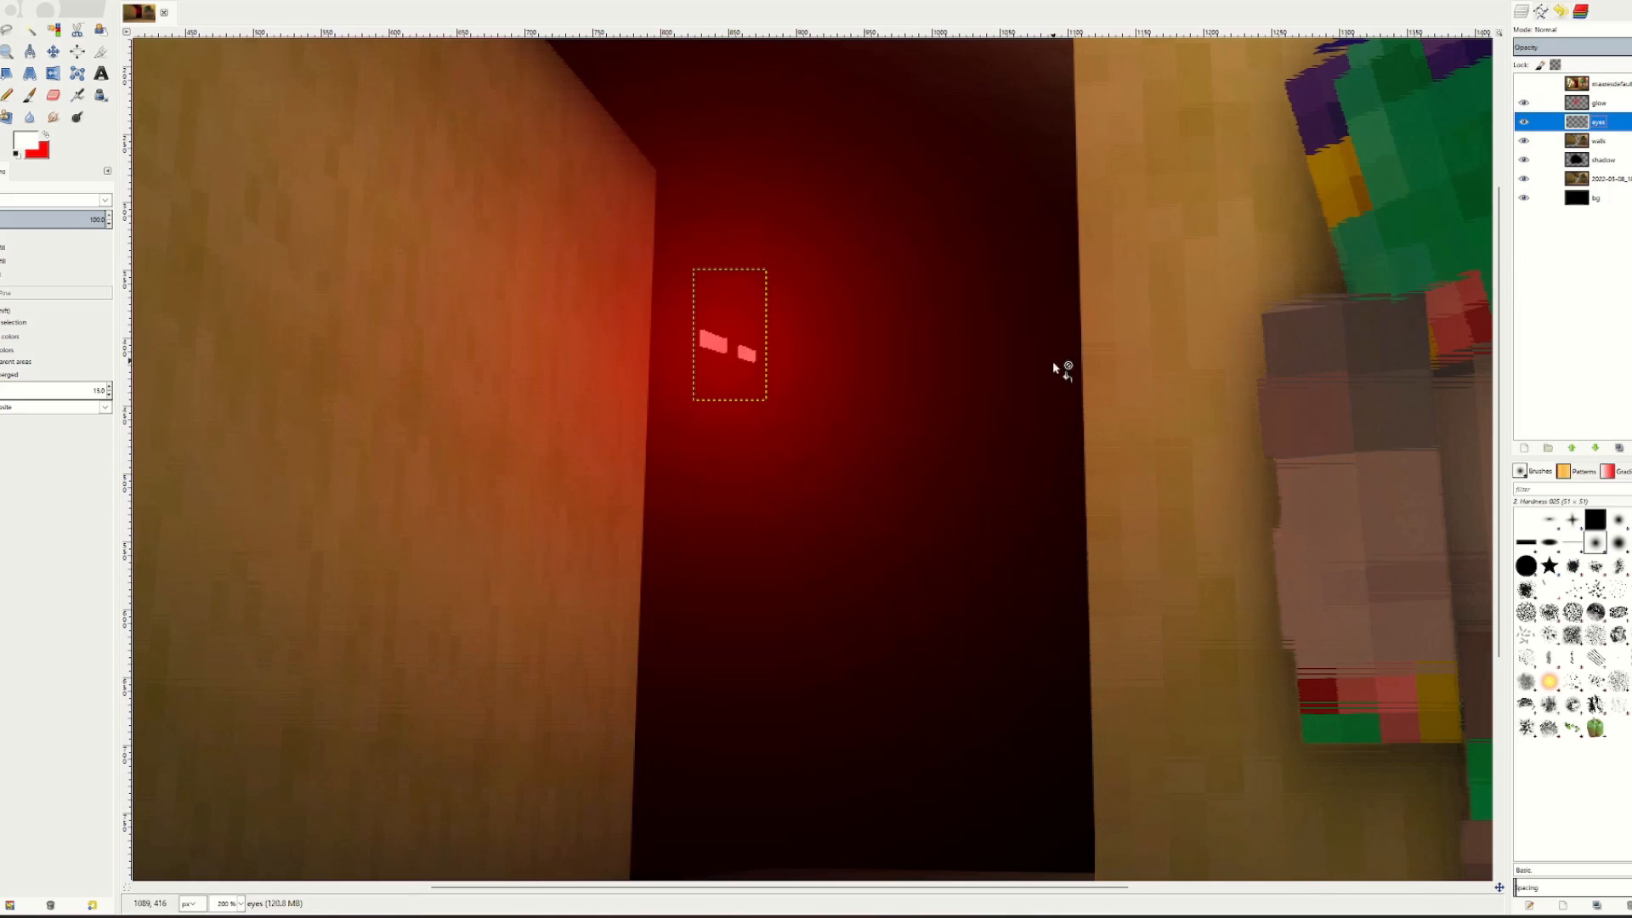
pyautogui.scroll(-2, 1060, 363)
pyautogui.click(1596, 202)
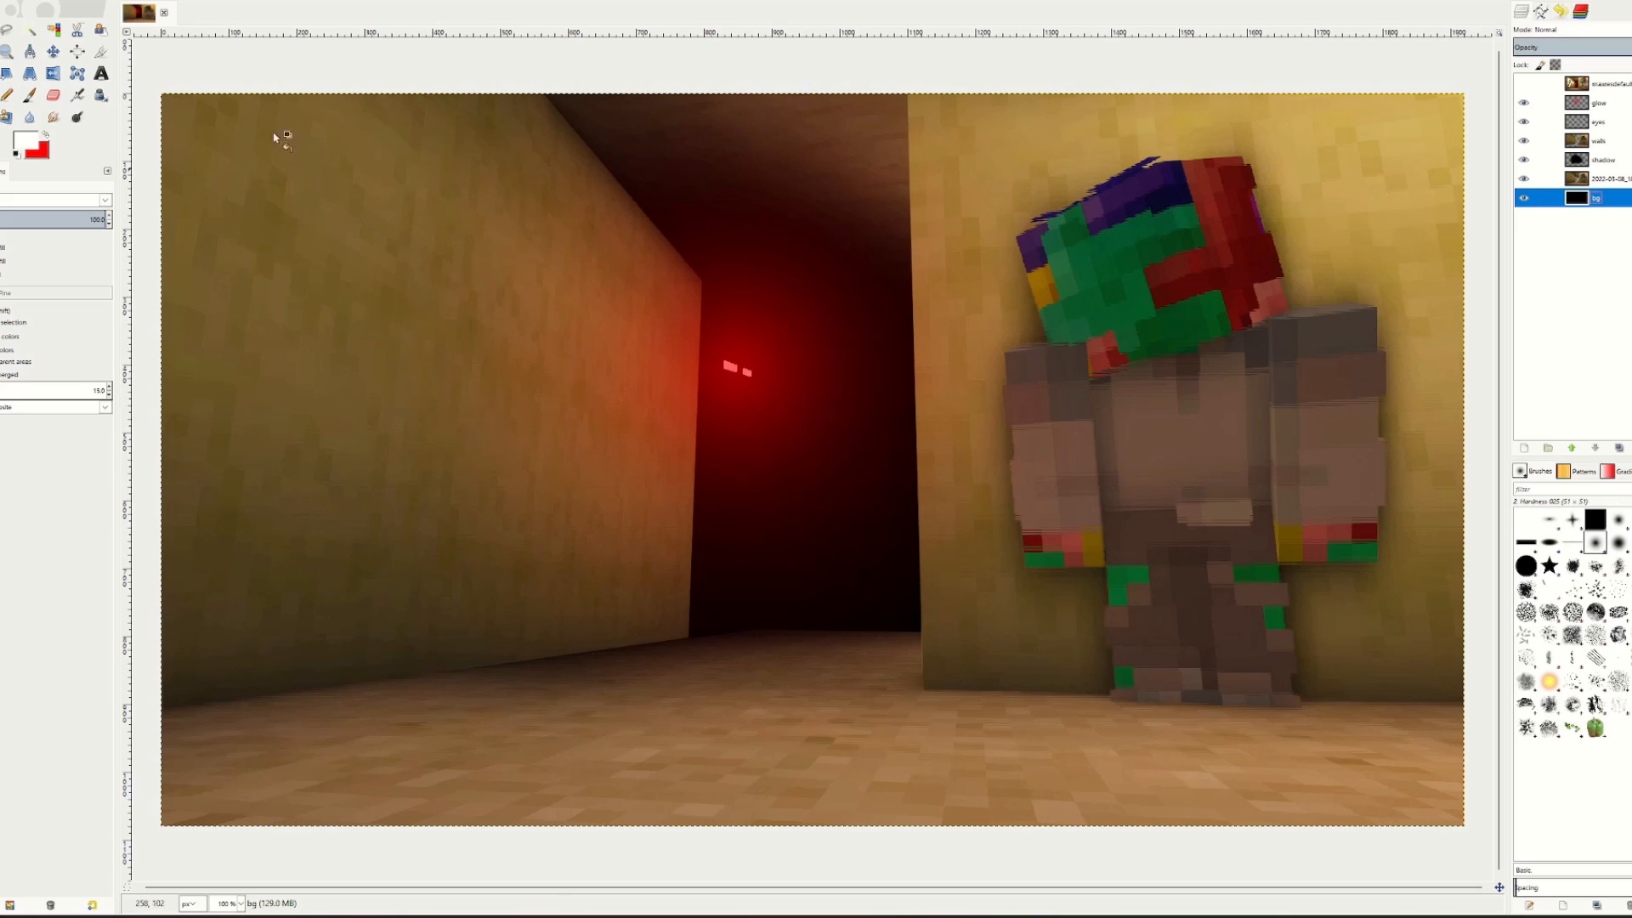
pyautogui.press('p')
pyautogui.press('x')
# Trace the character on the walls layer with Free Select and put the cutout on its own layer named cube.
pyautogui.scroll(-2, 1071, 437)
pyautogui.scroll(2, 1038, 430)
pyautogui.scroll(-1, 1106, 448)
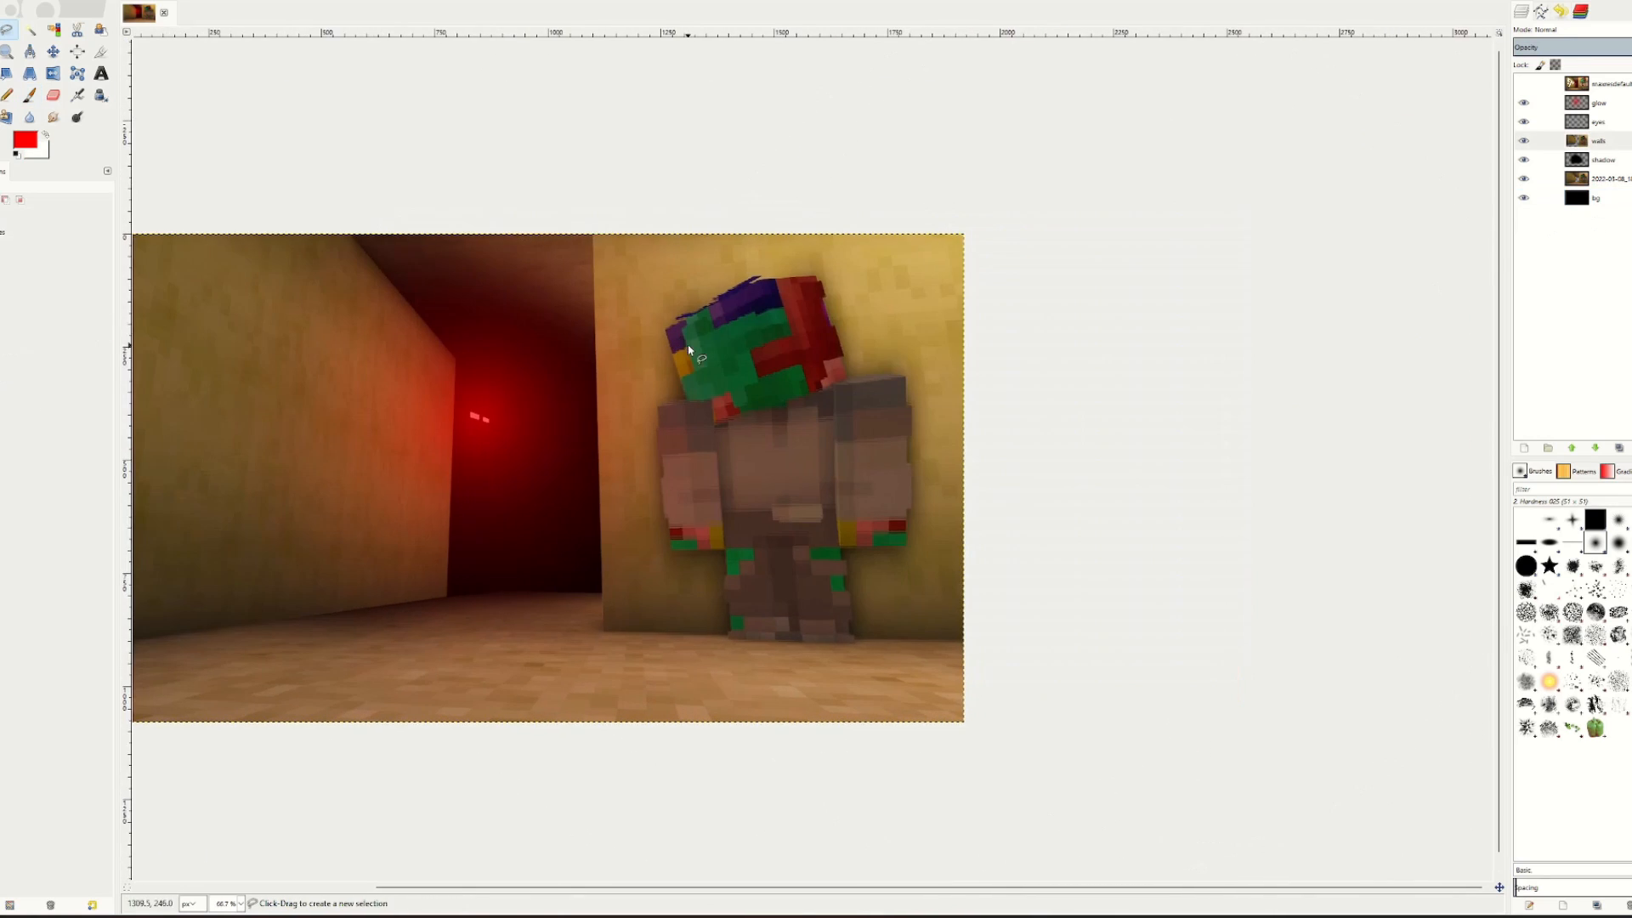
pyautogui.scroll(2, 814, 393)
pyautogui.moveTo(724, 248); pyautogui.dragTo(686, 434)
pyautogui.scroll(2, 781, 317)
pyautogui.click(791, 311)
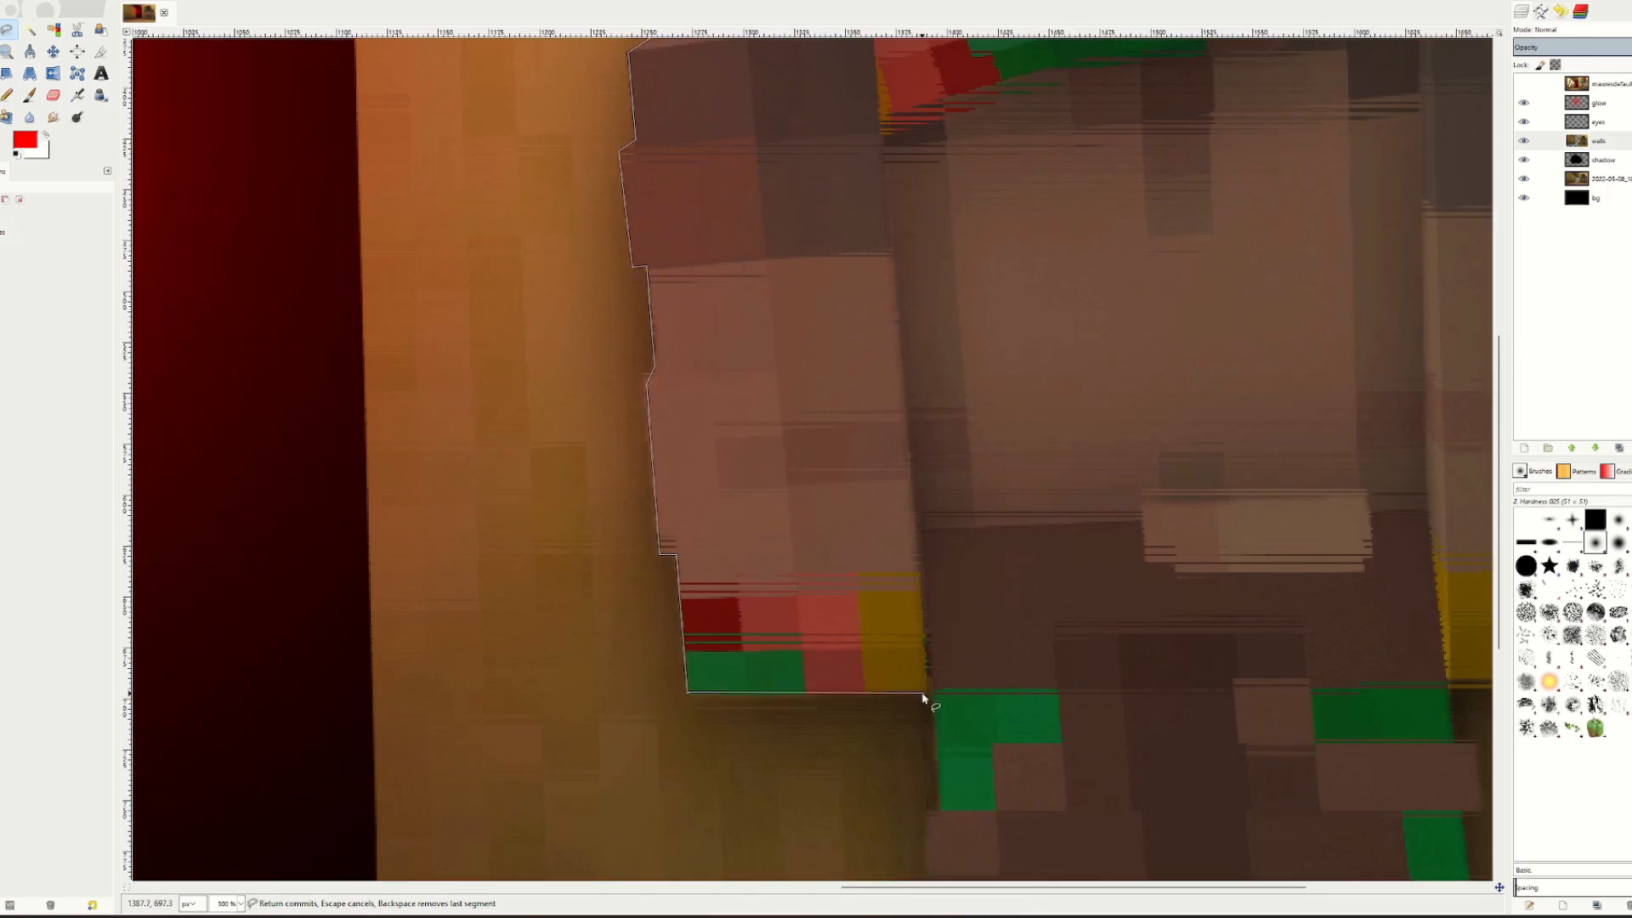
pyautogui.scroll(5, 923, 700)
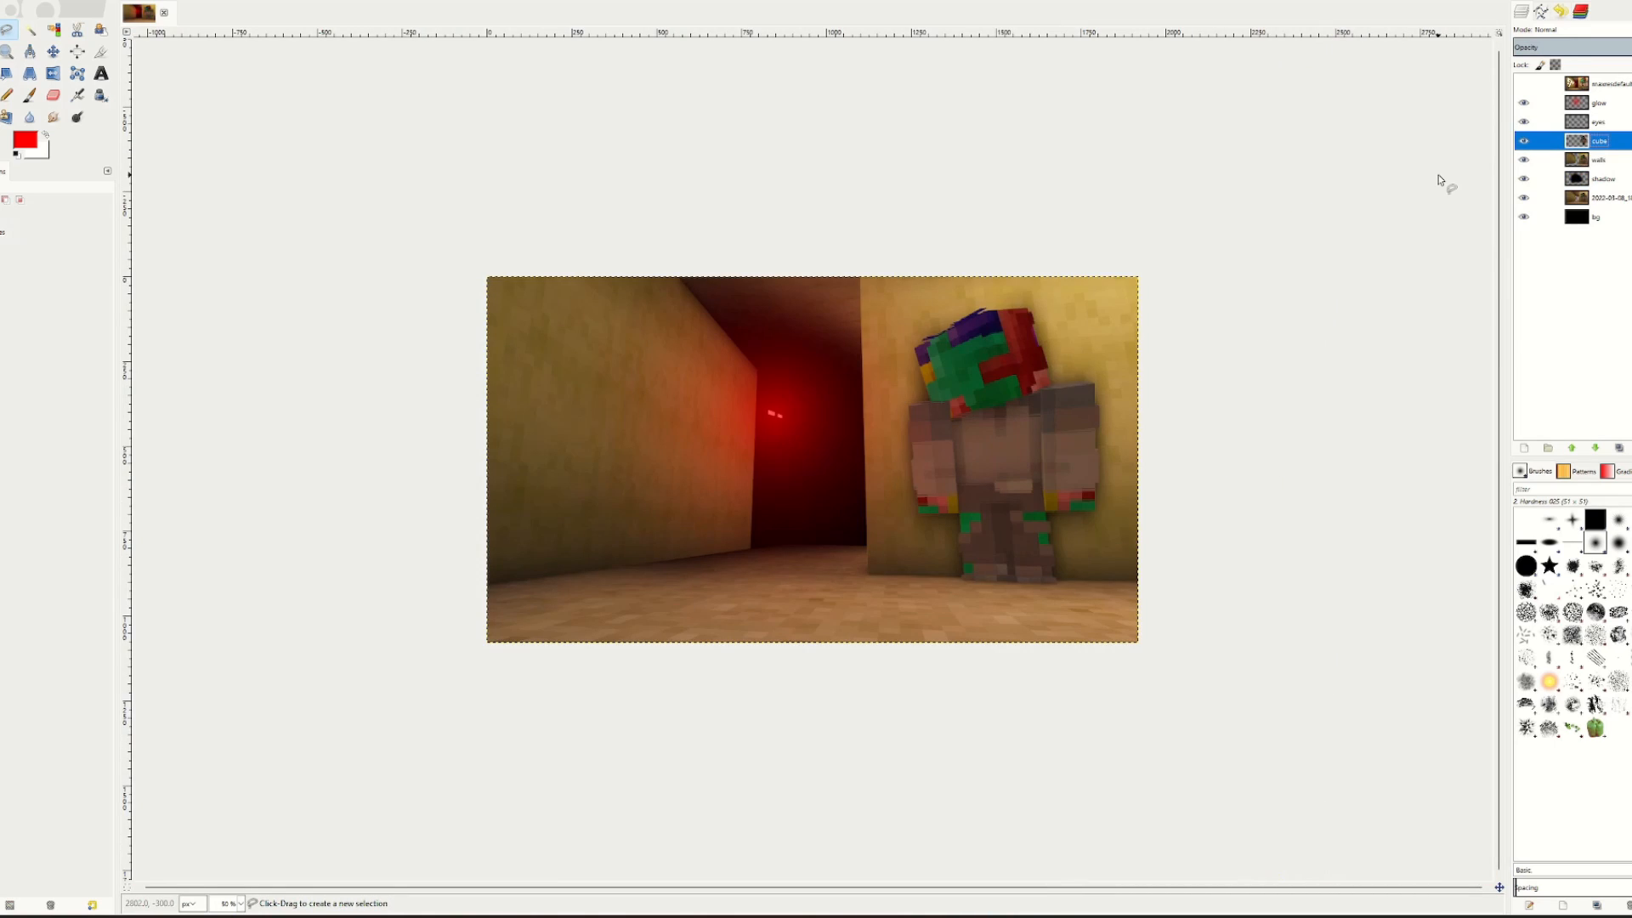
# Add a transparent 1920 × 1080 layer directly above the cube layer and rename it shadow #1.
pyautogui.rightClick(1558, 320)
pyautogui.click(1588, 349)
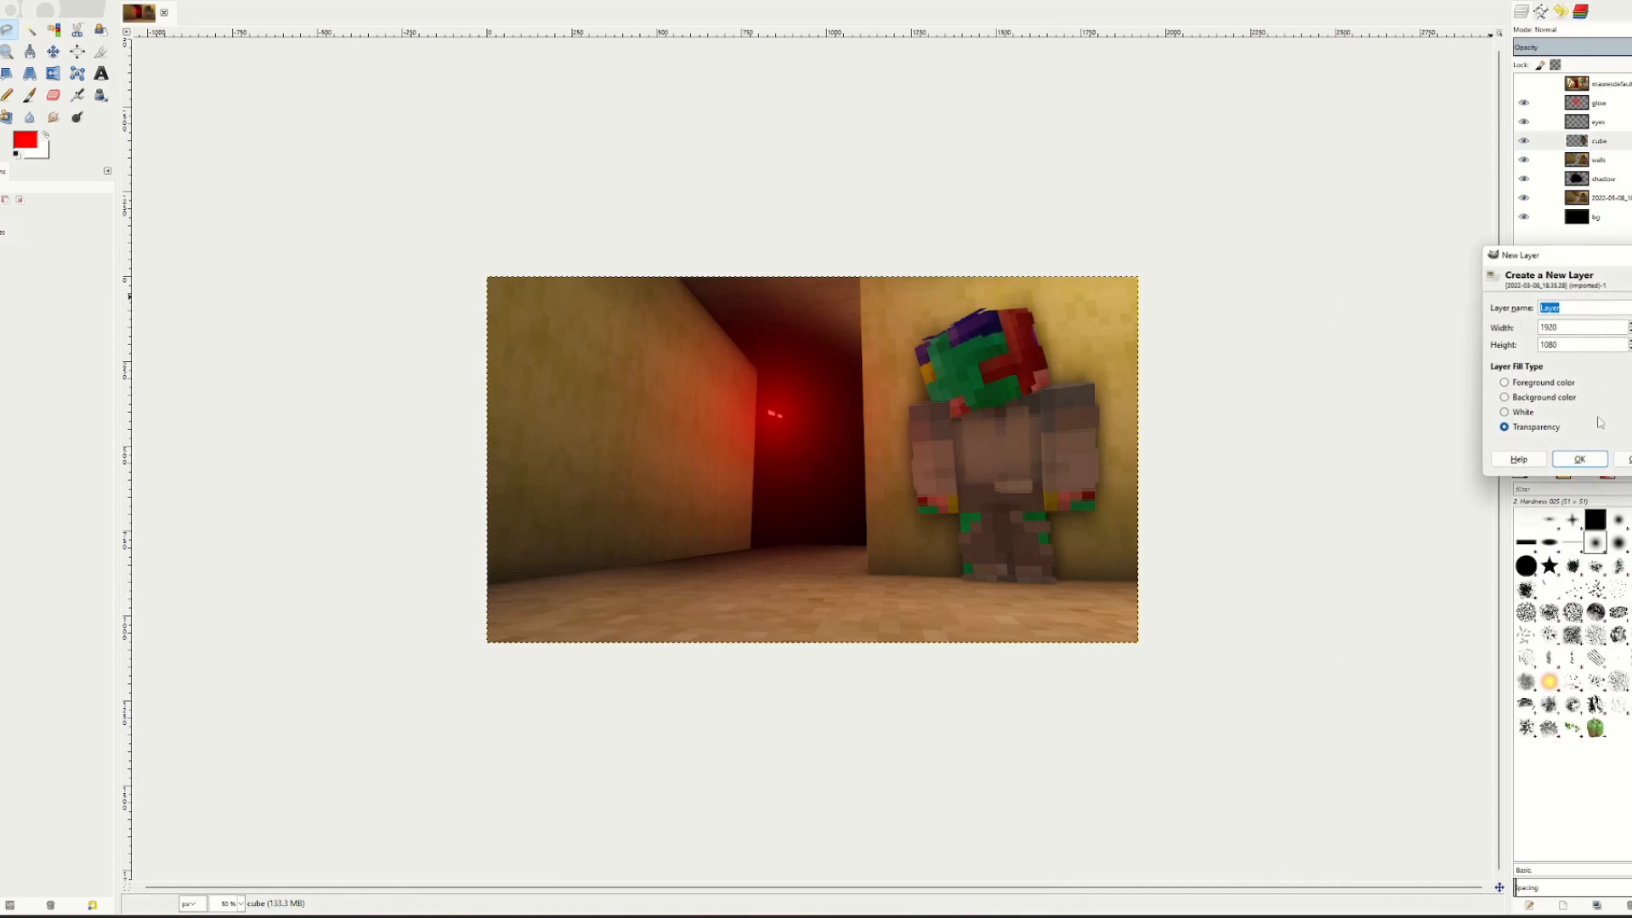
pyautogui.click(1588, 462)
pyautogui.press('h')
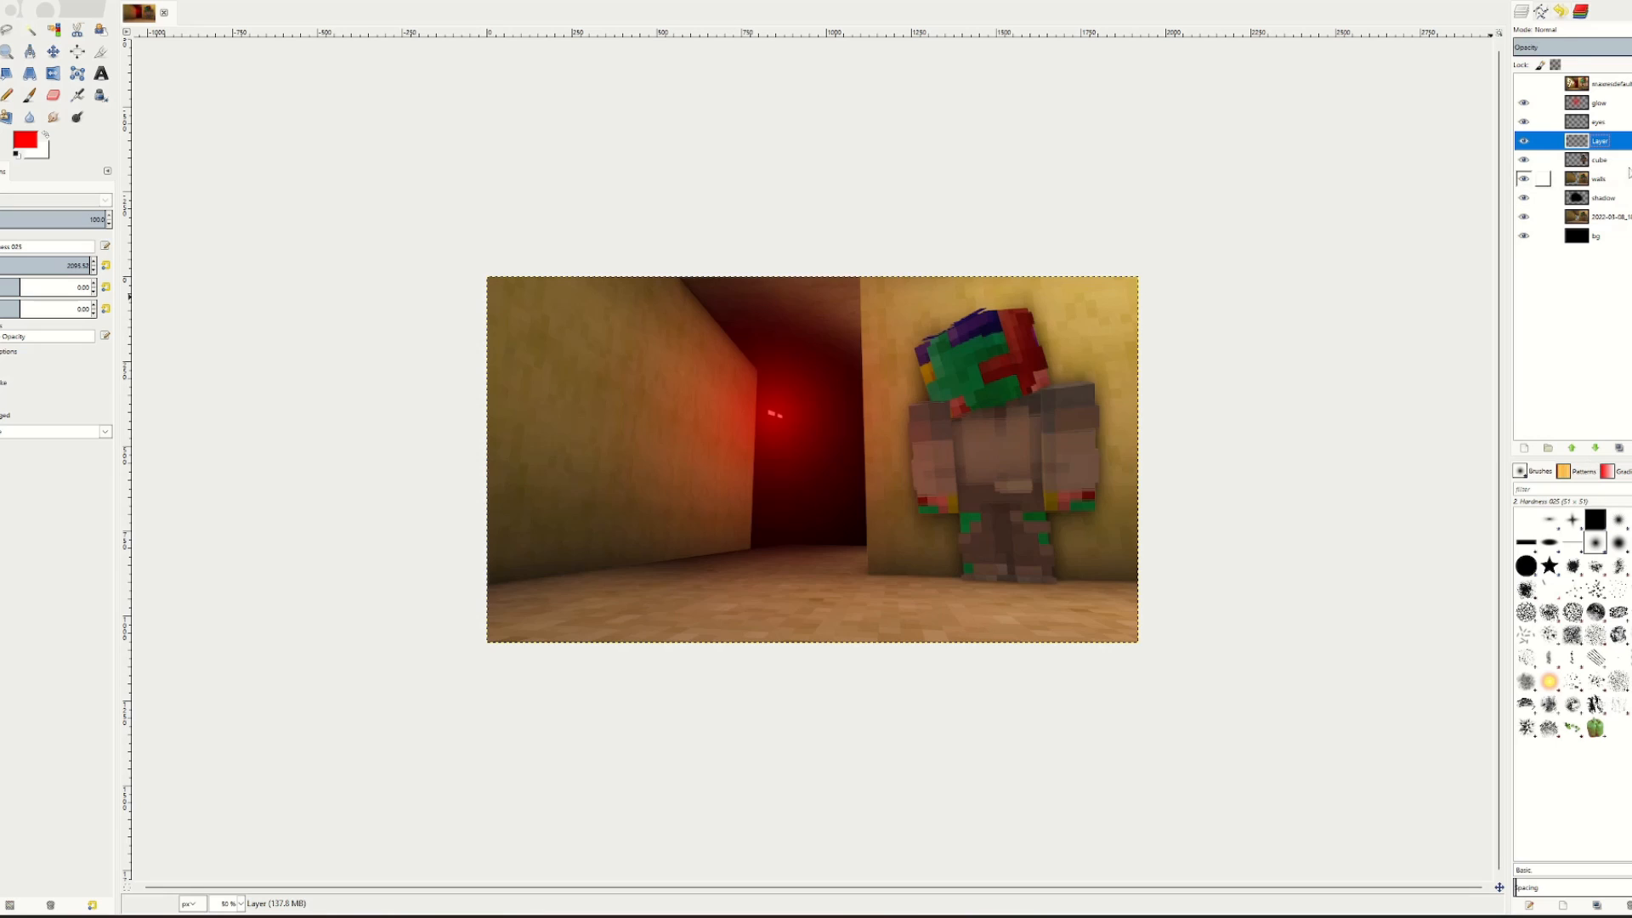
pyautogui.doubleClick(1605, 141)
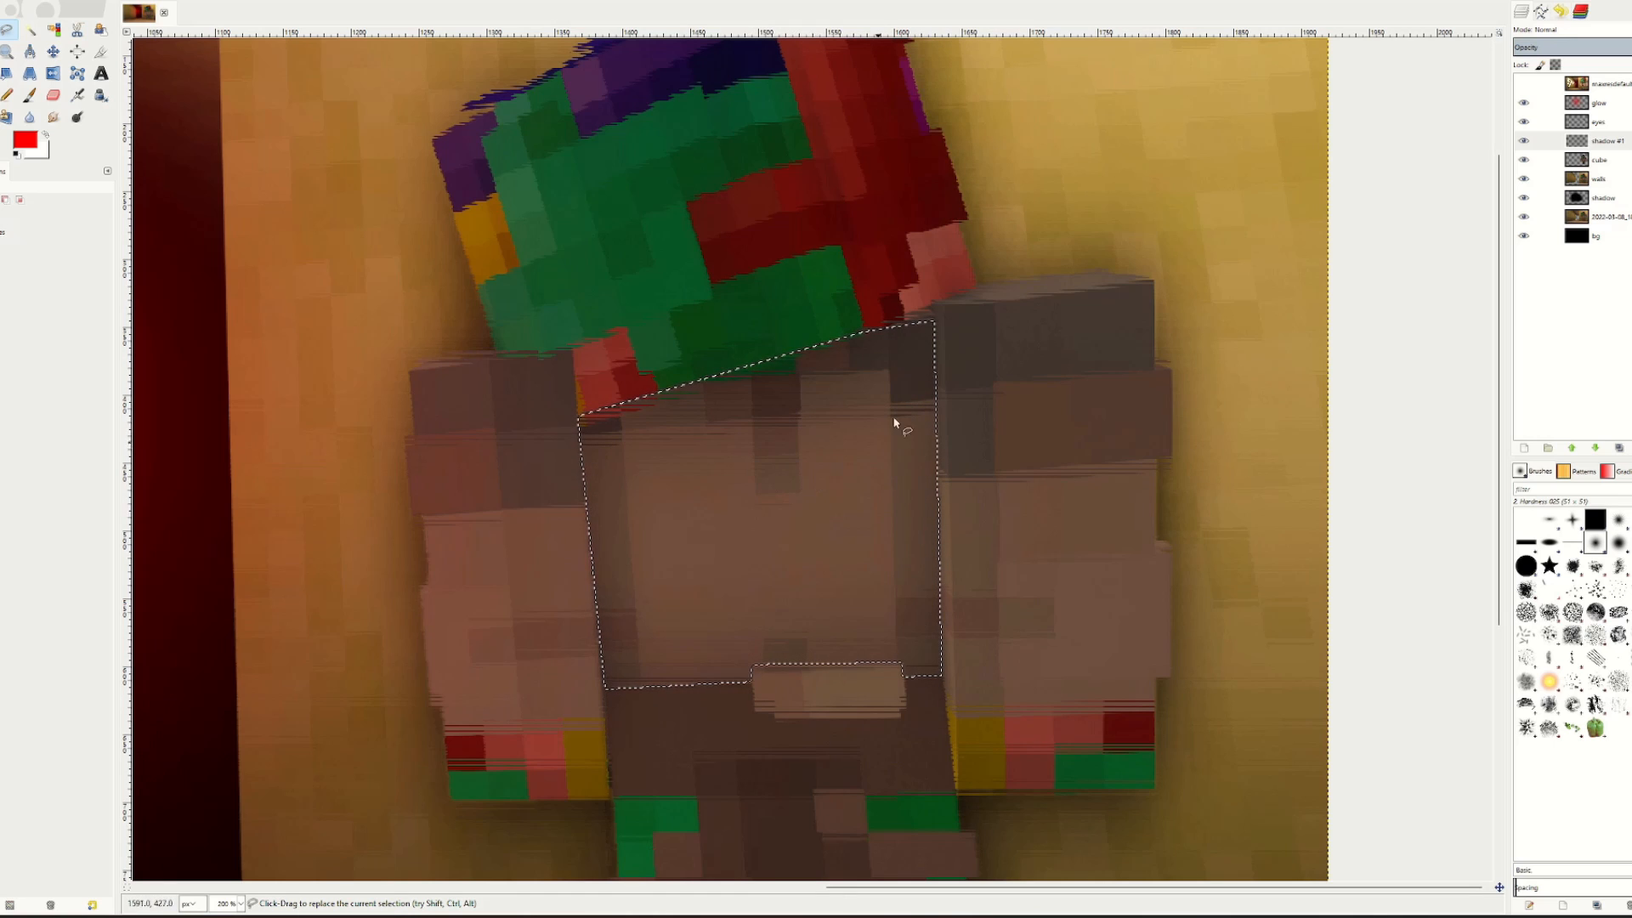
# Paint a soft black shadow beneath the head inside the torso selection with a smaller low-opacity Paintbrush, and clear the selection.
pyautogui.click(30, 96)
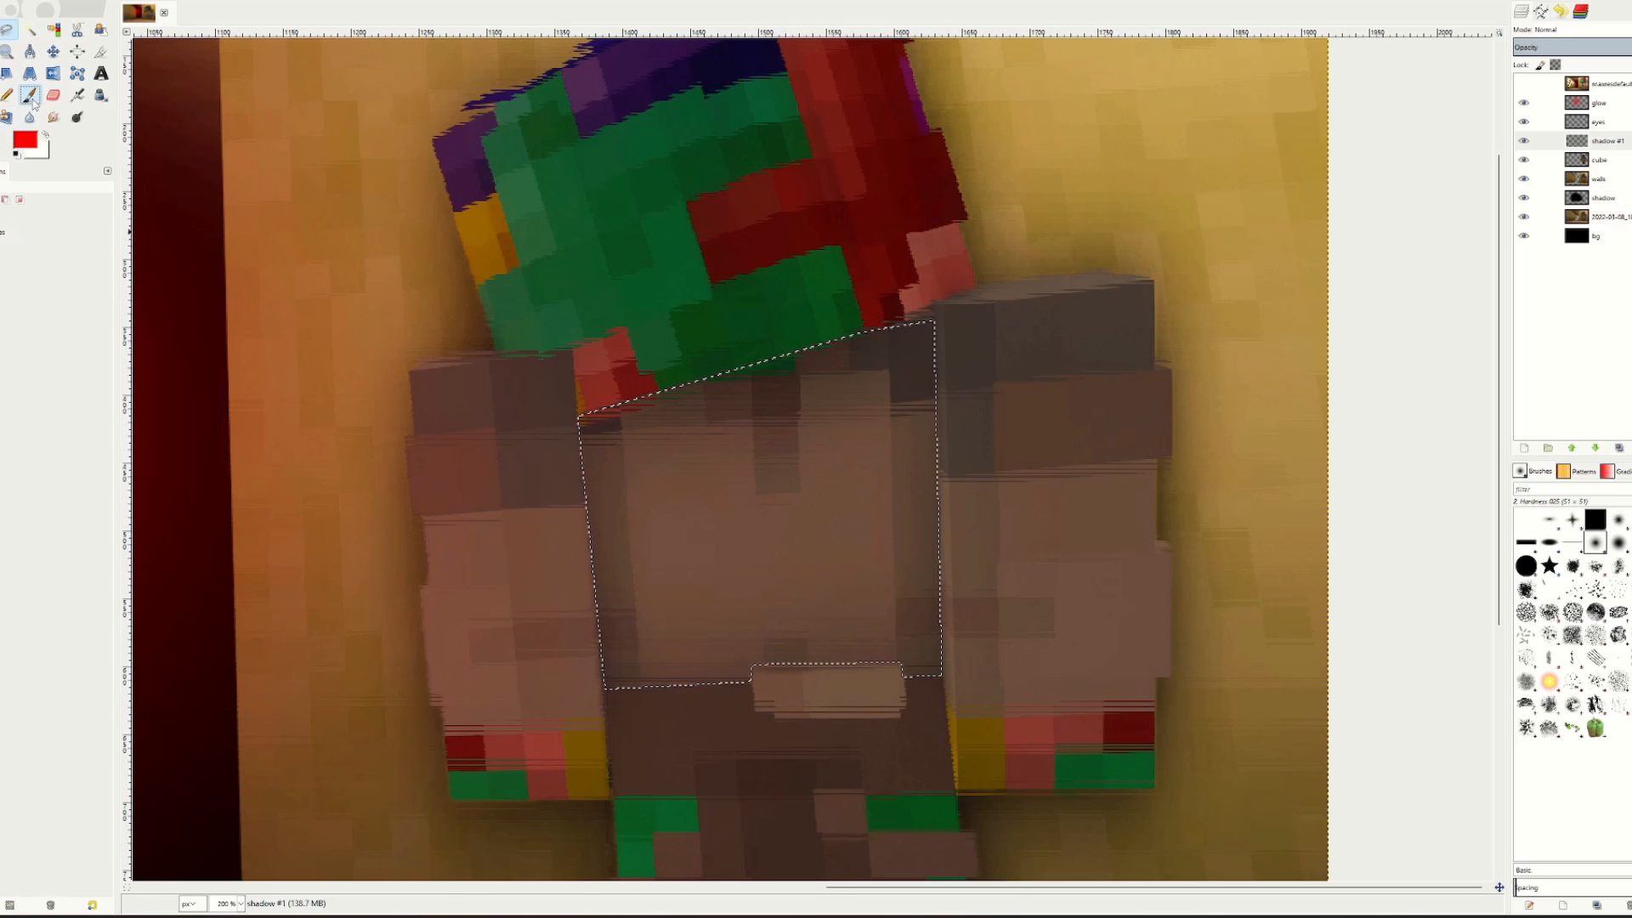
pyautogui.click(25, 140)
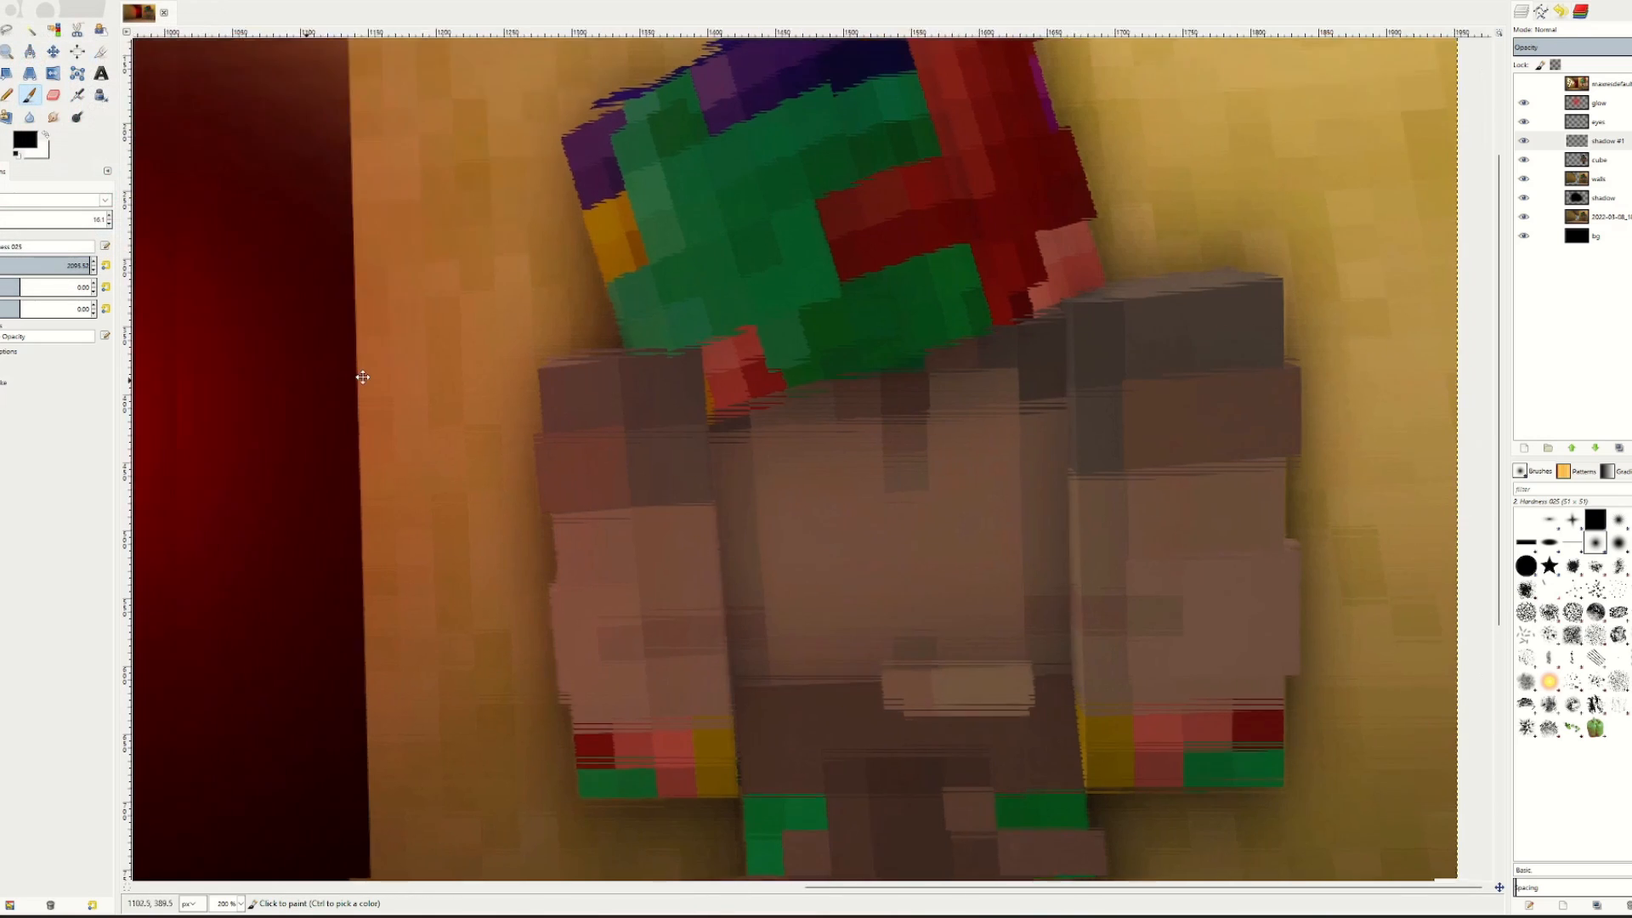
pyautogui.moveTo(362, 377); pyautogui.dragTo(713, 349)
pyautogui.scroll(-1, 481, 350)
pyautogui.scroll(1, 473, 421)
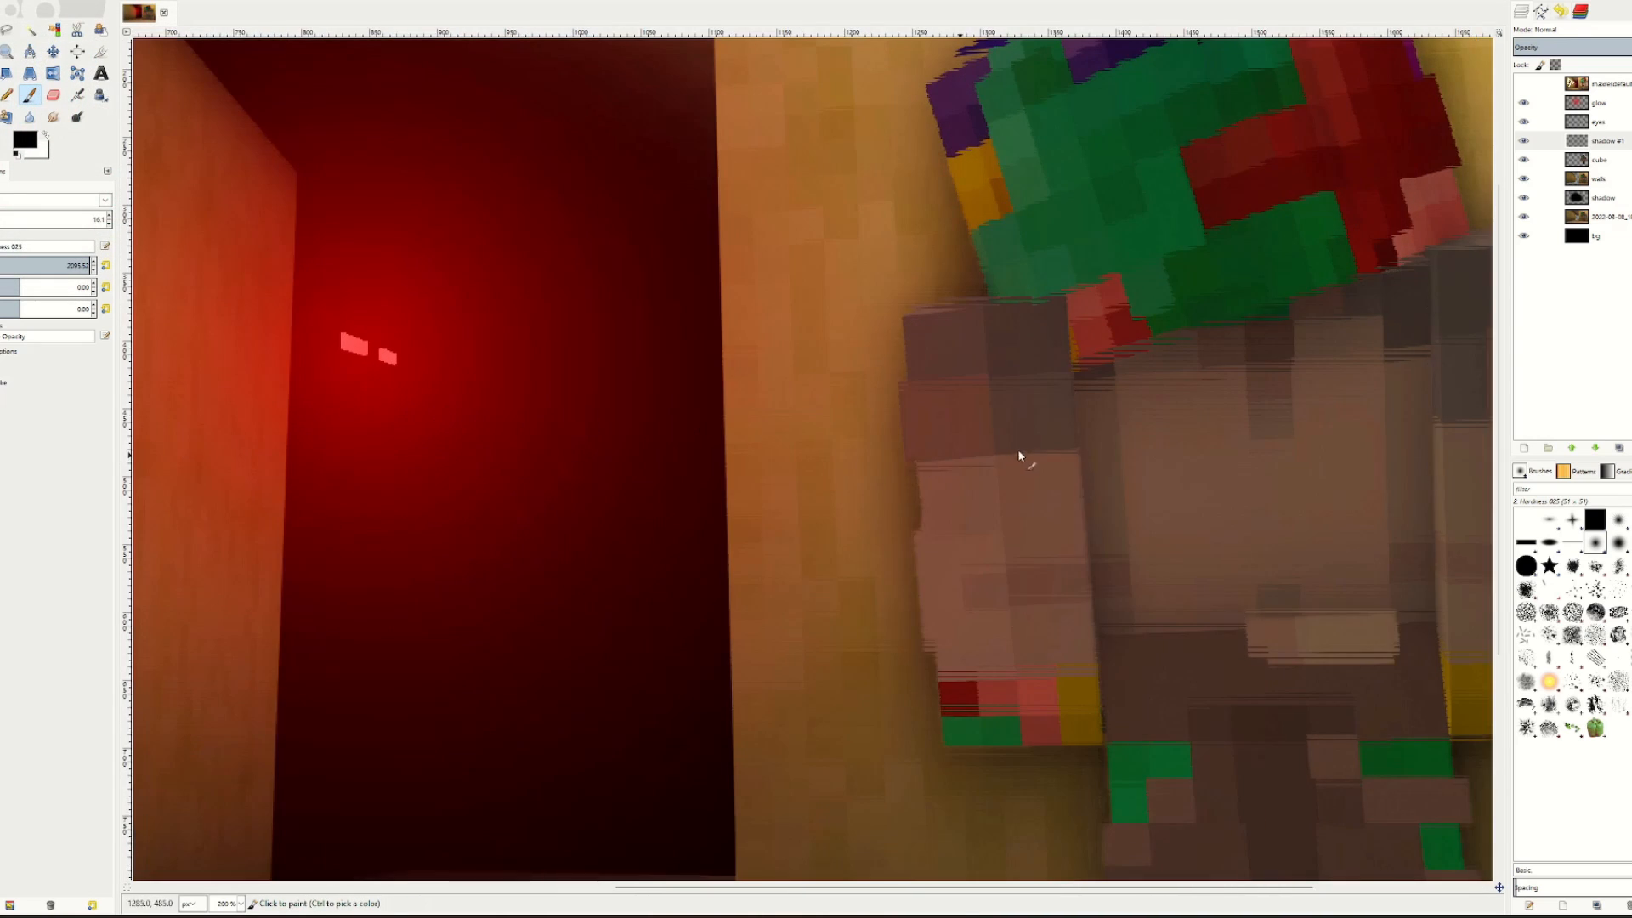
pyautogui.moveTo(1179, 422); pyautogui.dragTo(677, 444)
pyautogui.click(54, 265)
pyautogui.click(28, 265)
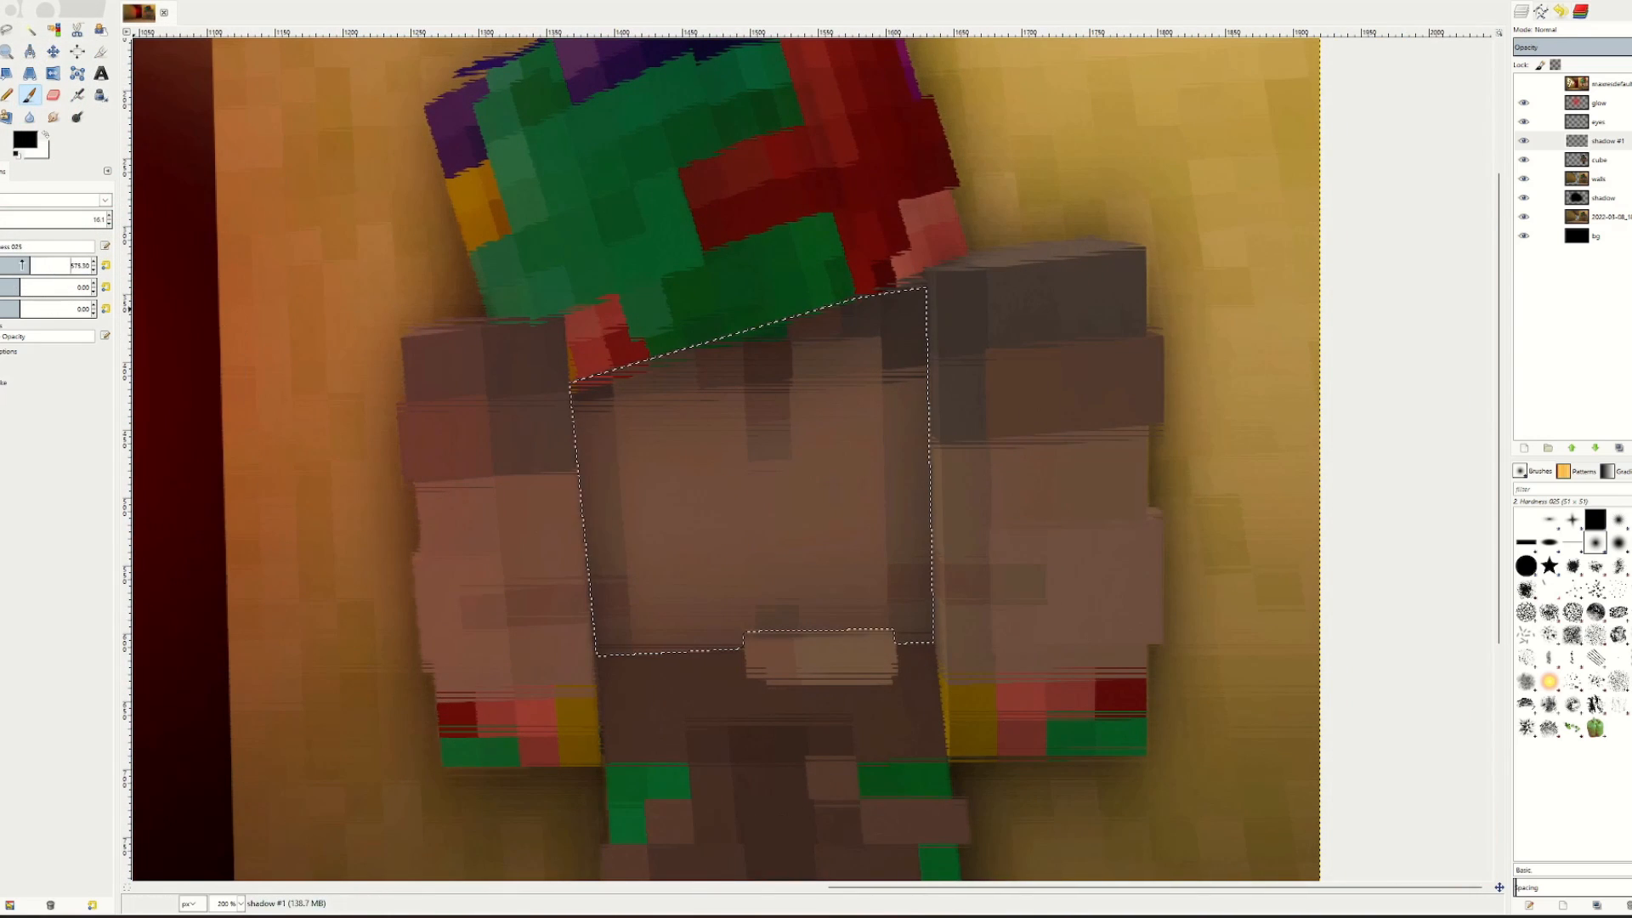
pyautogui.click(1616, 145)
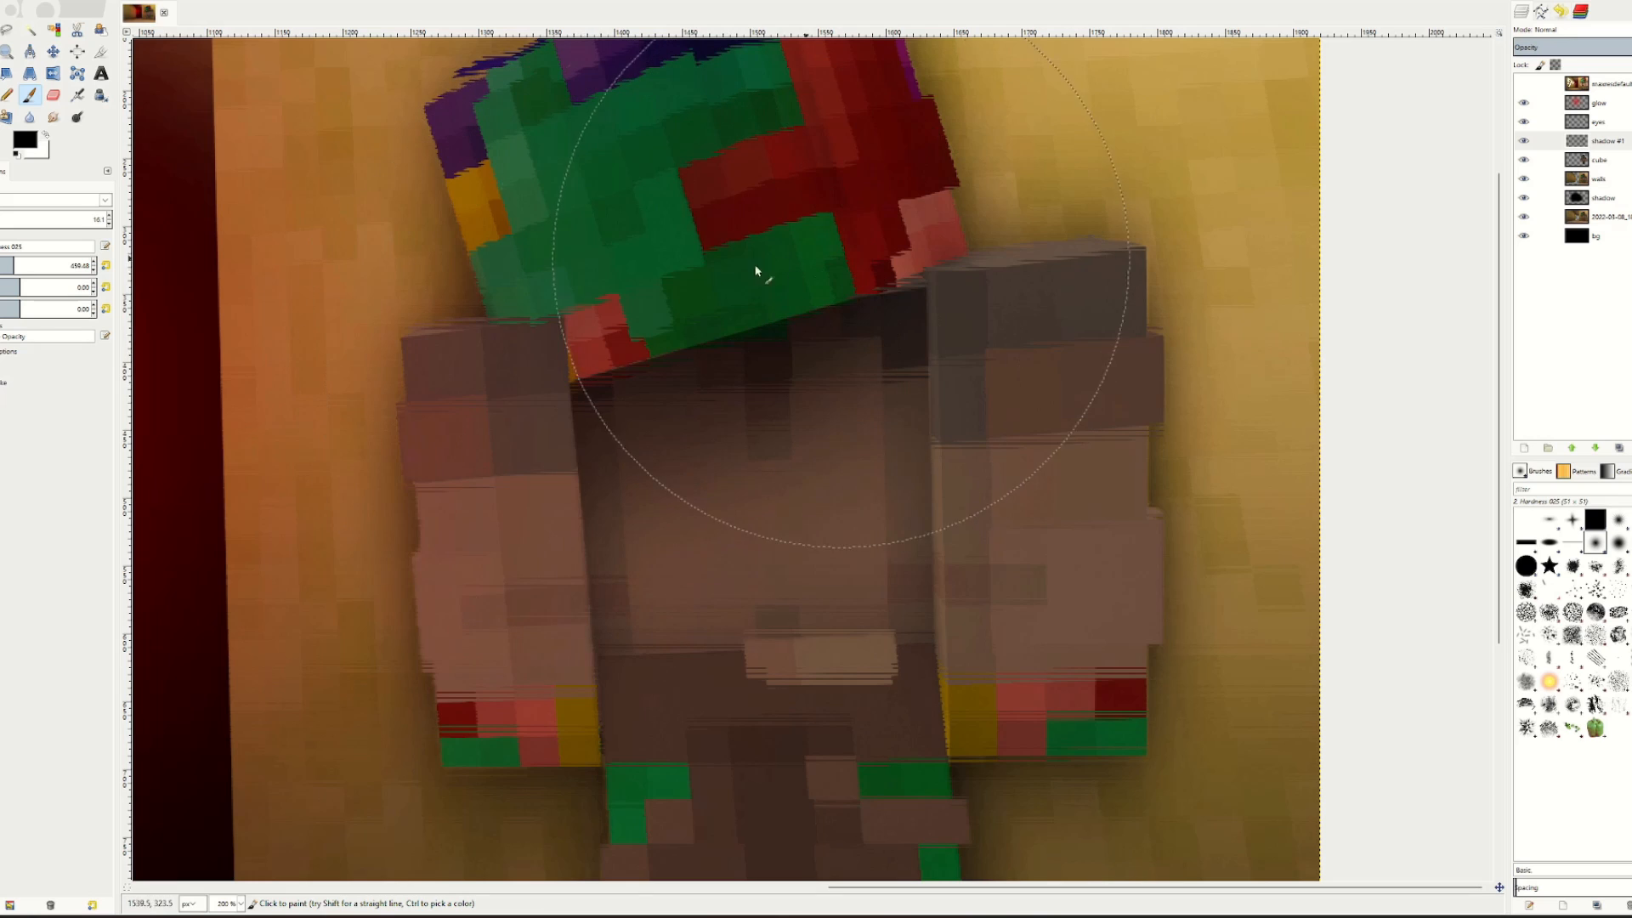
pyautogui.rightClick(607, 437)
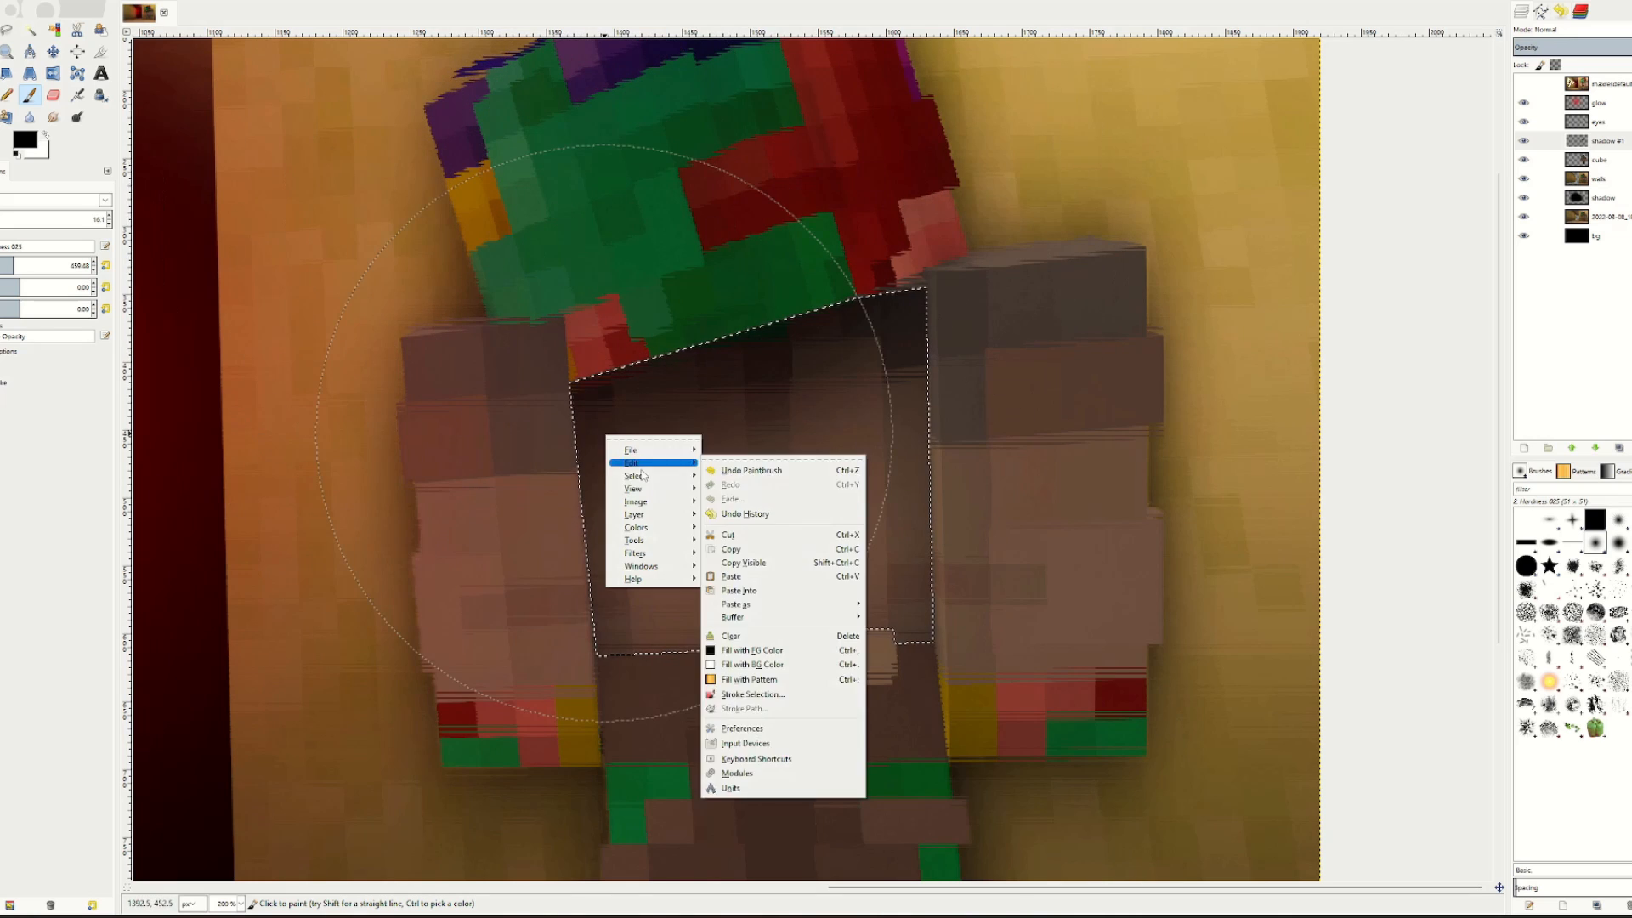
pyautogui.moveTo(644, 476)
pyautogui.click(737, 499)
pyautogui.scroll(-1, 546, 333)
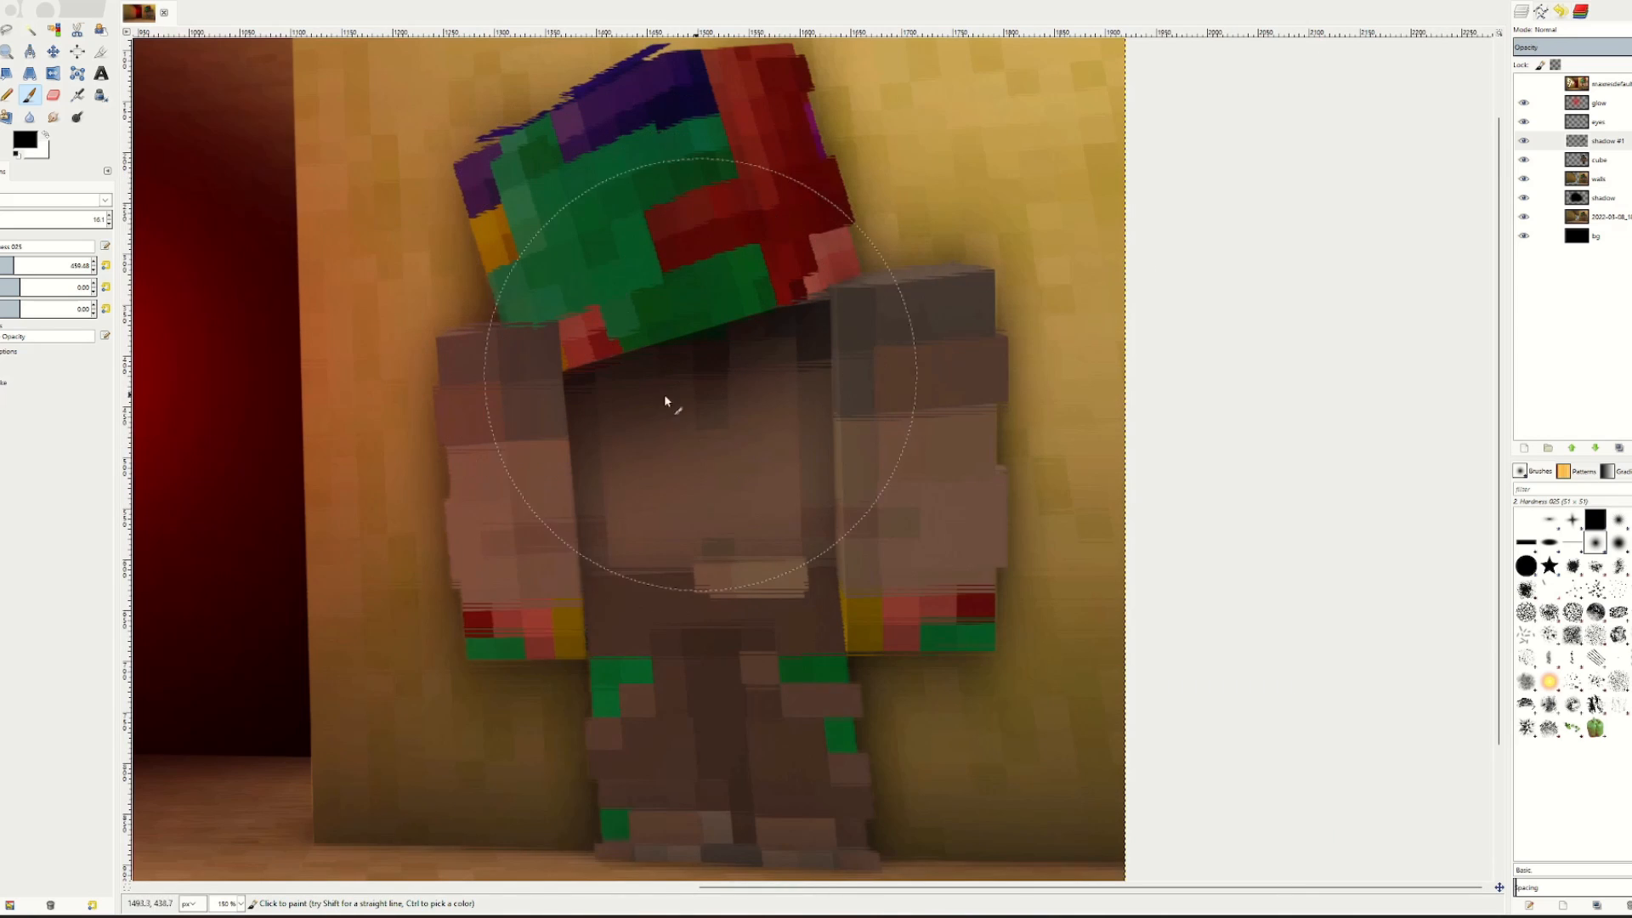
# Trace the top face of the character's right-hand shoulder with Free Select, paint soft black shadow beside the head there, and clear the selection.
pyautogui.press('f')
pyautogui.scroll(2, 761, 425)
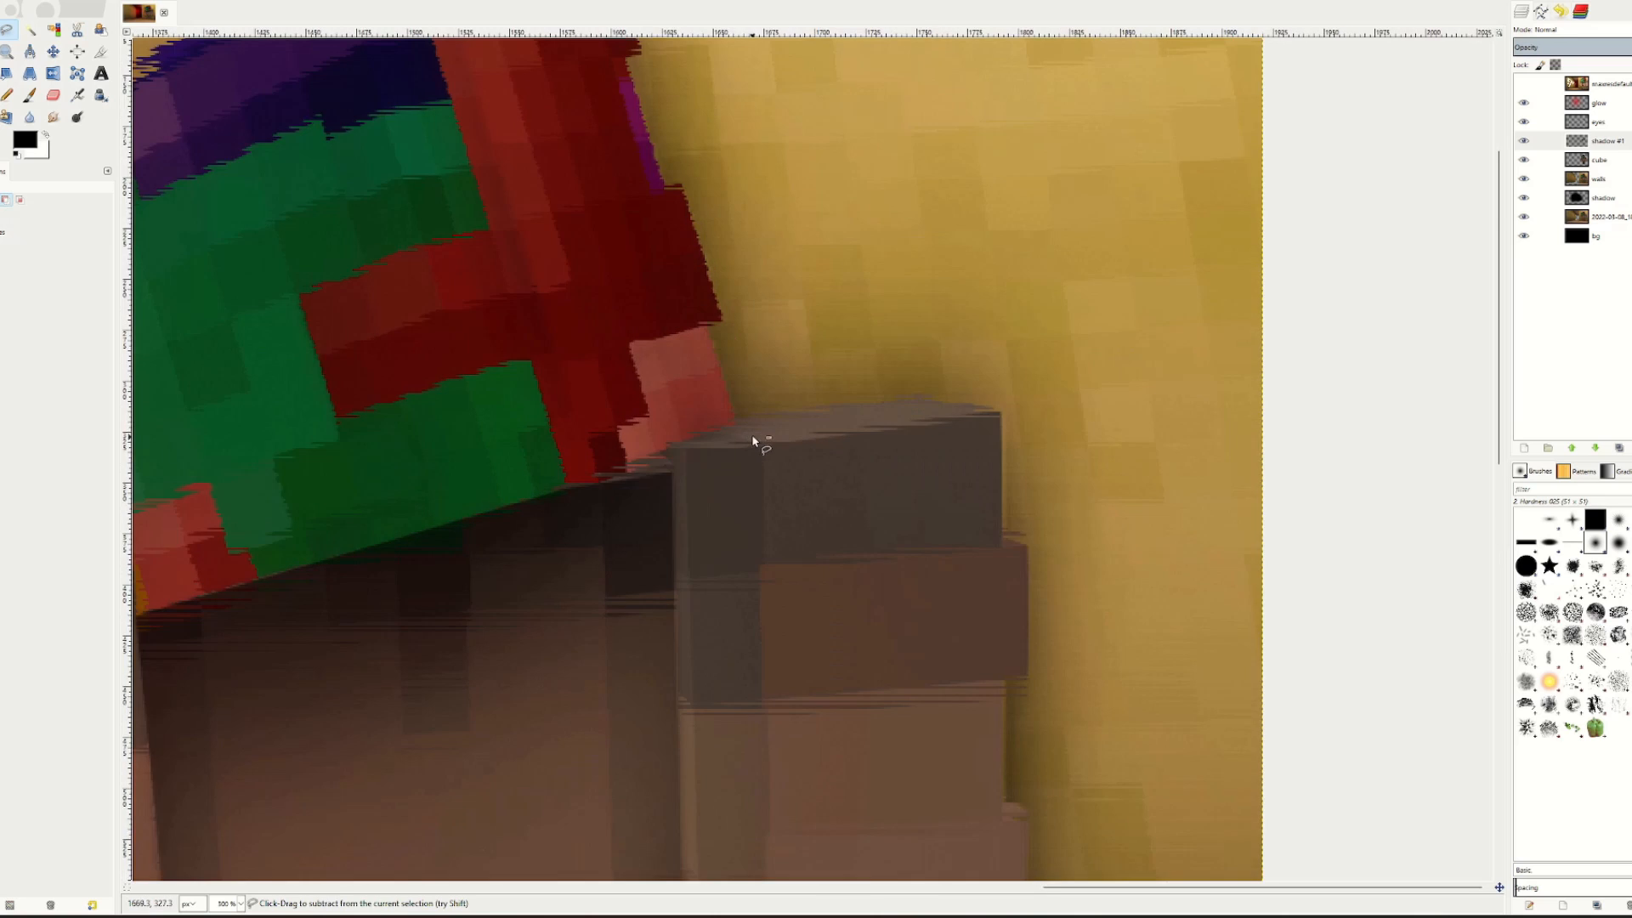
pyautogui.scroll(2, 753, 441)
pyautogui.click(722, 413)
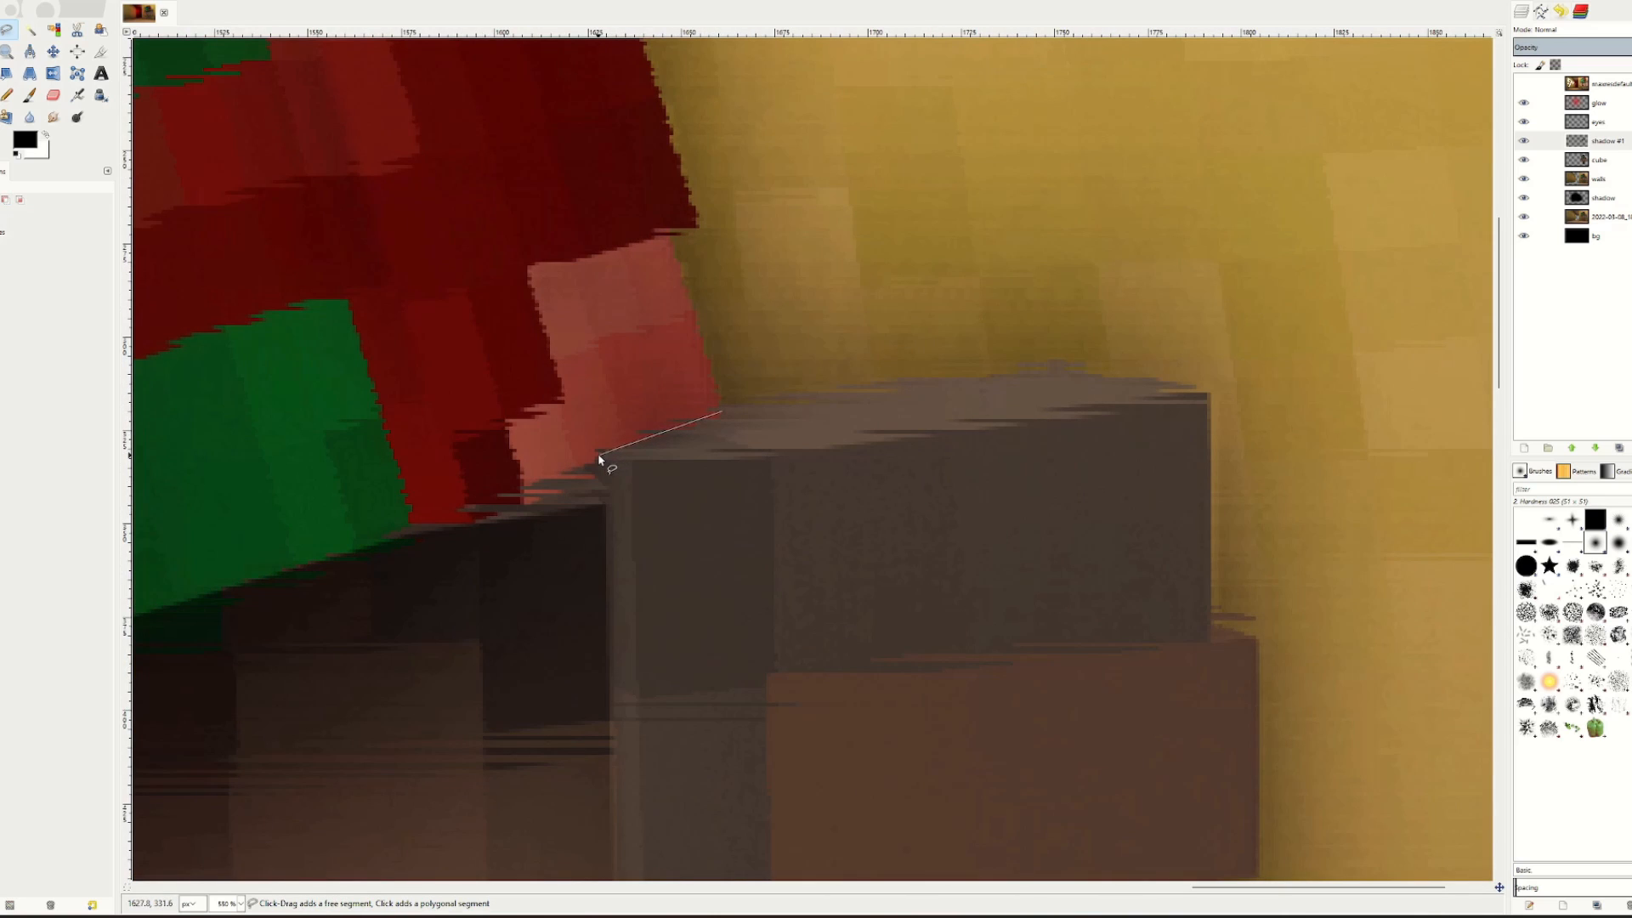
pyautogui.click(631, 460)
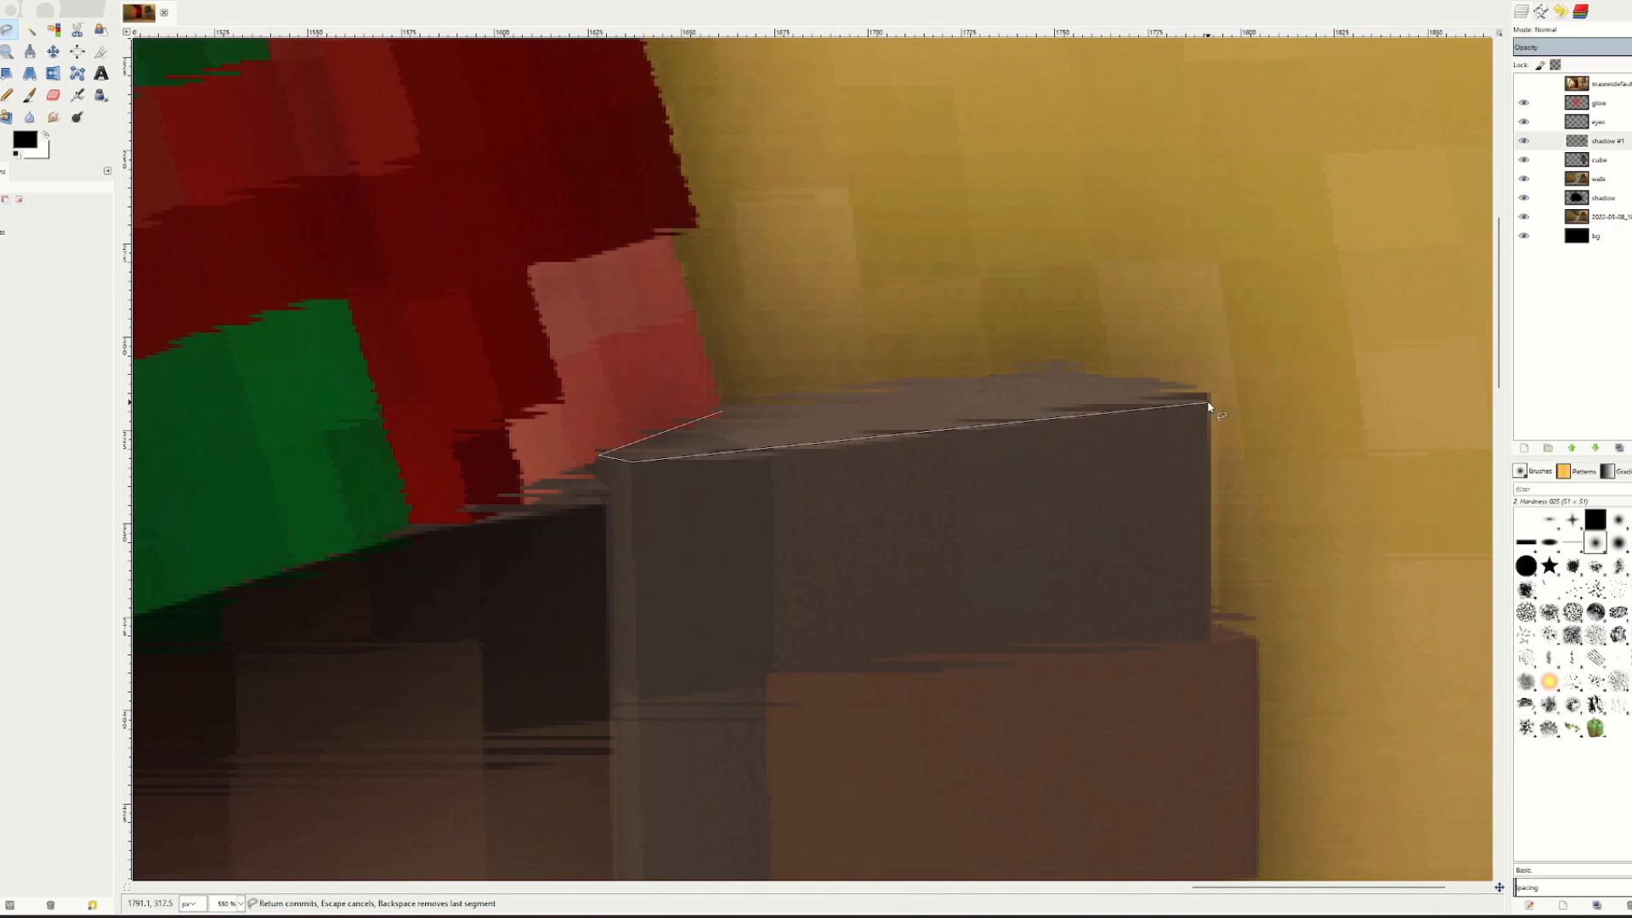
pyautogui.press('p')
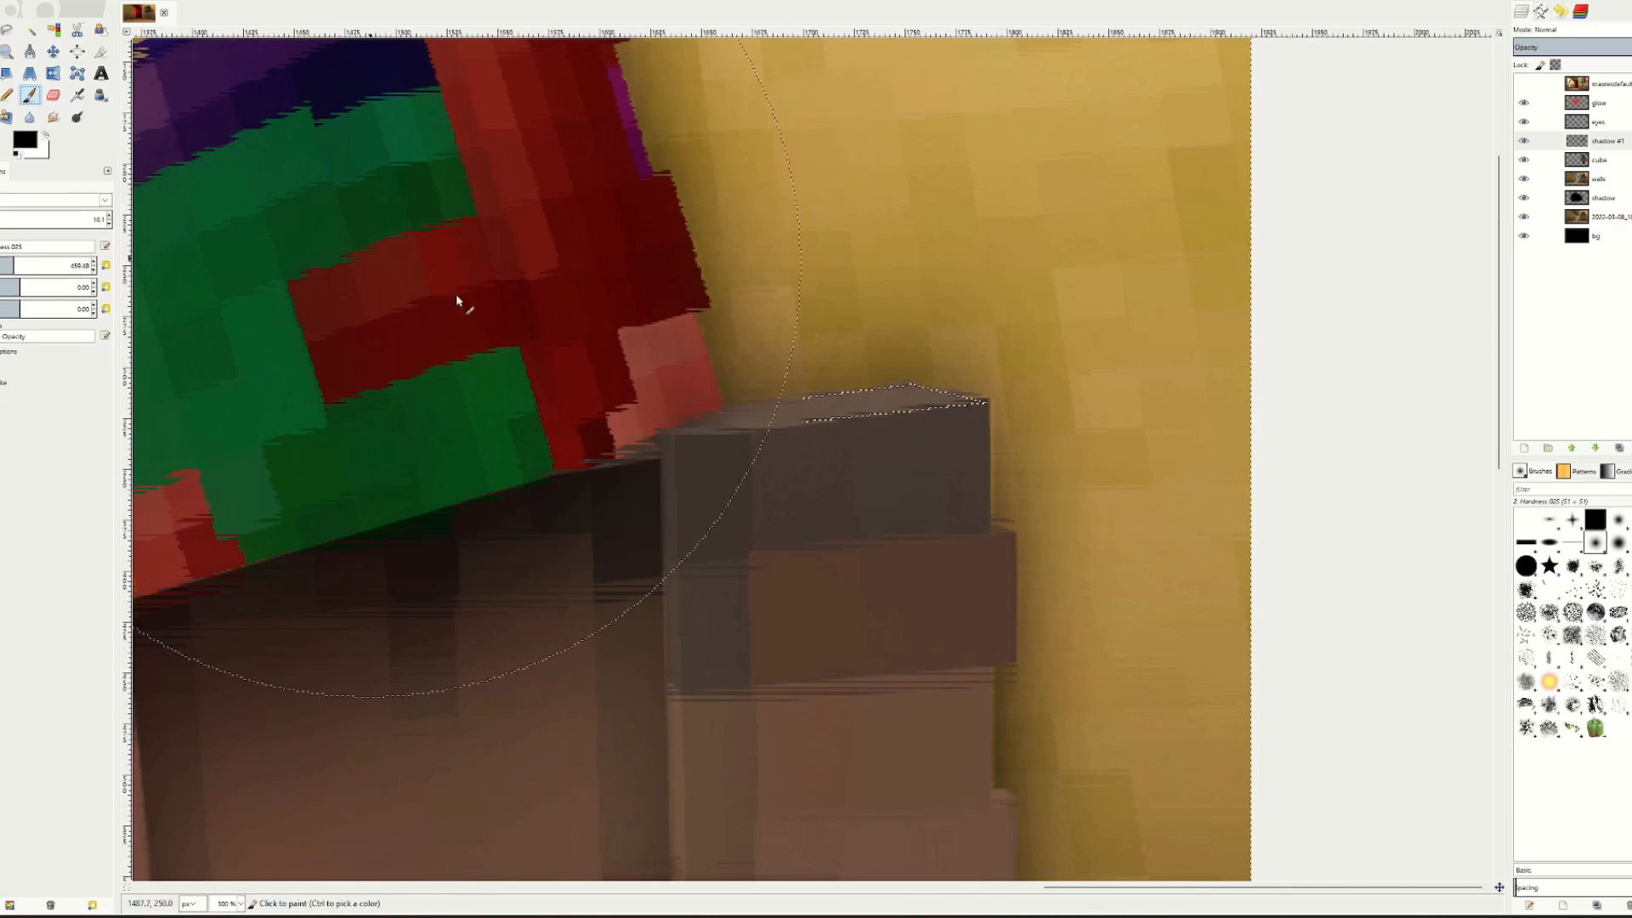
pyautogui.scroll(-4, 456, 293)
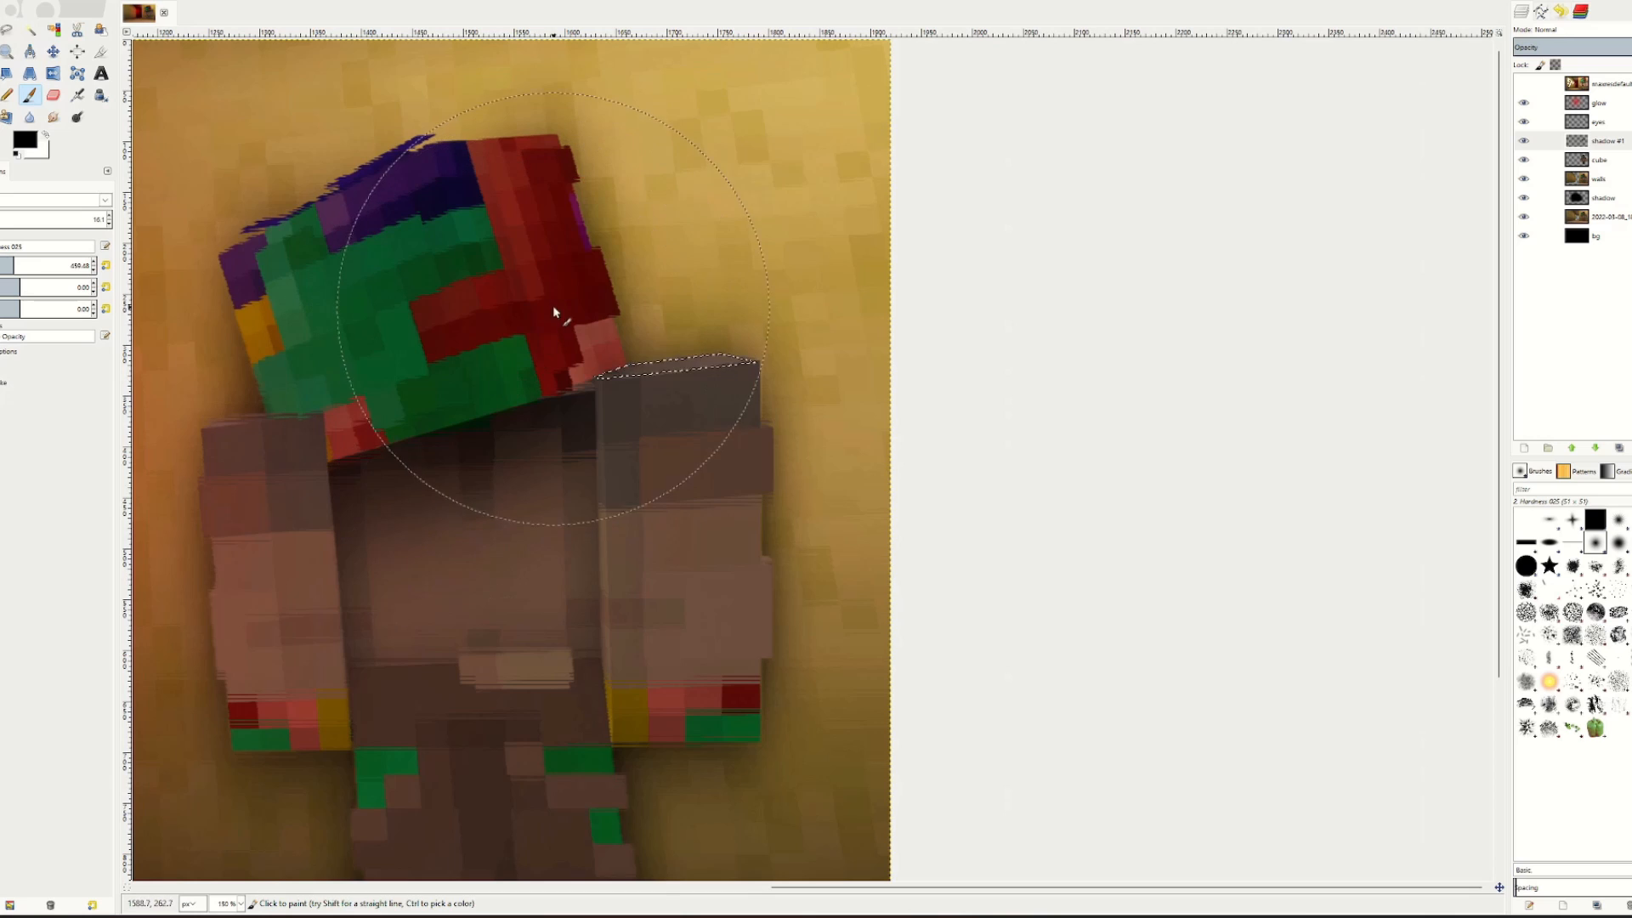
pyautogui.rightClick(466, 422)
pyautogui.moveTo(500, 463)
pyautogui.click(614, 488)
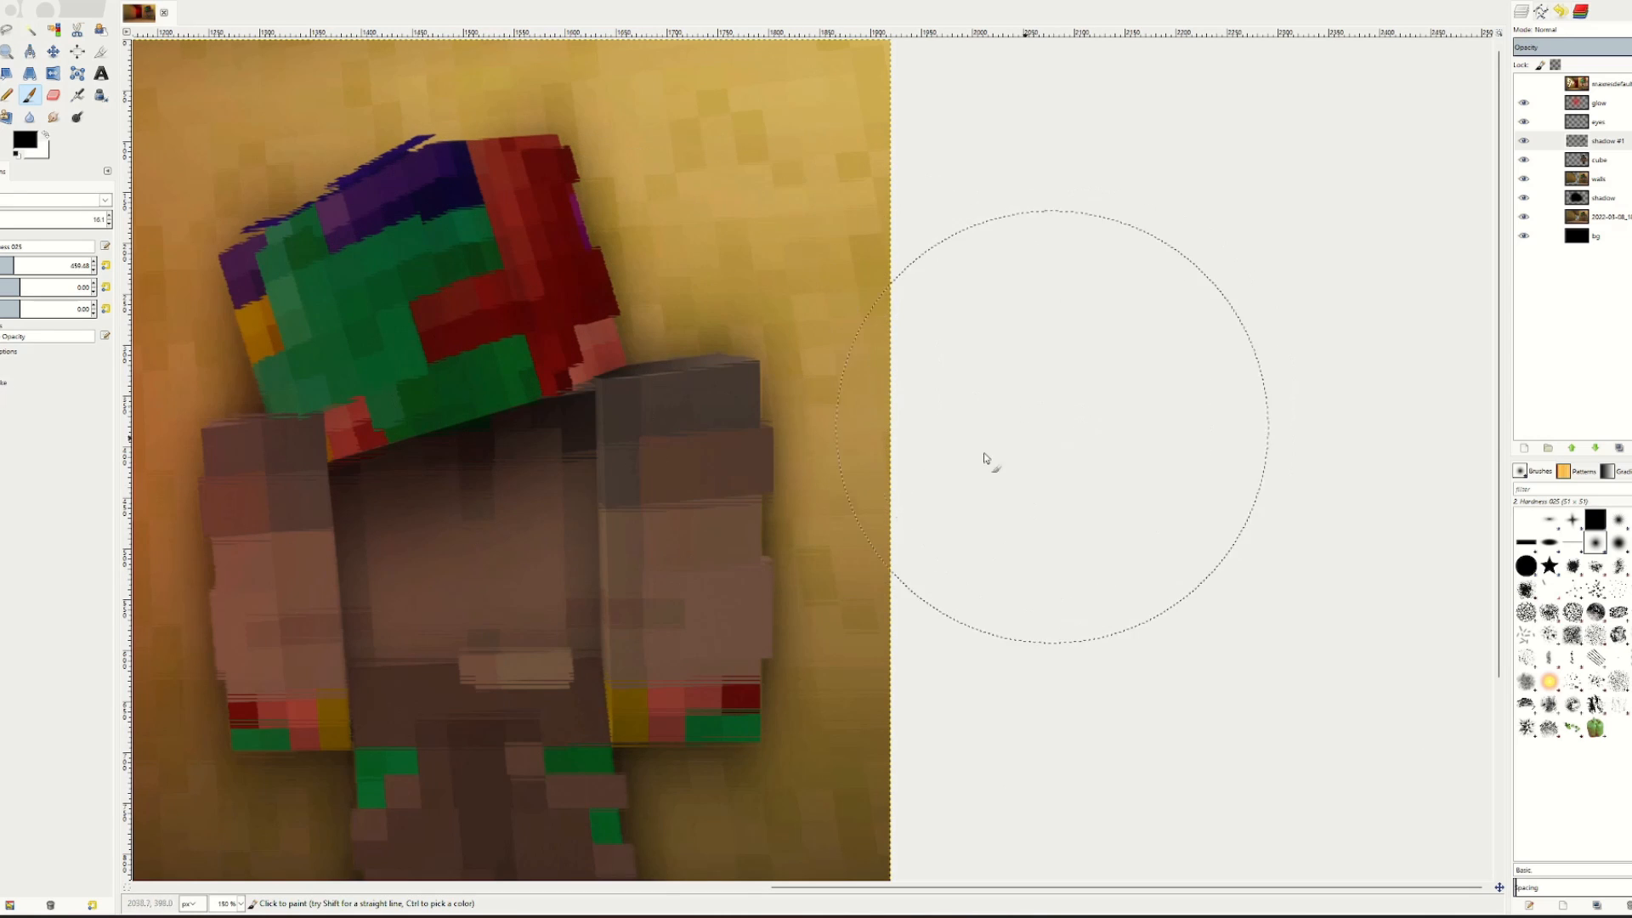
pyautogui.scroll(-1, 884, 445)
# Trace the green patch on the head with Free Select, shade it with the soft black Paintbrush, and clear the selection.
pyautogui.press('f')
pyautogui.scroll(5, 1096, 331)
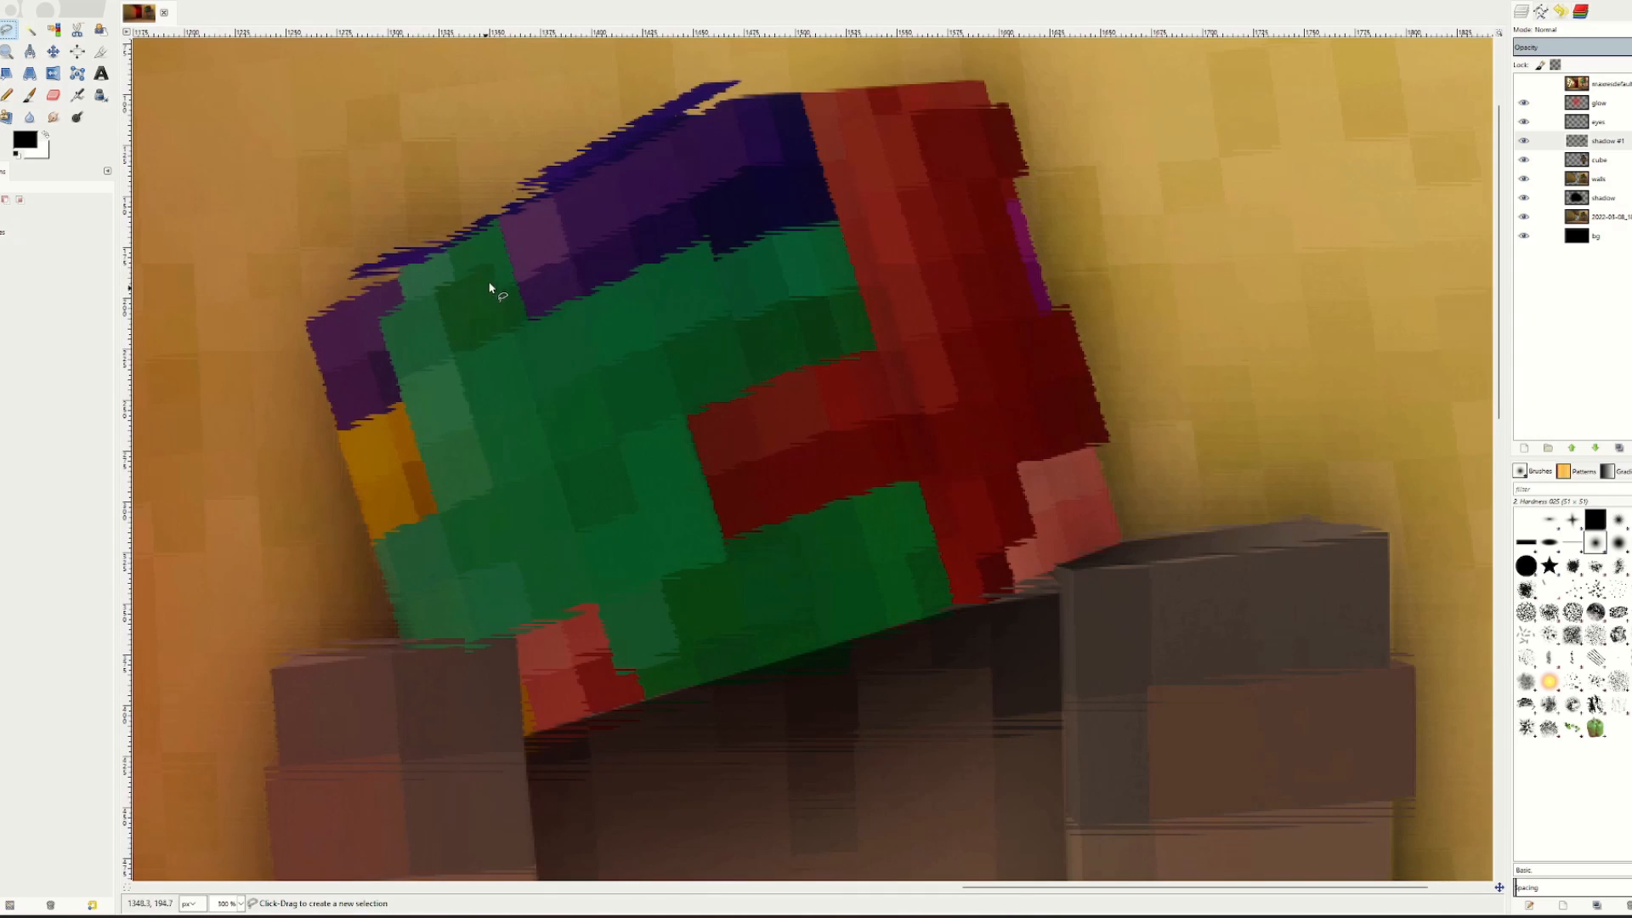
pyautogui.scroll(1, 491, 282)
pyautogui.click(492, 263)
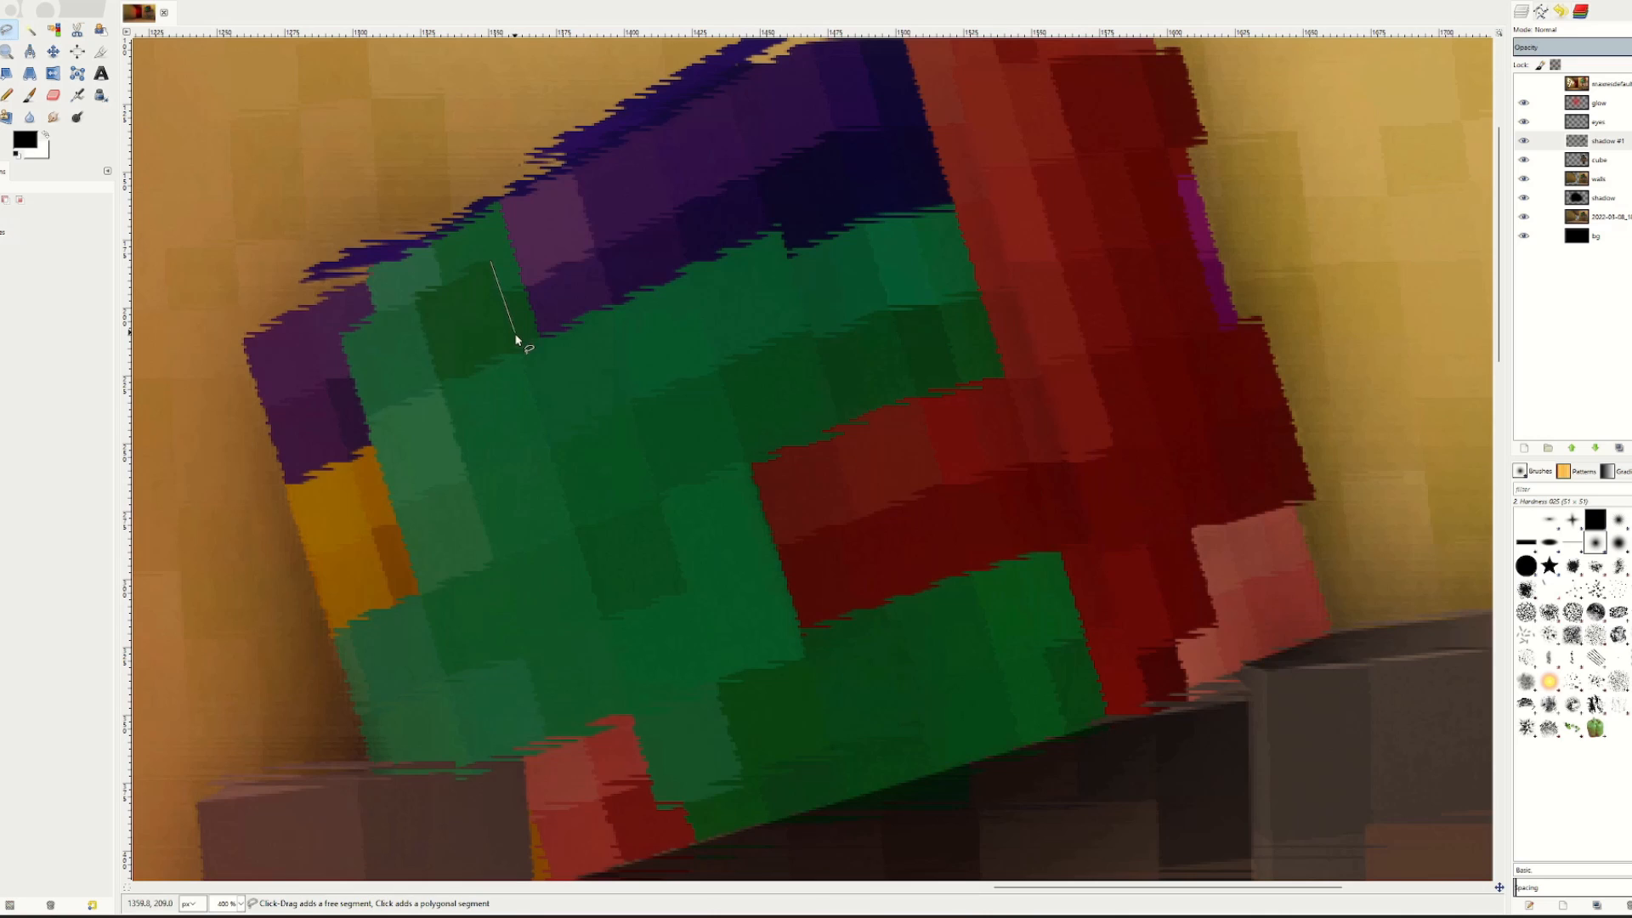
pyautogui.click(521, 344)
pyautogui.click(779, 233)
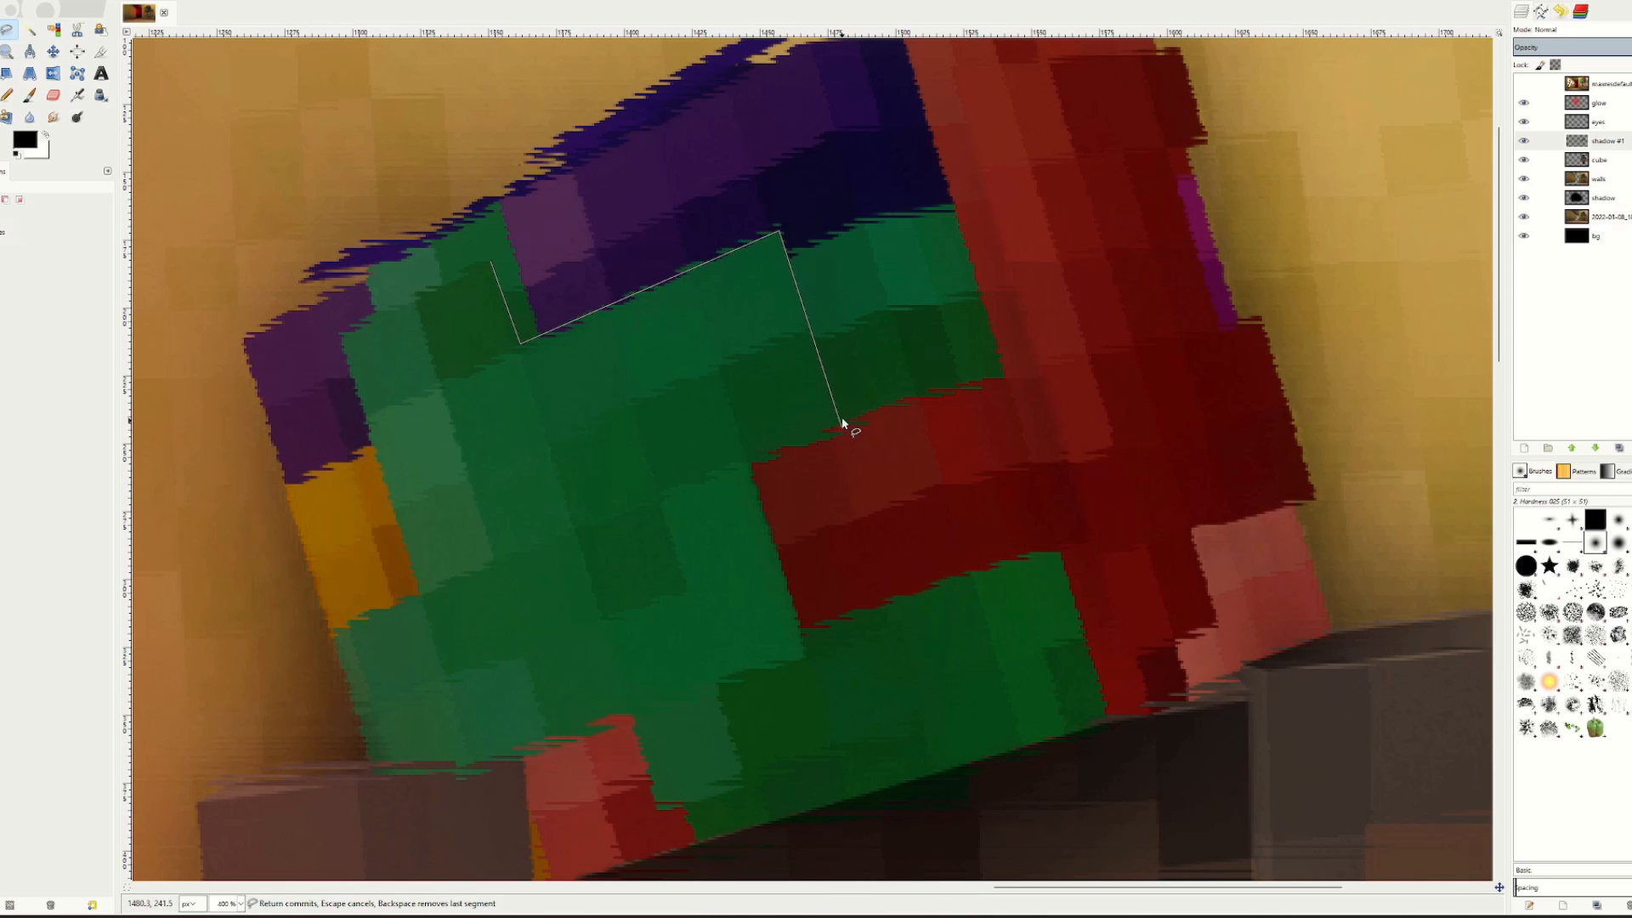
pyautogui.click(745, 464)
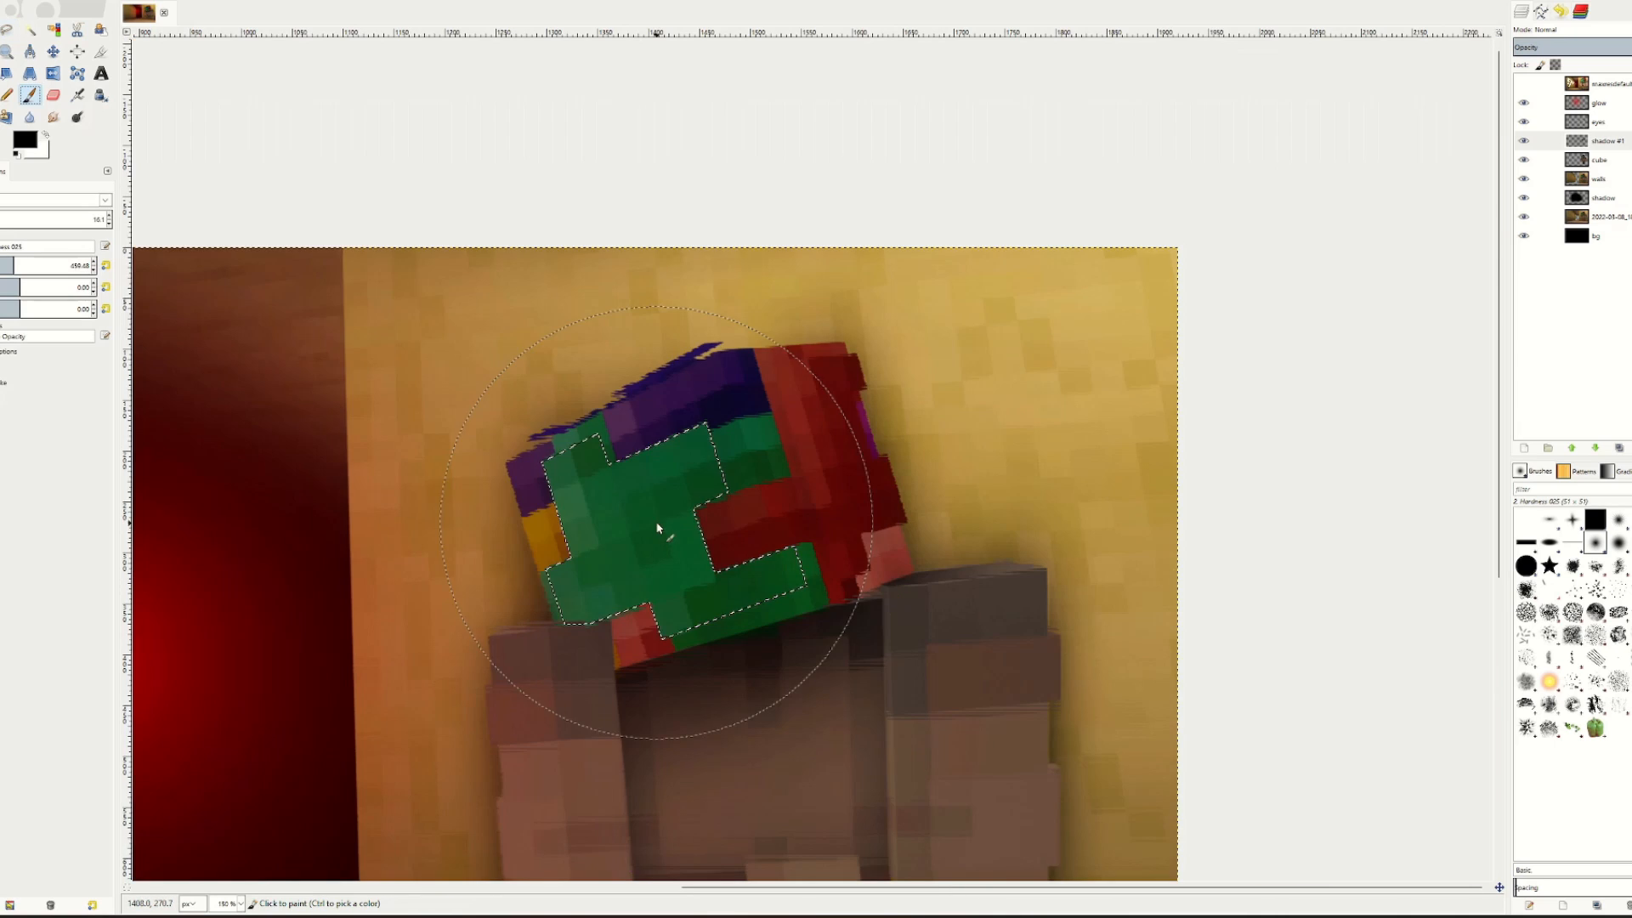
pyautogui.rightClick(650, 518)
pyautogui.moveTo(682, 560)
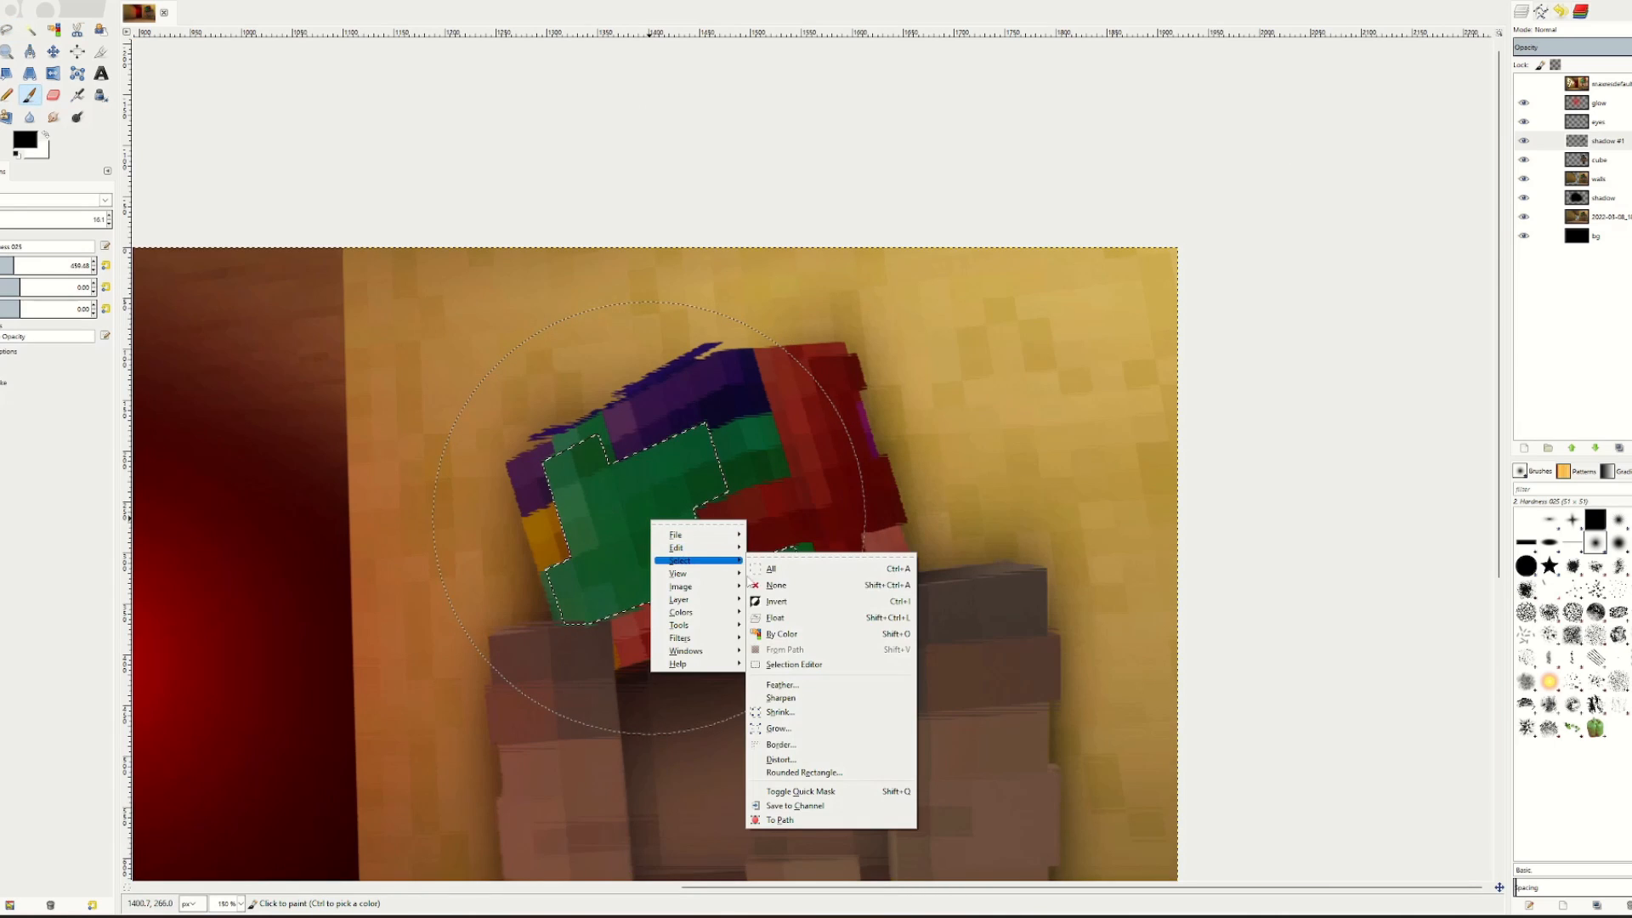
pyautogui.click(769, 596)
pyautogui.hotkey('ctrl', 'shift', 'a')
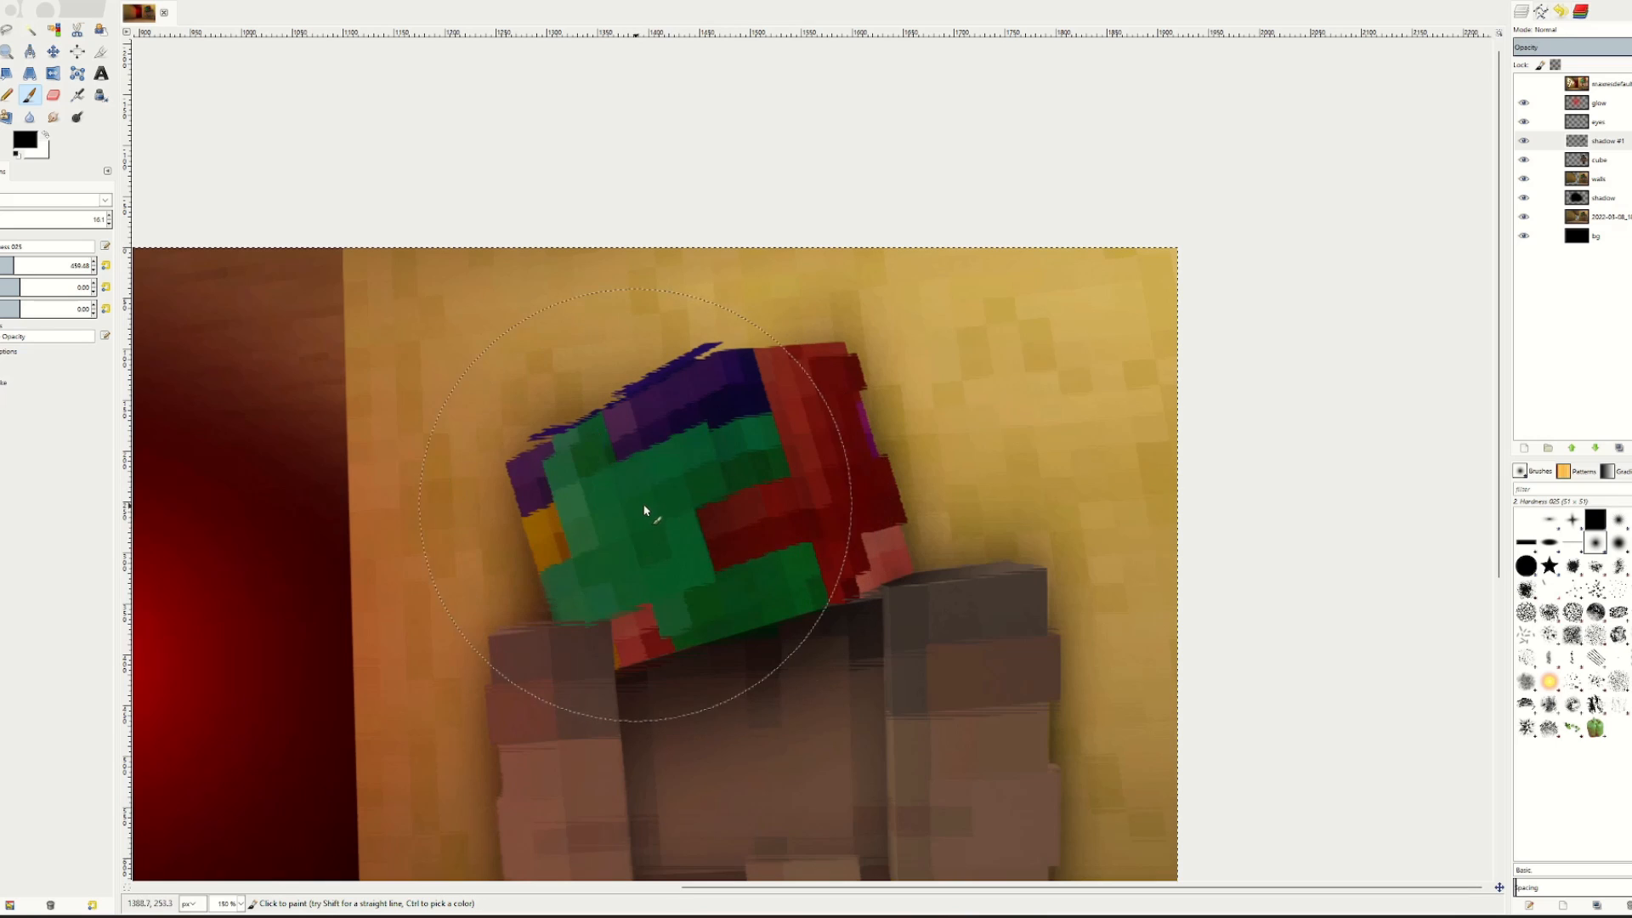
pyautogui.press('1')
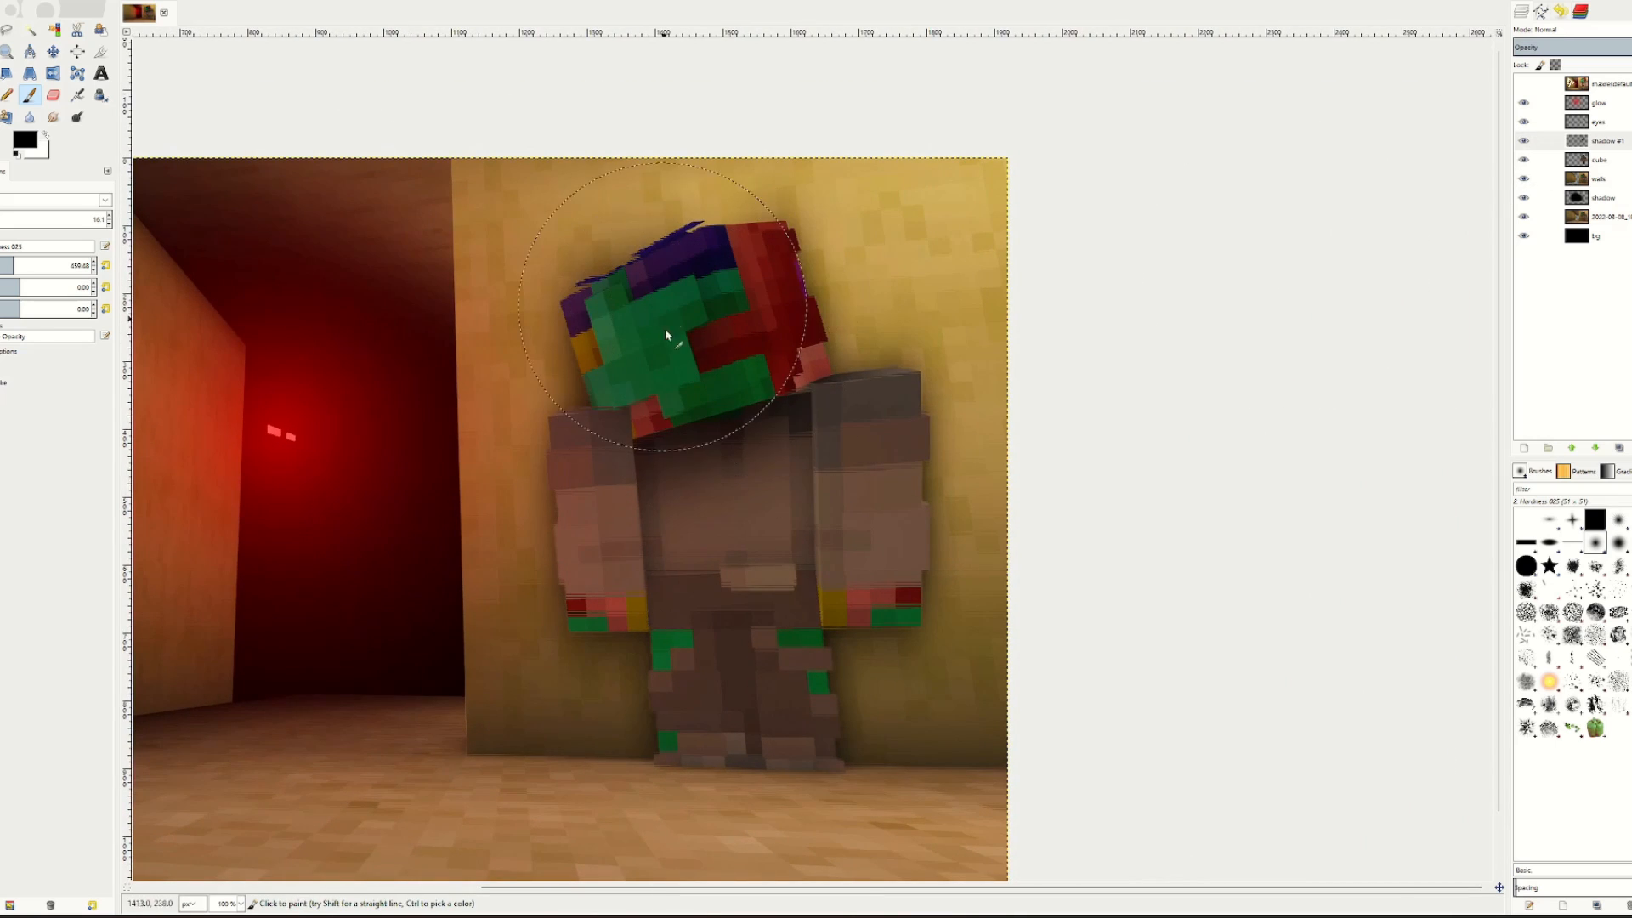
pyautogui.scroll(-3, 819, 459)
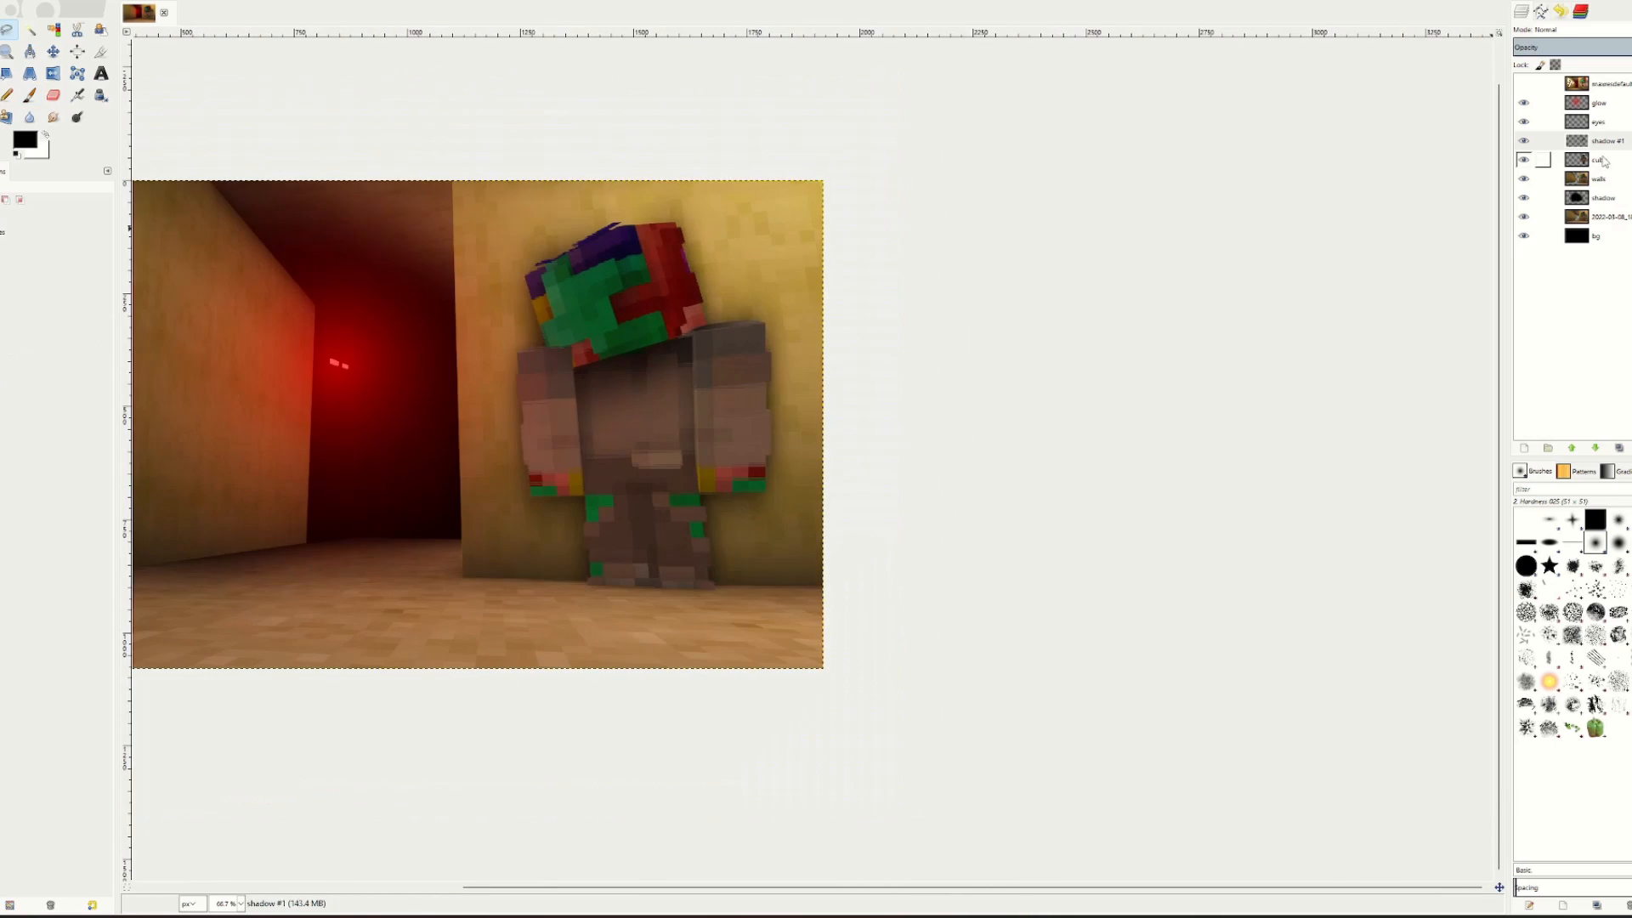
# Increase the brightness and contrast of the cube layer with Brightness-Contrast.
pyautogui.click(1606, 161)
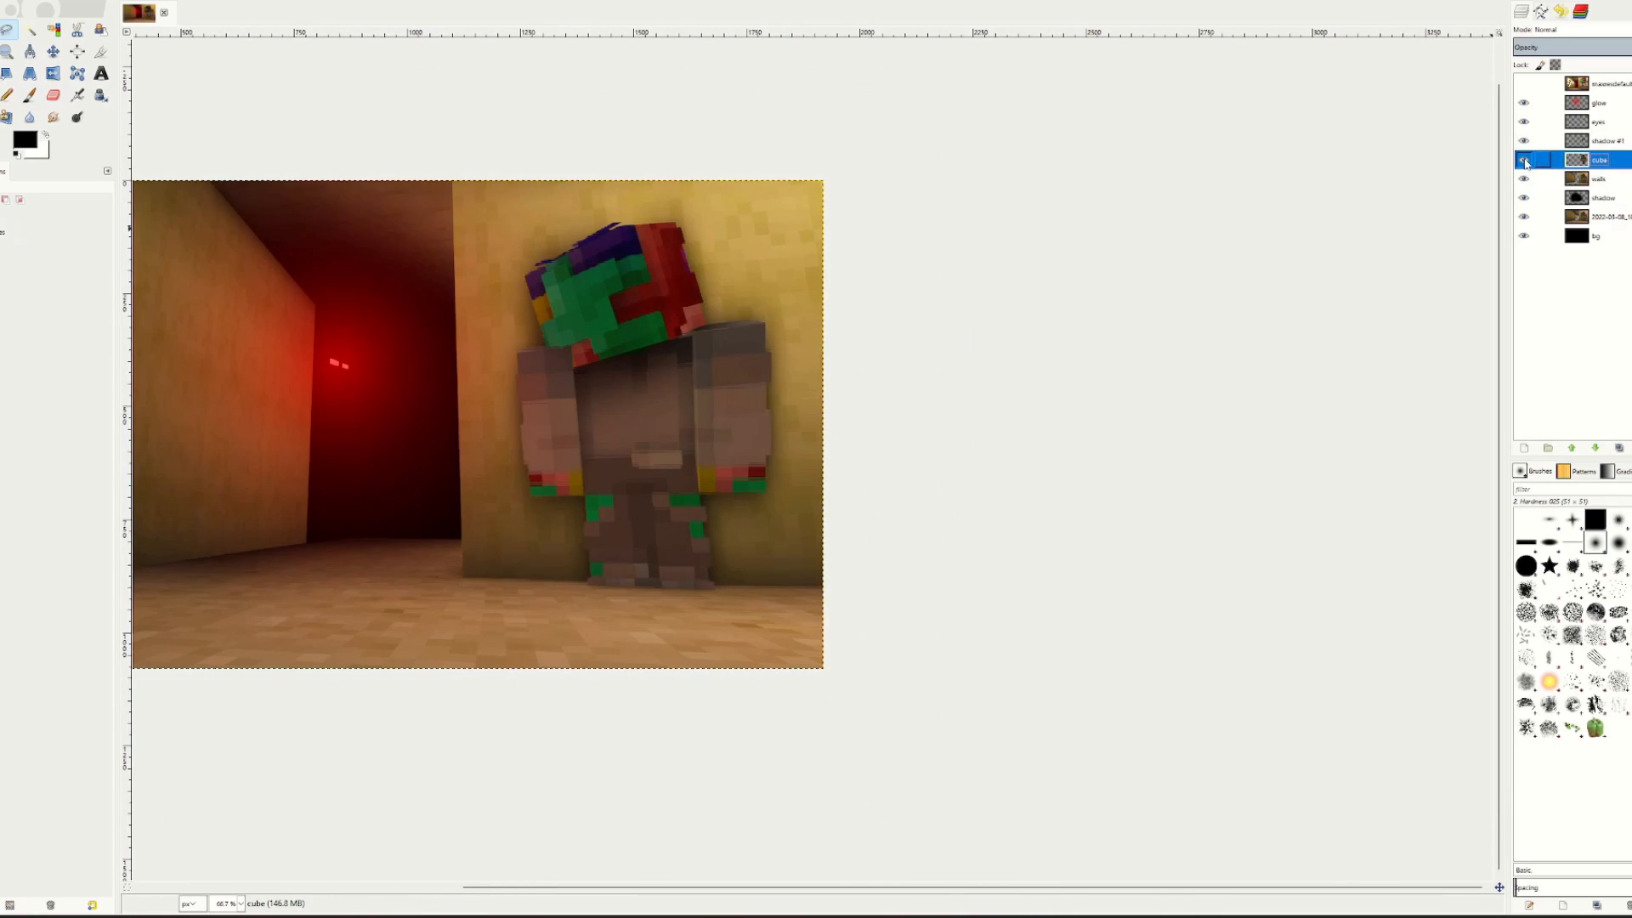
pyautogui.click(141, 2)
pyautogui.moveTo(122, 2)
pyautogui.click(161, 60)
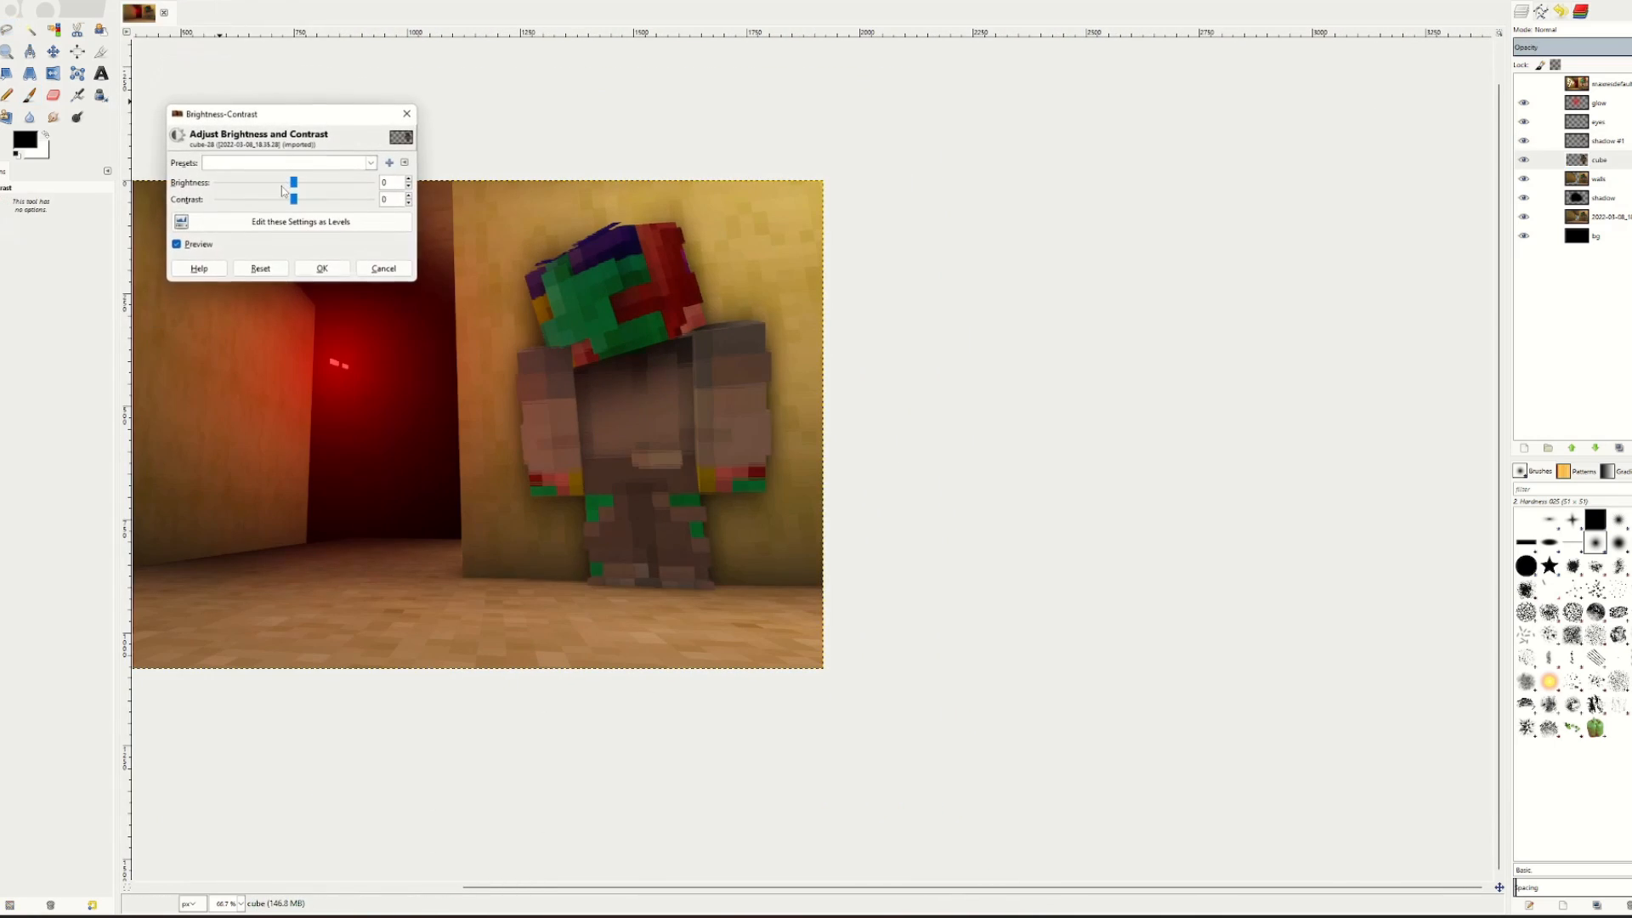
pyautogui.moveTo(294, 183); pyautogui.dragTo(338, 201)
pyautogui.click(323, 268)
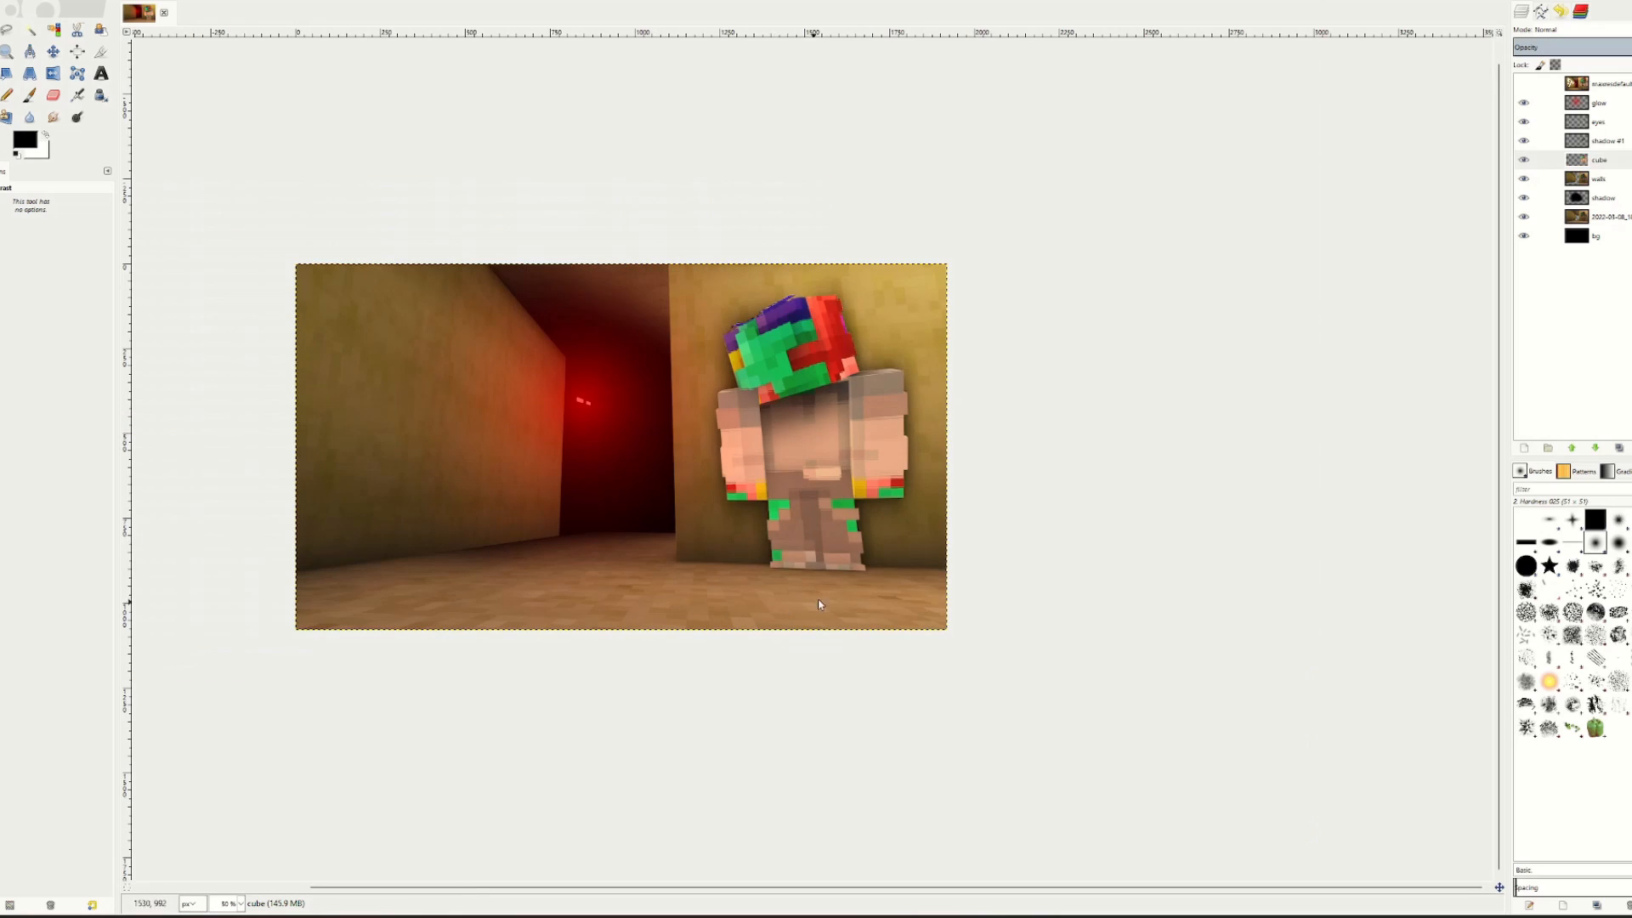
# Outline the floor around the character's feet with Free Select and paint a soft black shadow beneath the feet on the shadow #1 layer.
pyautogui.scroll(3, 820, 604)
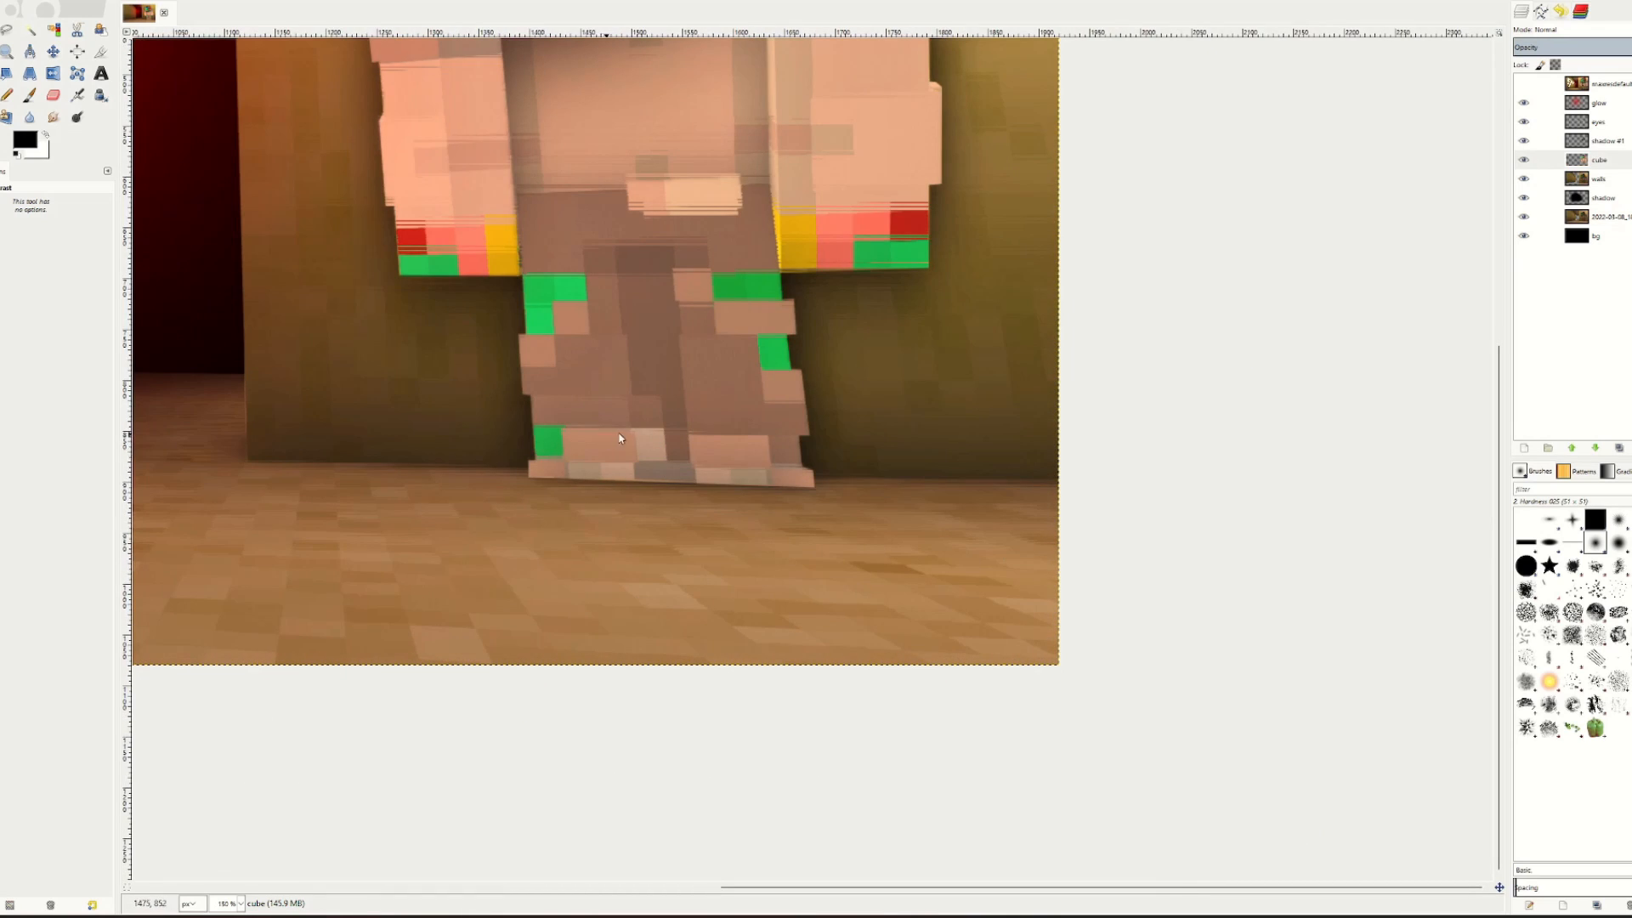
pyautogui.scroll(-3, 619, 438)
pyautogui.press('f')
pyautogui.scroll(4, 608, 577)
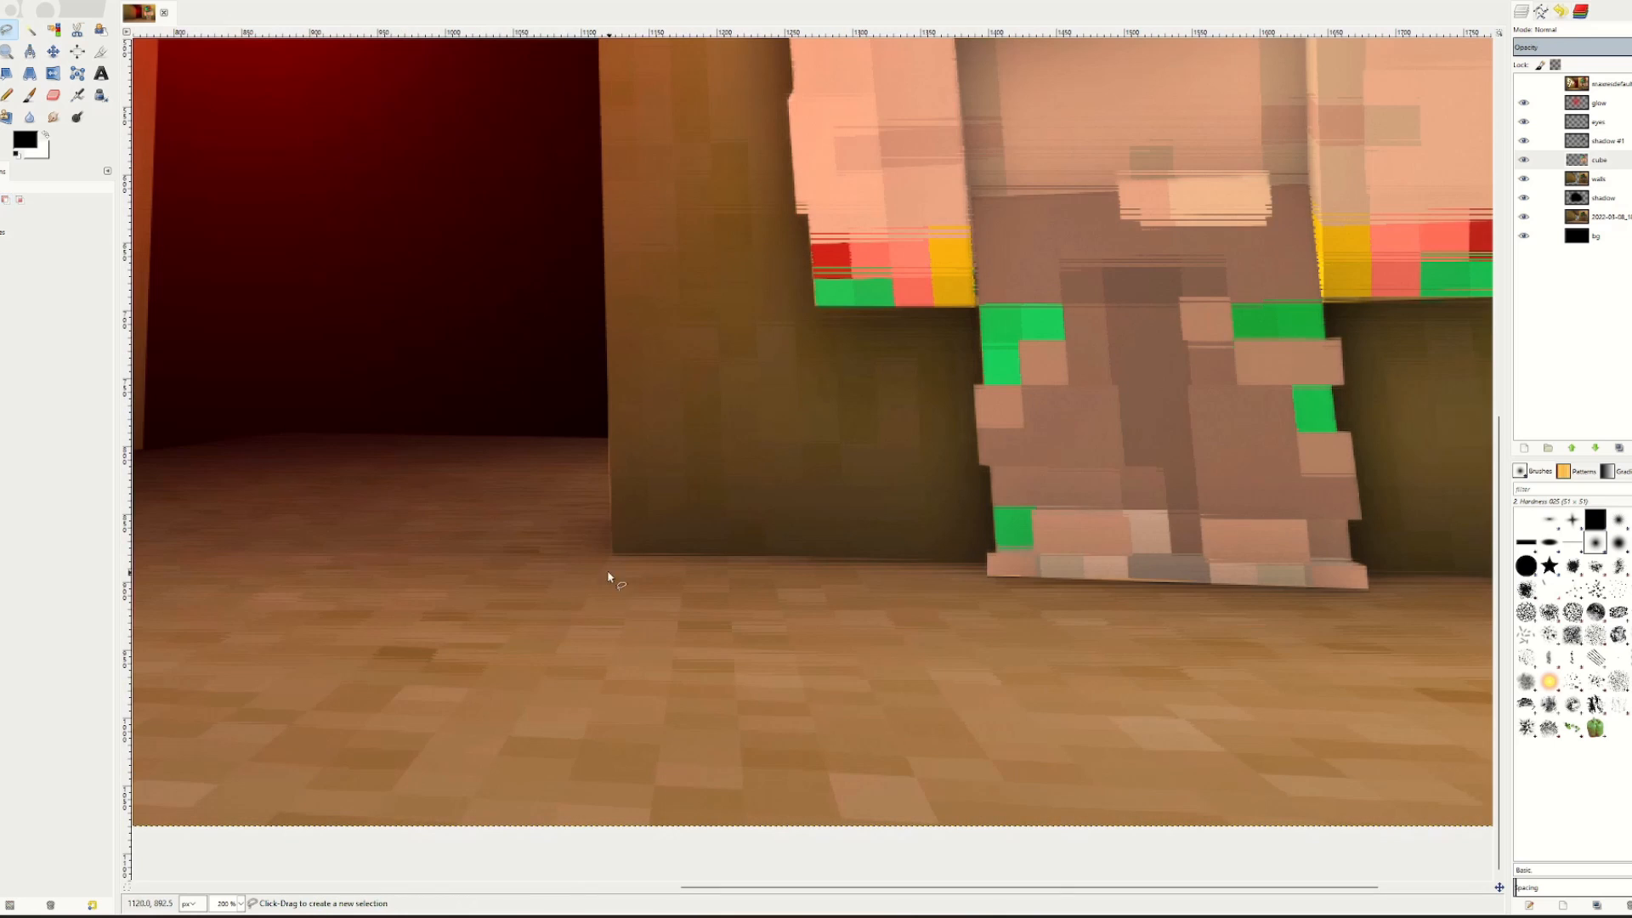
pyautogui.click(613, 556)
pyautogui.click(989, 577)
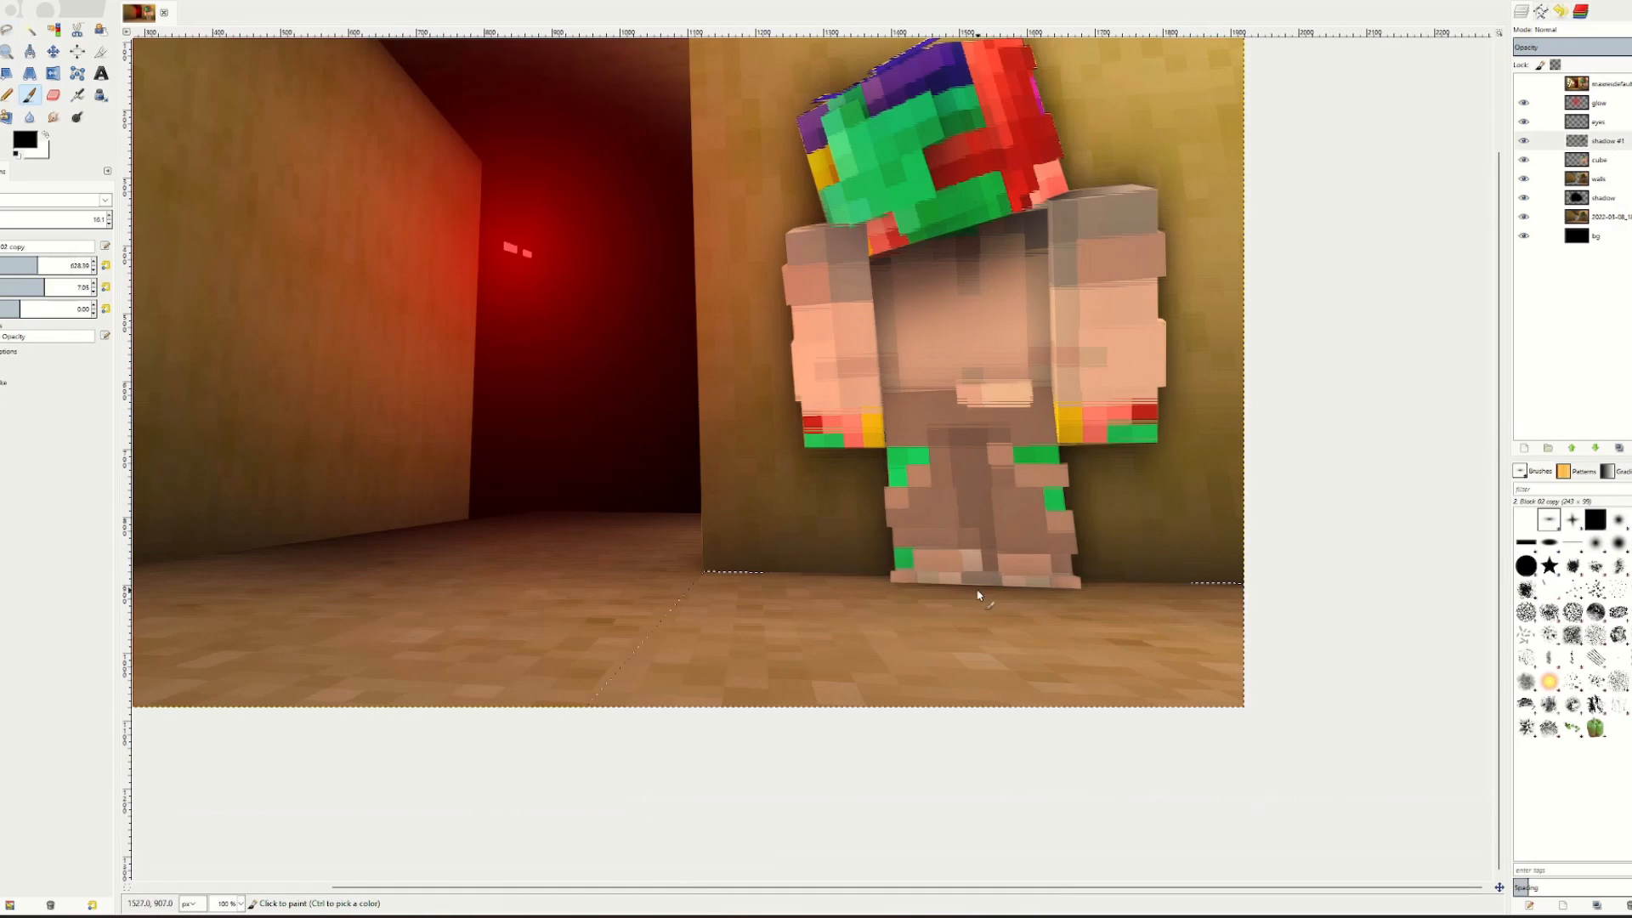
pyautogui.moveTo(925, 589)
pyautogui.mouseDown()
pyautogui.moveTo(1071, 602)
pyautogui.moveTo(1035, 593)
pyautogui.mouseUp()
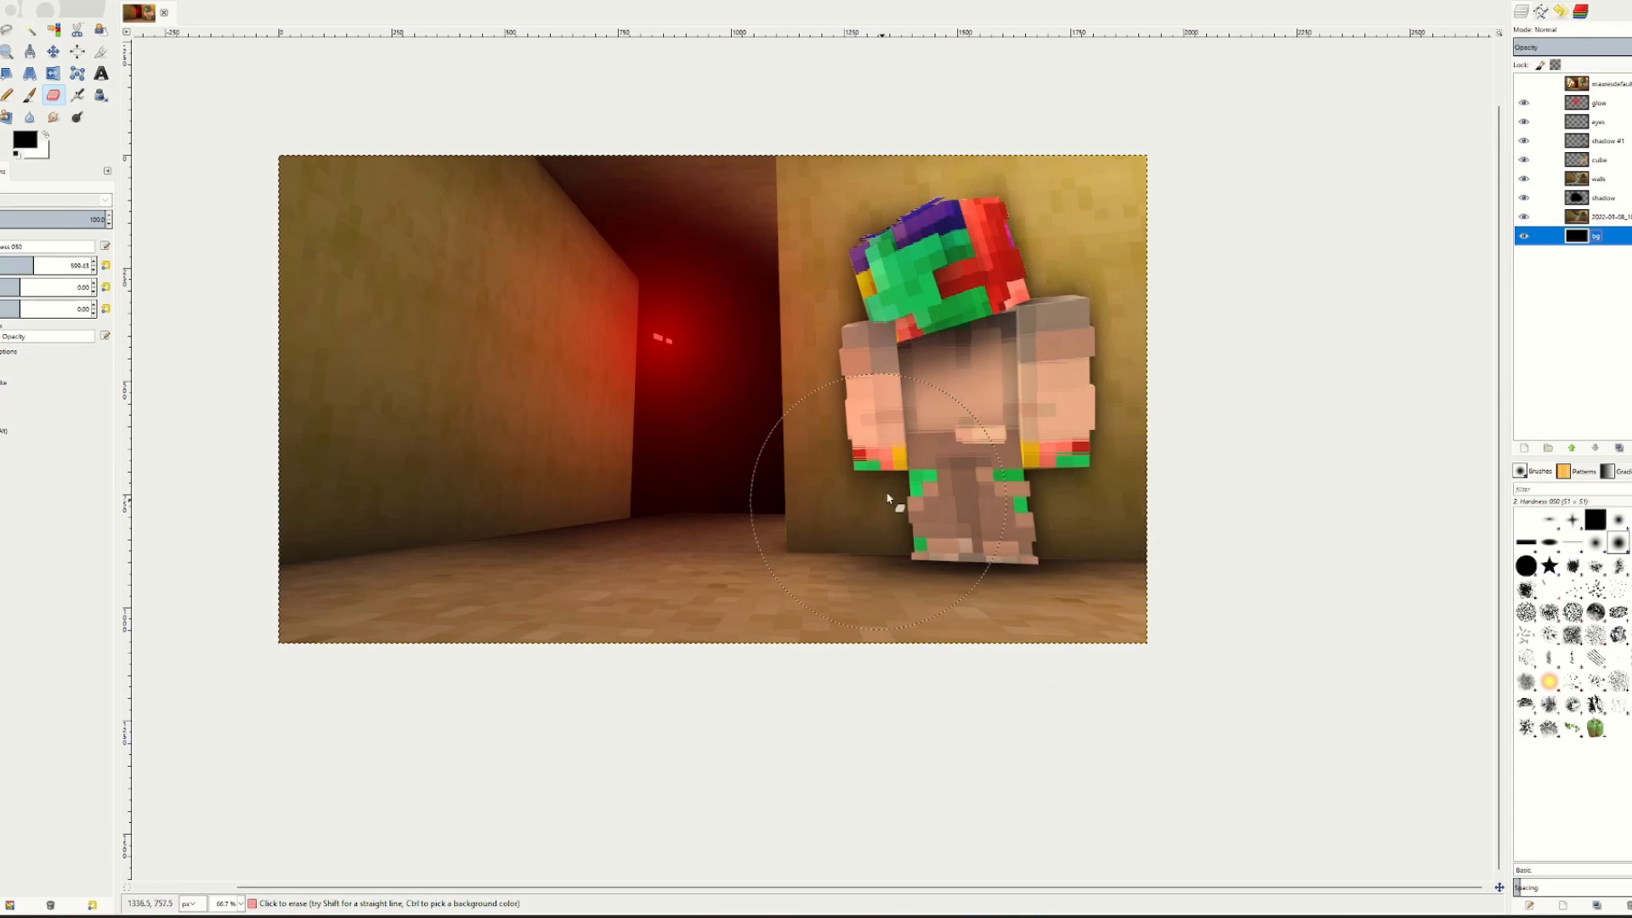
pyautogui.click(1599, 217)
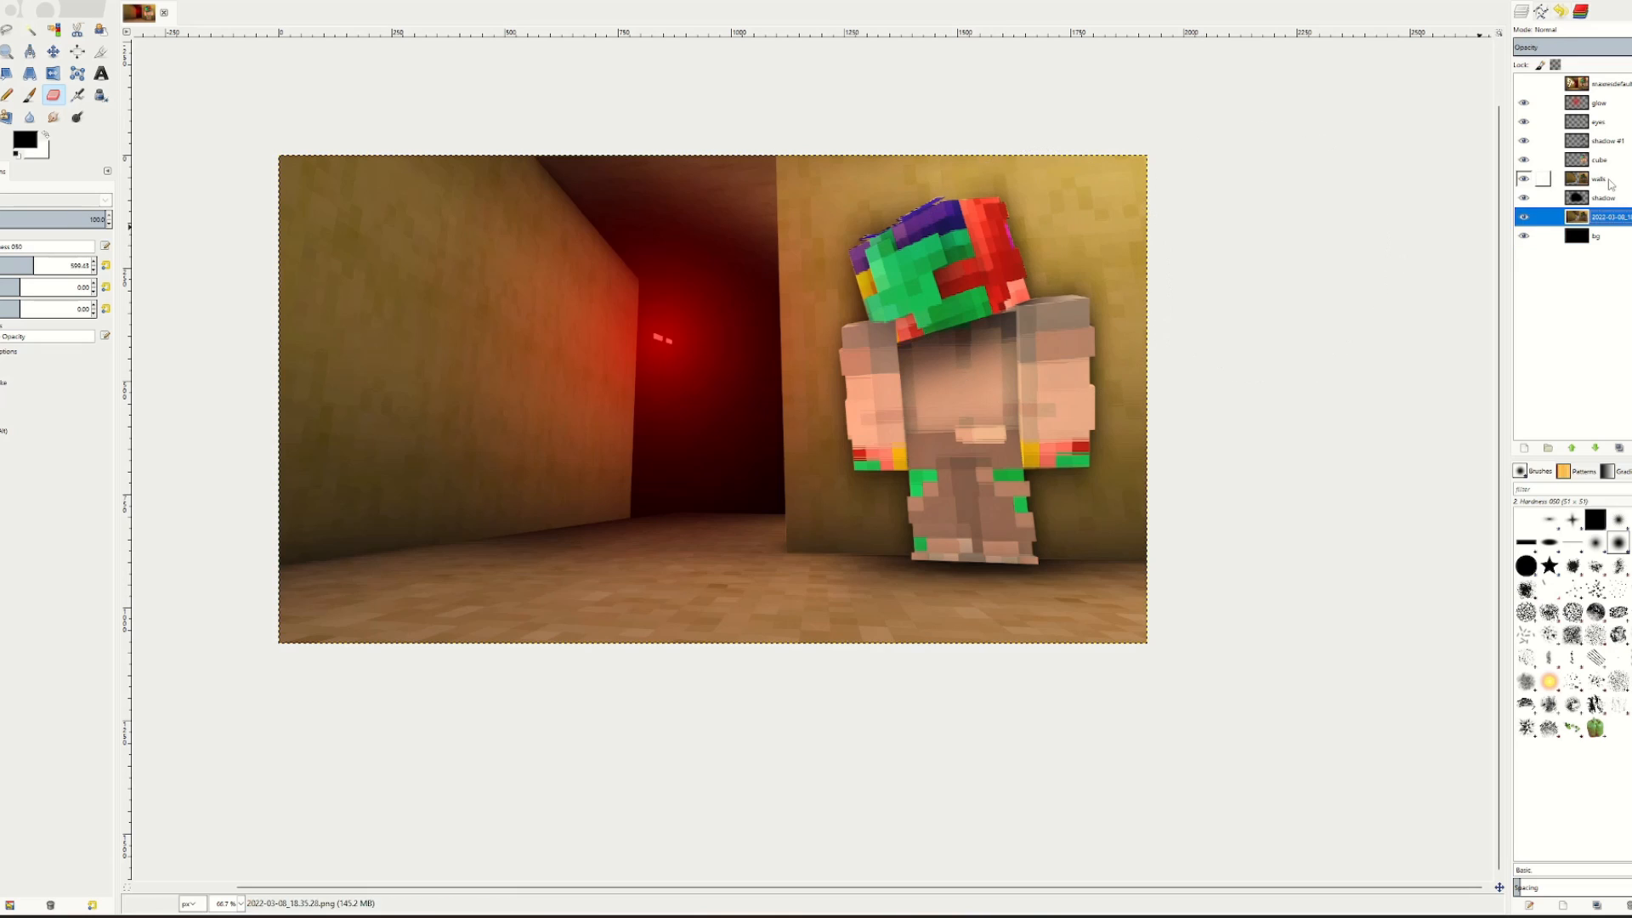
pyautogui.click(1610, 183)
pyautogui.click(127, 2)
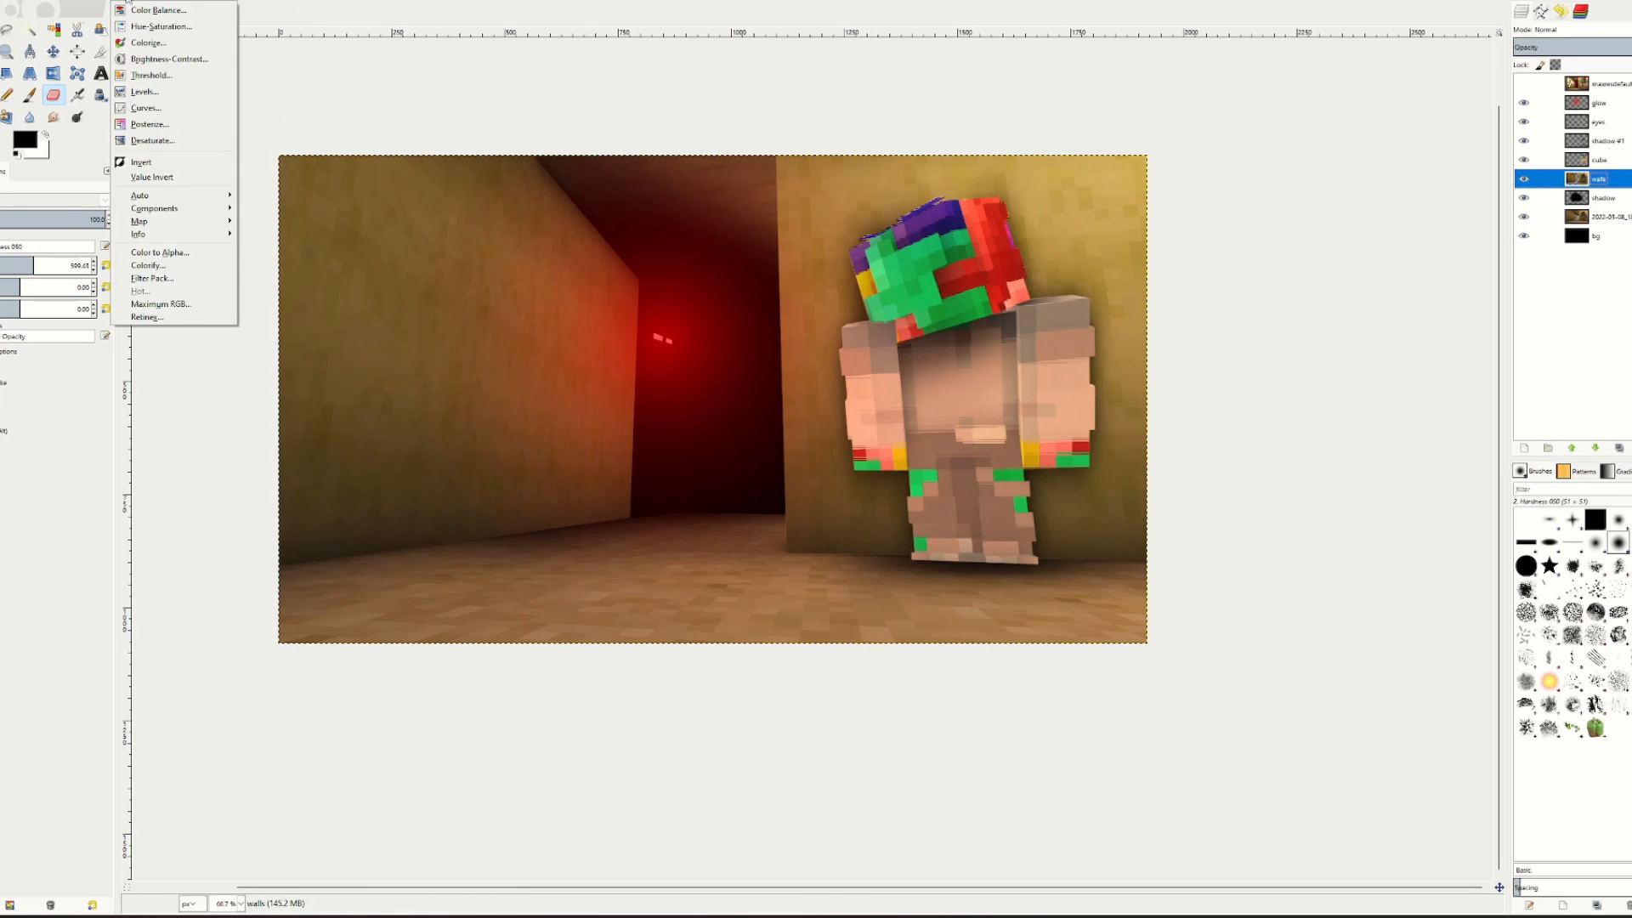
pyautogui.click(170, 58)
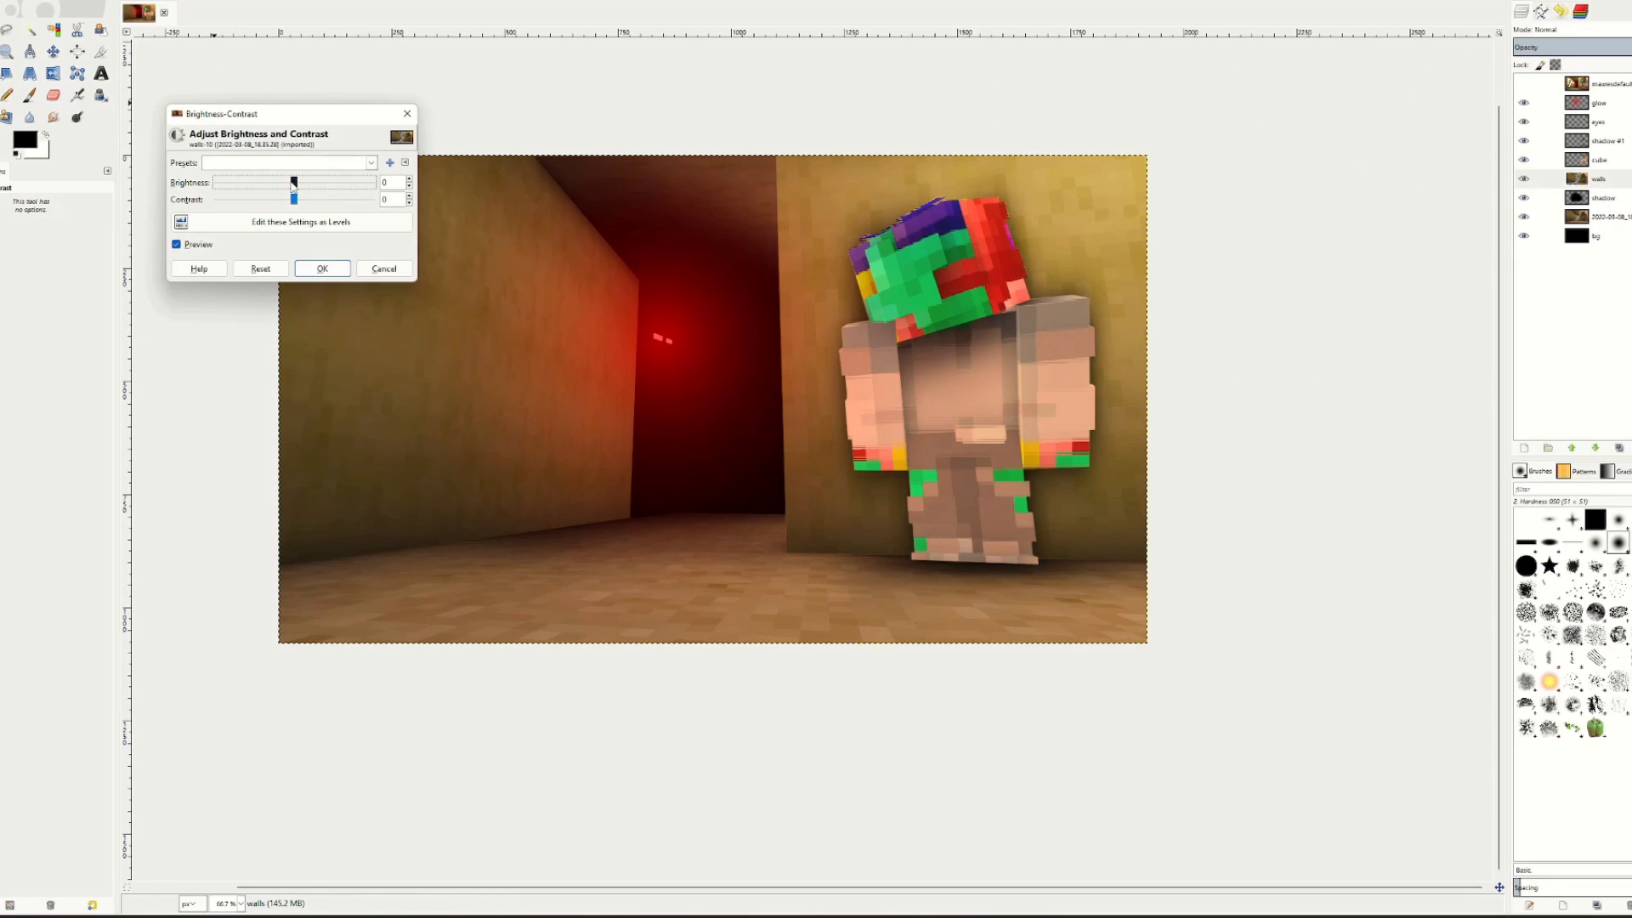
pyautogui.moveTo(292, 184); pyautogui.dragTo(306, 206)
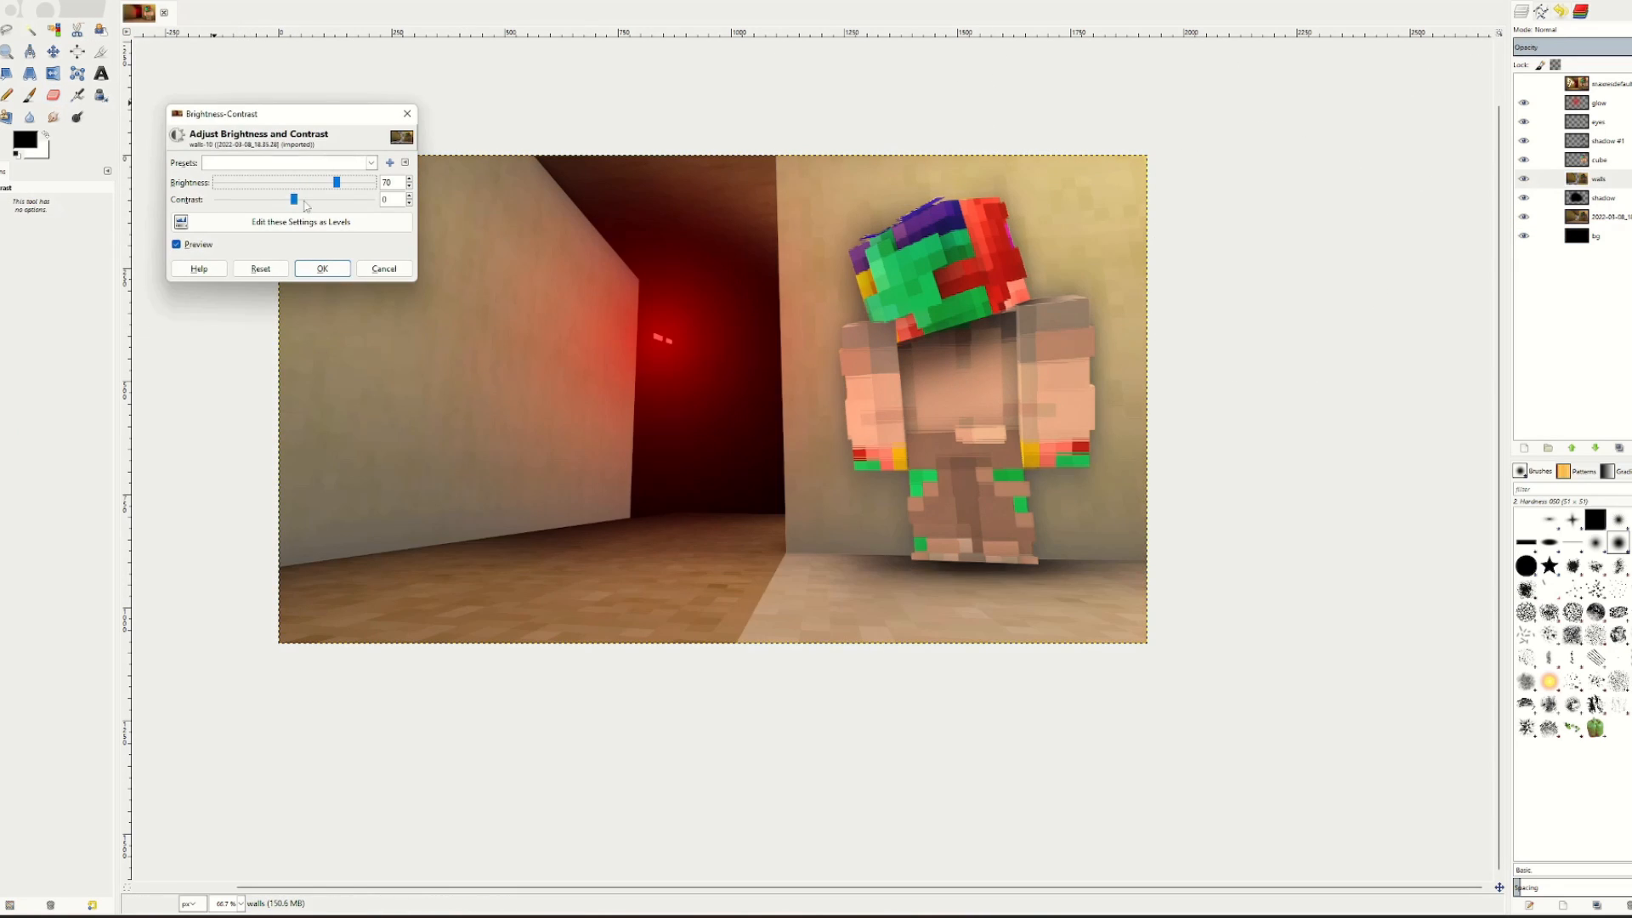
pyautogui.click(386, 268)
pyautogui.click(129, 3)
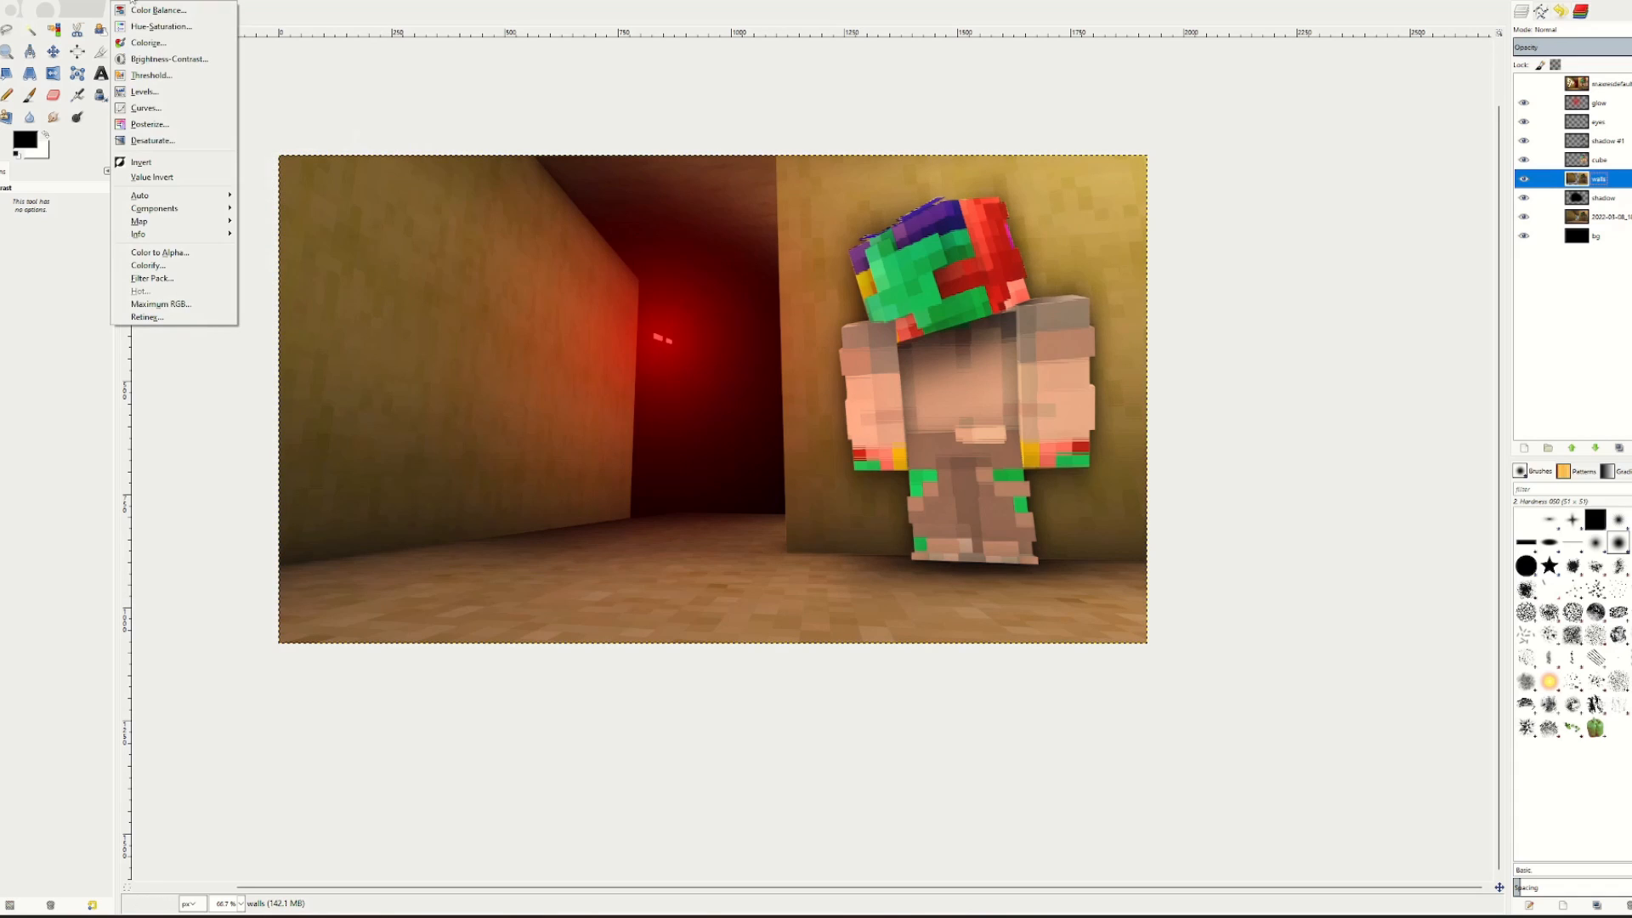
pyautogui.click(176, 28)
pyautogui.moveTo(226, 312)
pyautogui.mouseDown()
pyautogui.moveTo(340, 318)
pyautogui.moveTo(226, 308)
pyautogui.mouseUp()
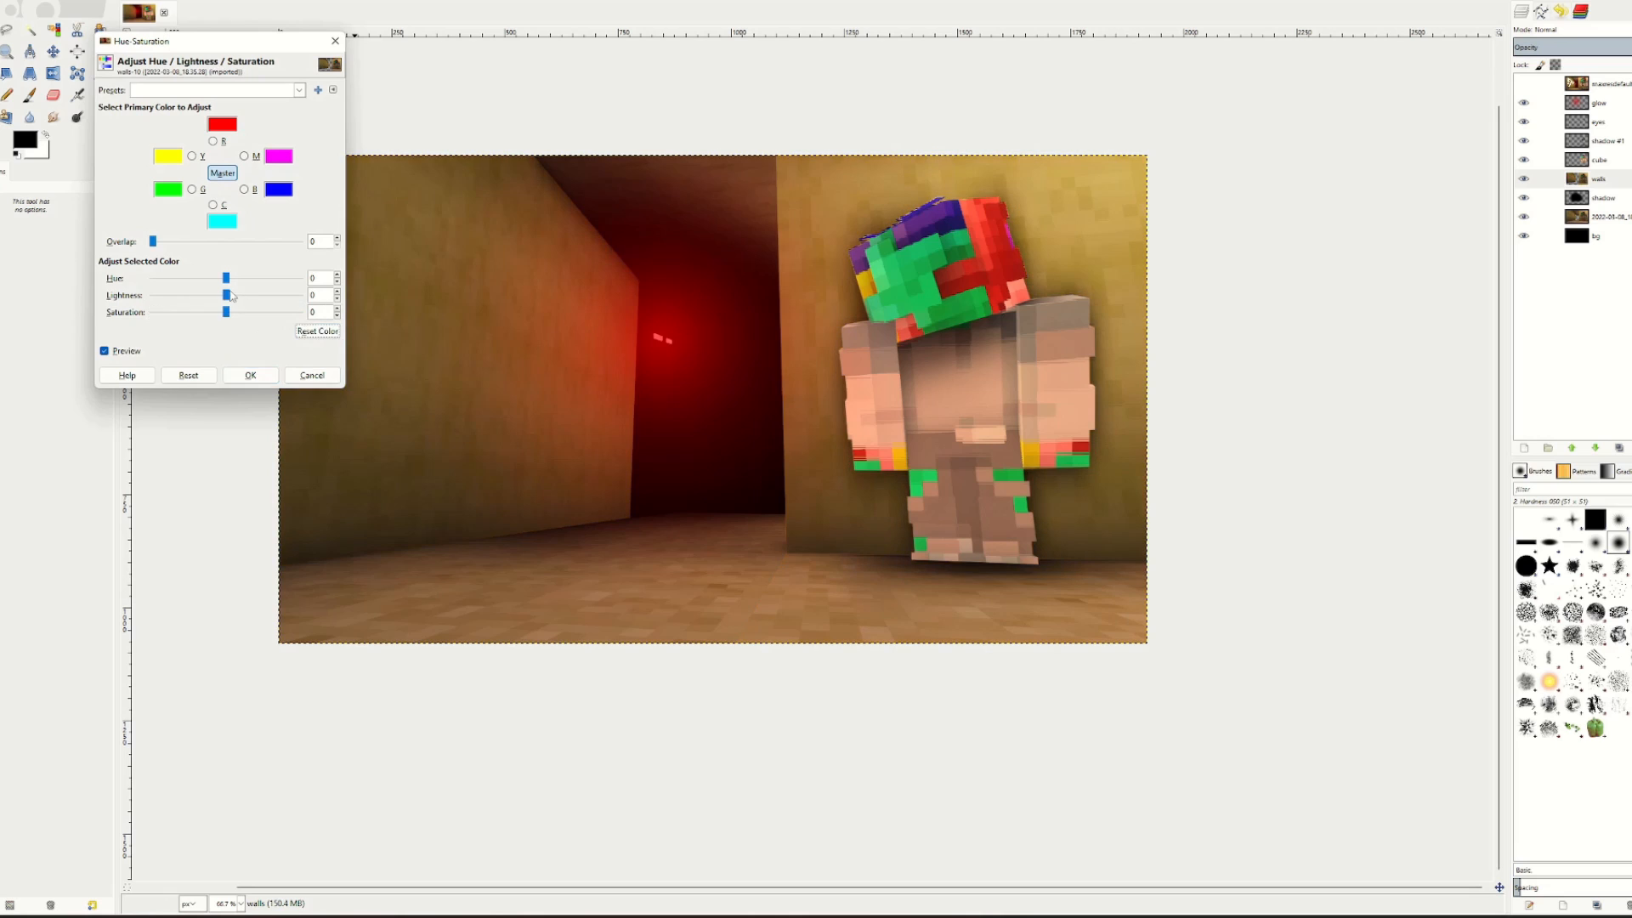
pyautogui.click(312, 375)
# Raise the brightness of the walls layer with Brightness-Contrast.
pyautogui.click(129, 2)
pyautogui.click(170, 60)
pyautogui.moveTo(294, 183)
pyautogui.mouseDown()
pyautogui.moveTo(339, 183)
pyautogui.moveTo(333, 200)
pyautogui.moveTo(325, 181)
pyautogui.mouseUp()
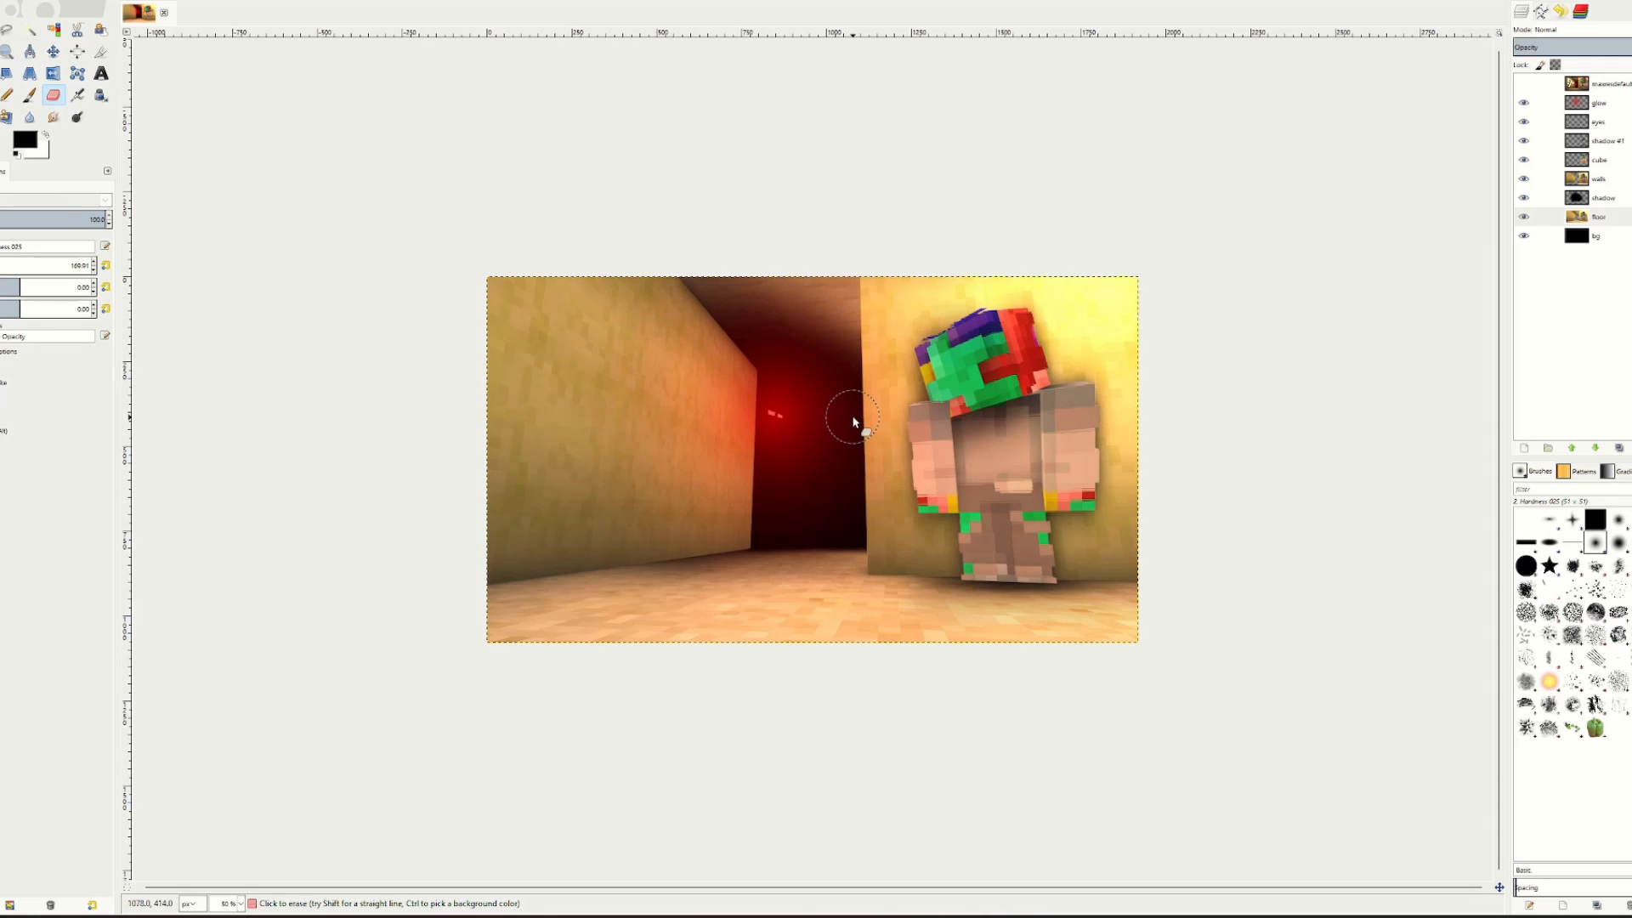
# Enlarge the merged Visible layer slightly so it extends past the canvas on all sides.
pyautogui.moveTo(1097, 302)
pyautogui.mouseDown()
pyautogui.moveTo(1140, 302)
pyautogui.moveTo(1116, 605)
pyautogui.moveTo(943, 640)
pyautogui.moveTo(584, 641)
pyautogui.mouseUp()
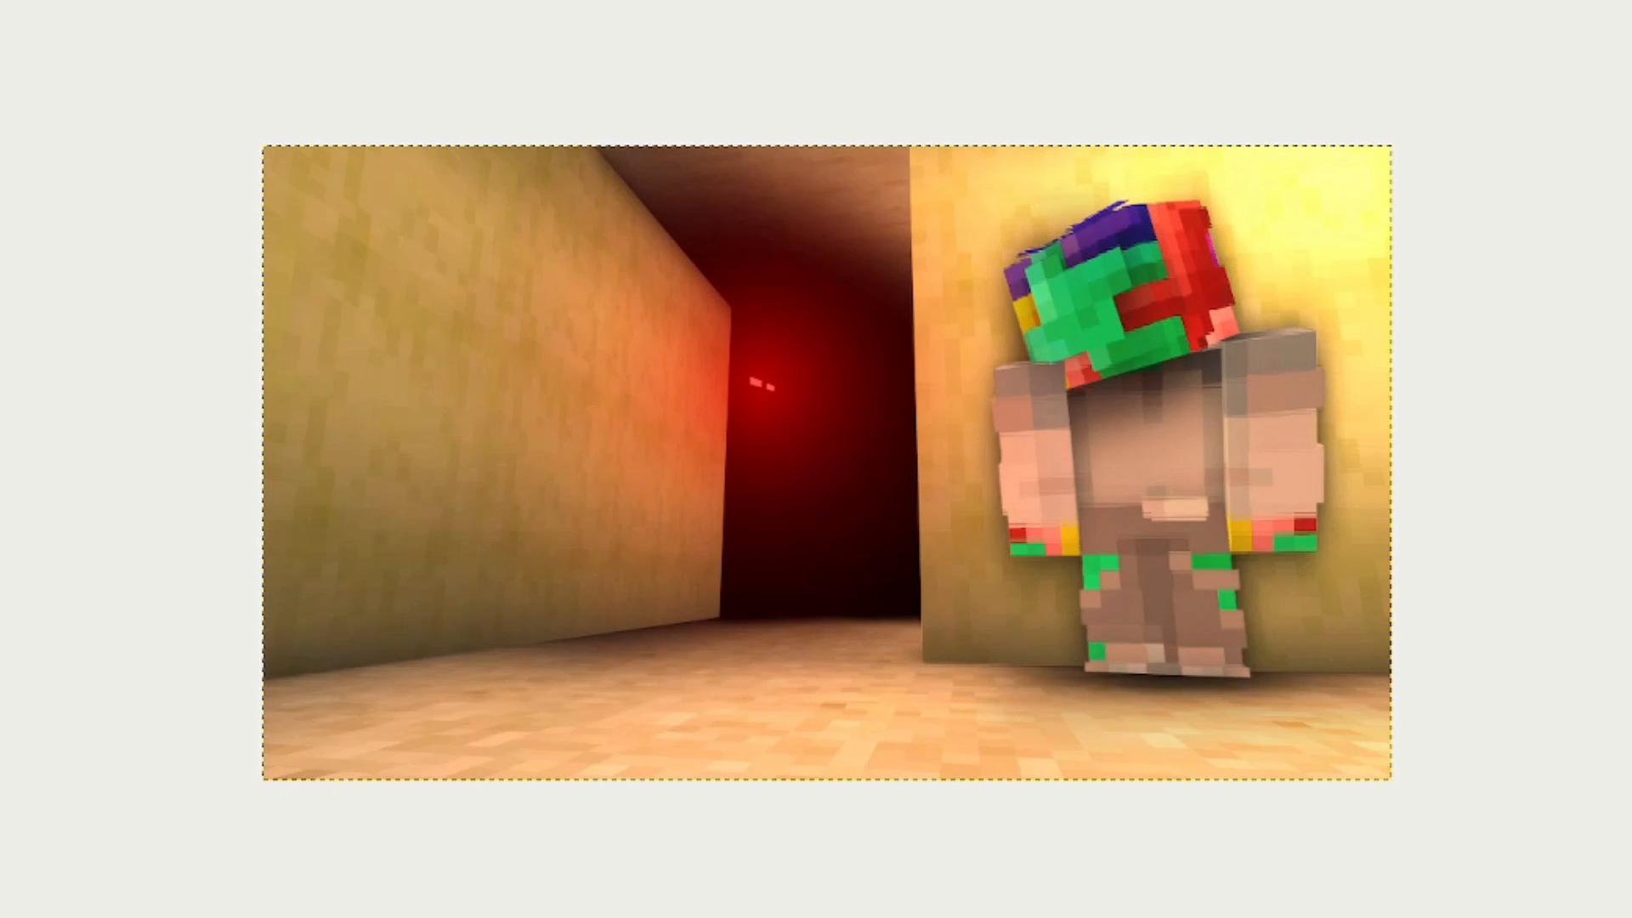
pyautogui.moveTo(1091, 372); pyautogui.dragTo(1187, 456)
pyautogui.press('Return')
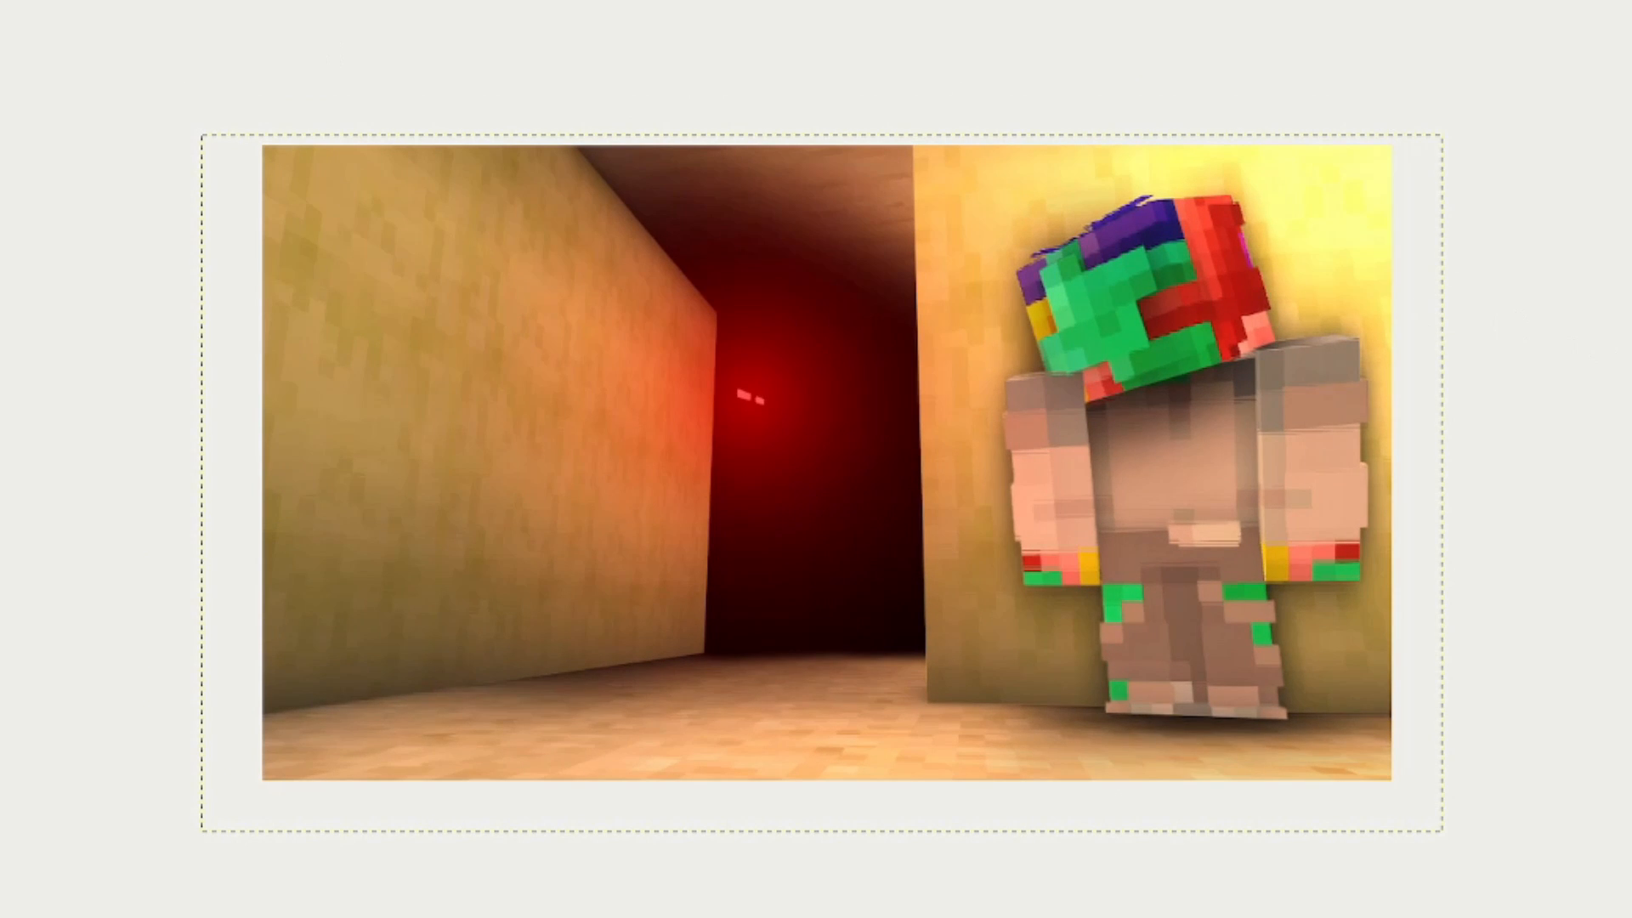
# Add the white two-line text "DAY 7" in Cooper Hewitt Bold over the left wall and hallway.
pyautogui.click(111, 78)
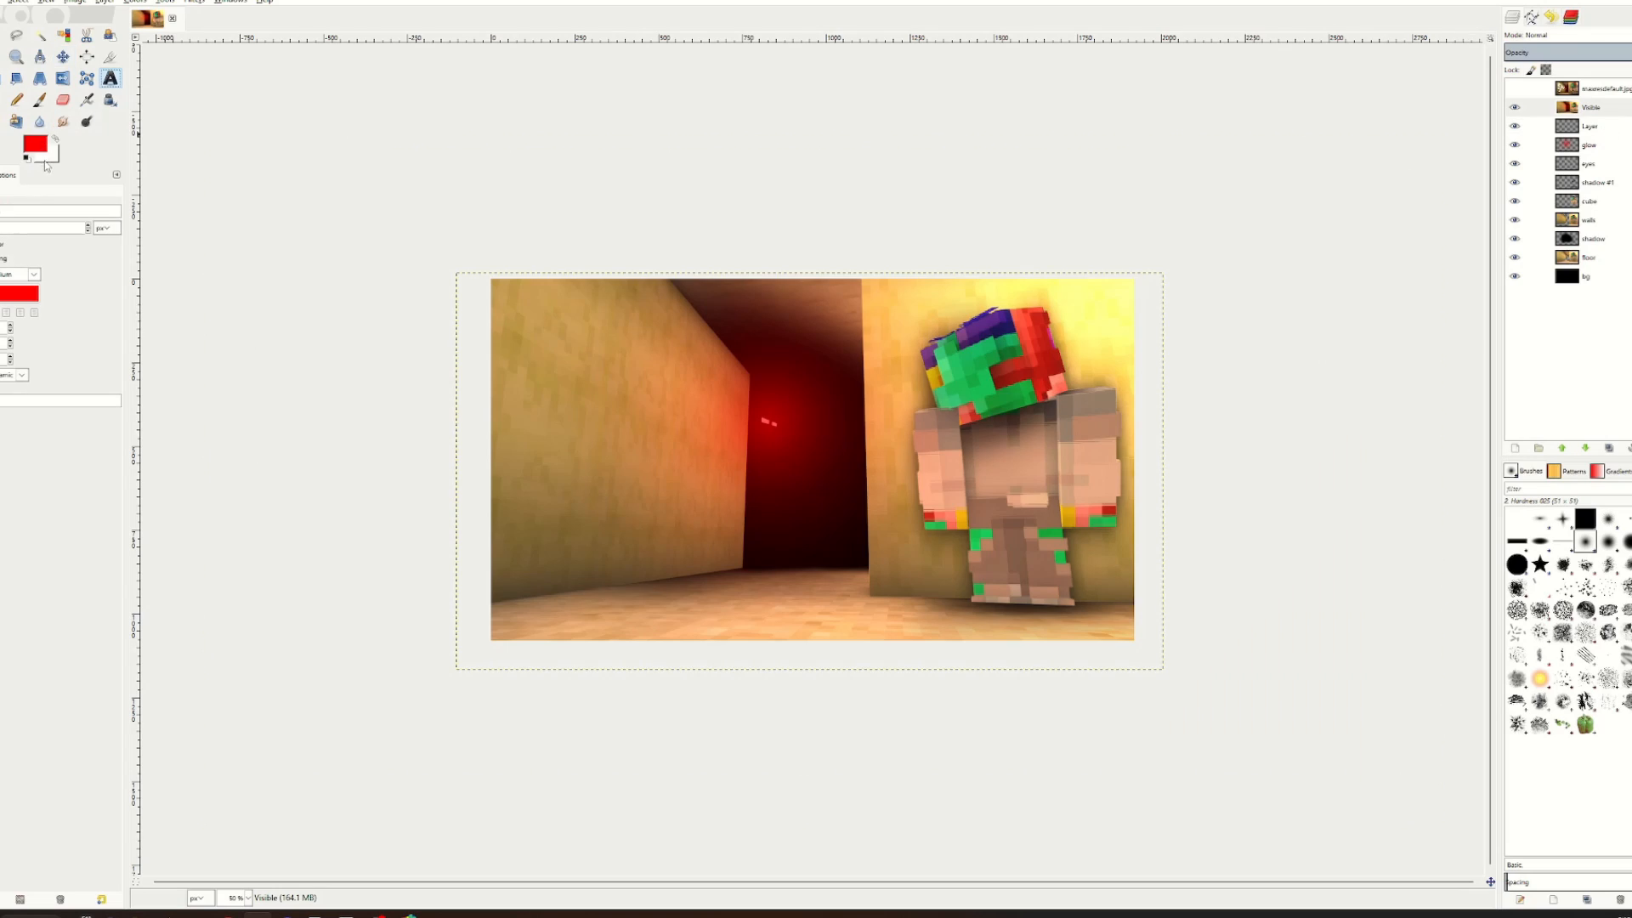
pyautogui.click(55, 139)
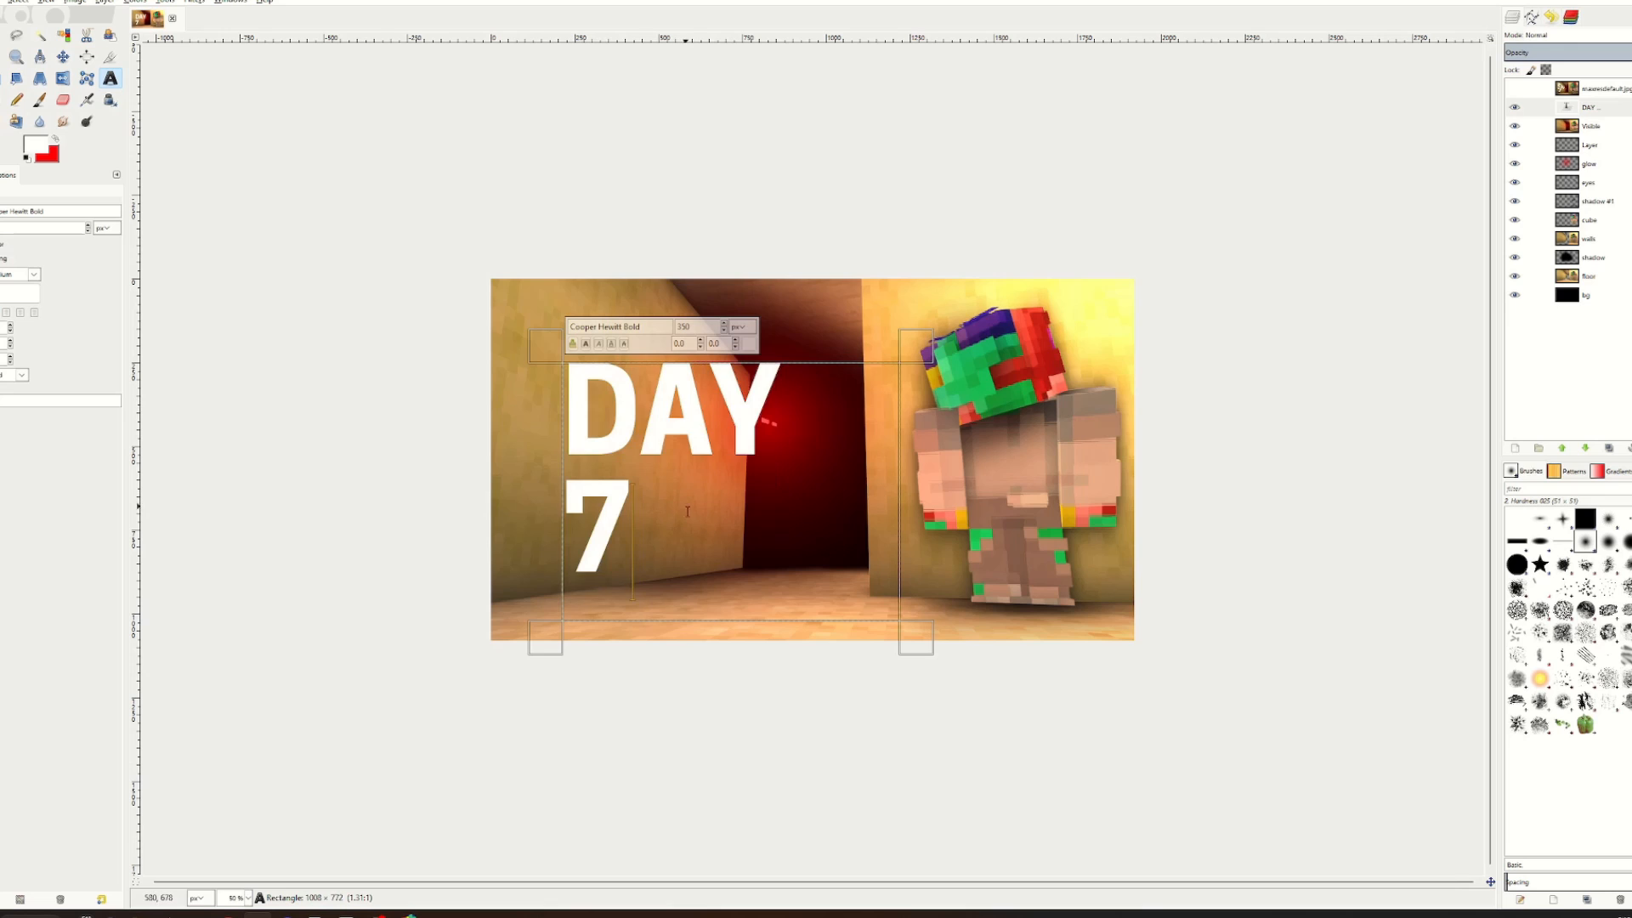
pyautogui.moveTo(632, 599); pyautogui.dragTo(609, 400)
pyautogui.click(609, 401)
pyautogui.hotkey('ctrl', 'a')
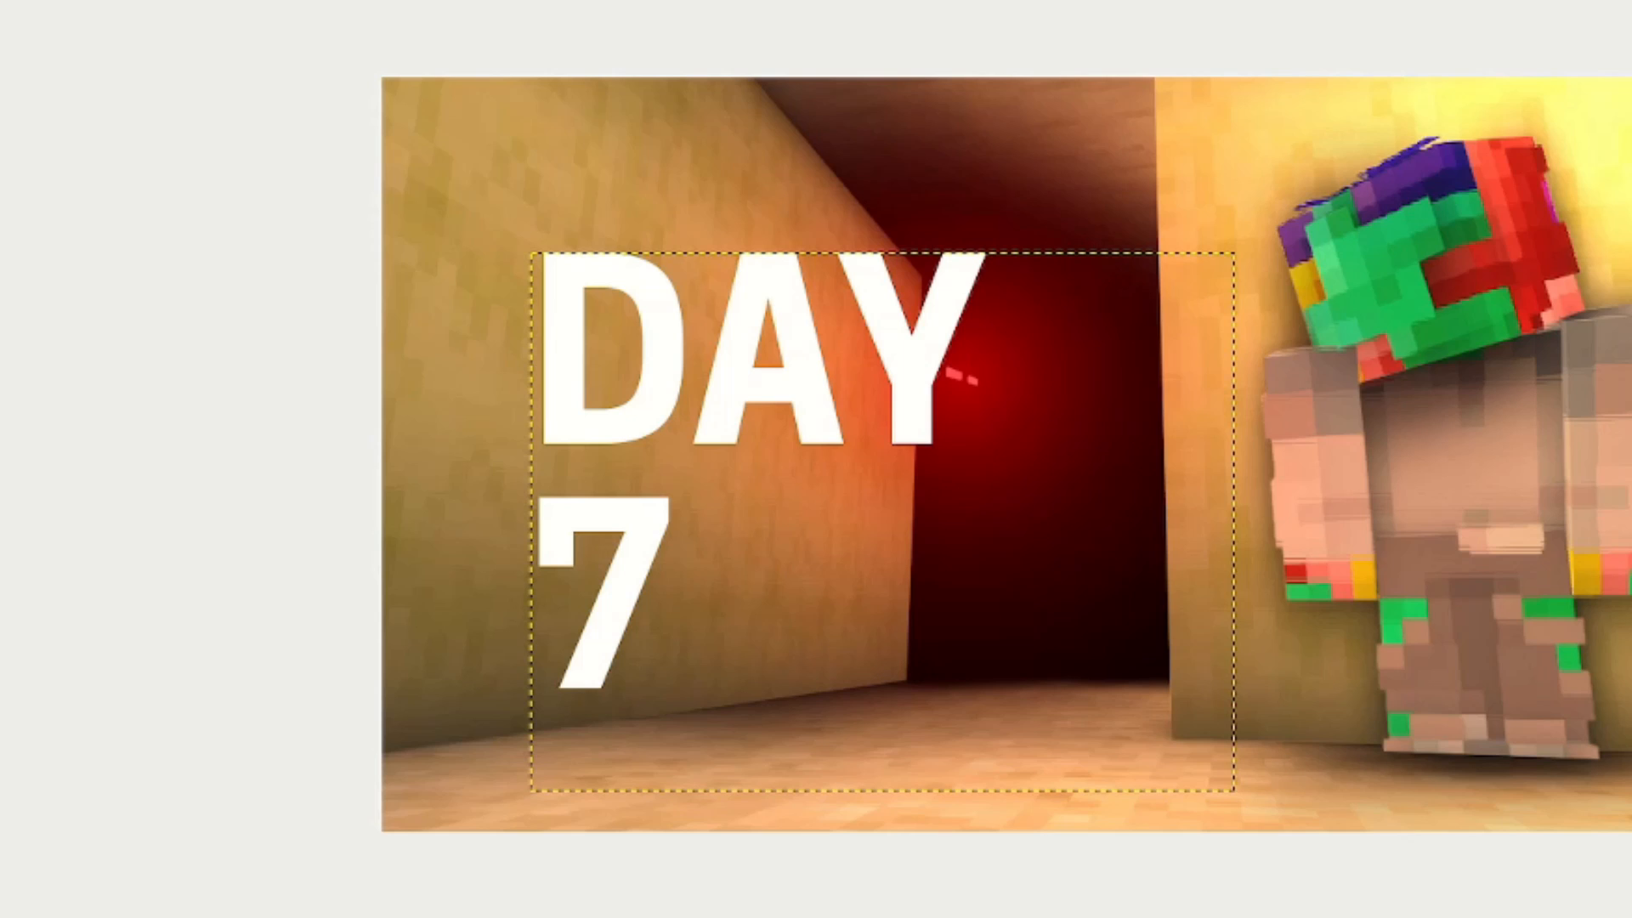
# Warp the DAY 7 text in perspective to match the left hallway wall and move it down slightly.
pyautogui.click(916, 394)
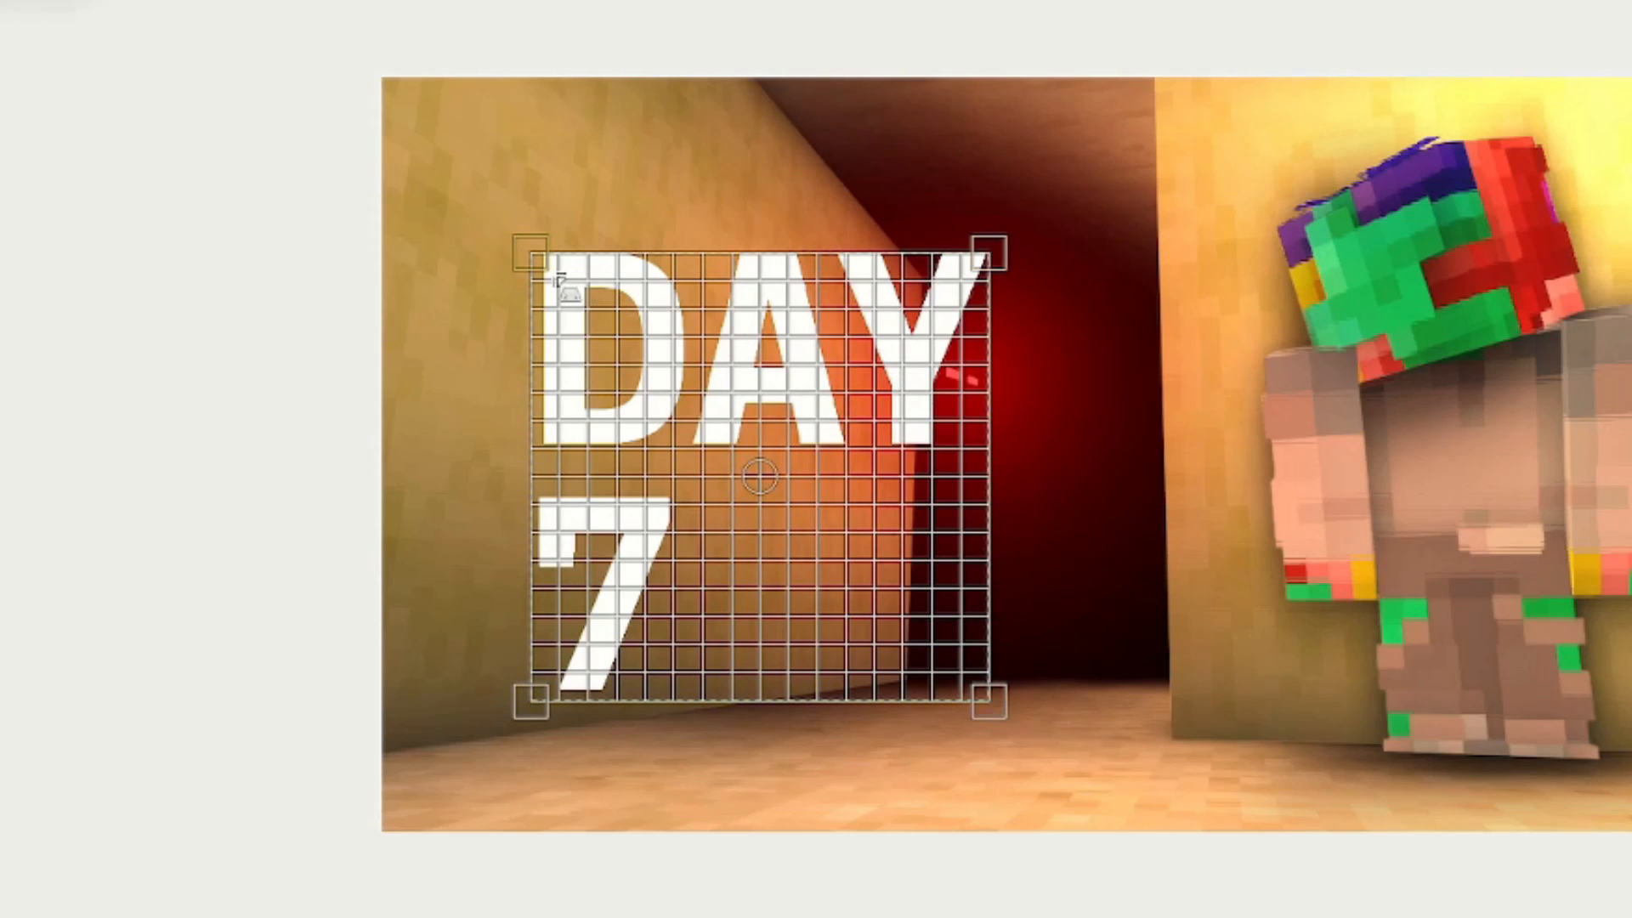
pyautogui.moveTo(557, 276); pyautogui.dragTo(505, 59)
pyautogui.moveTo(1007, 253); pyautogui.dragTo(898, 262)
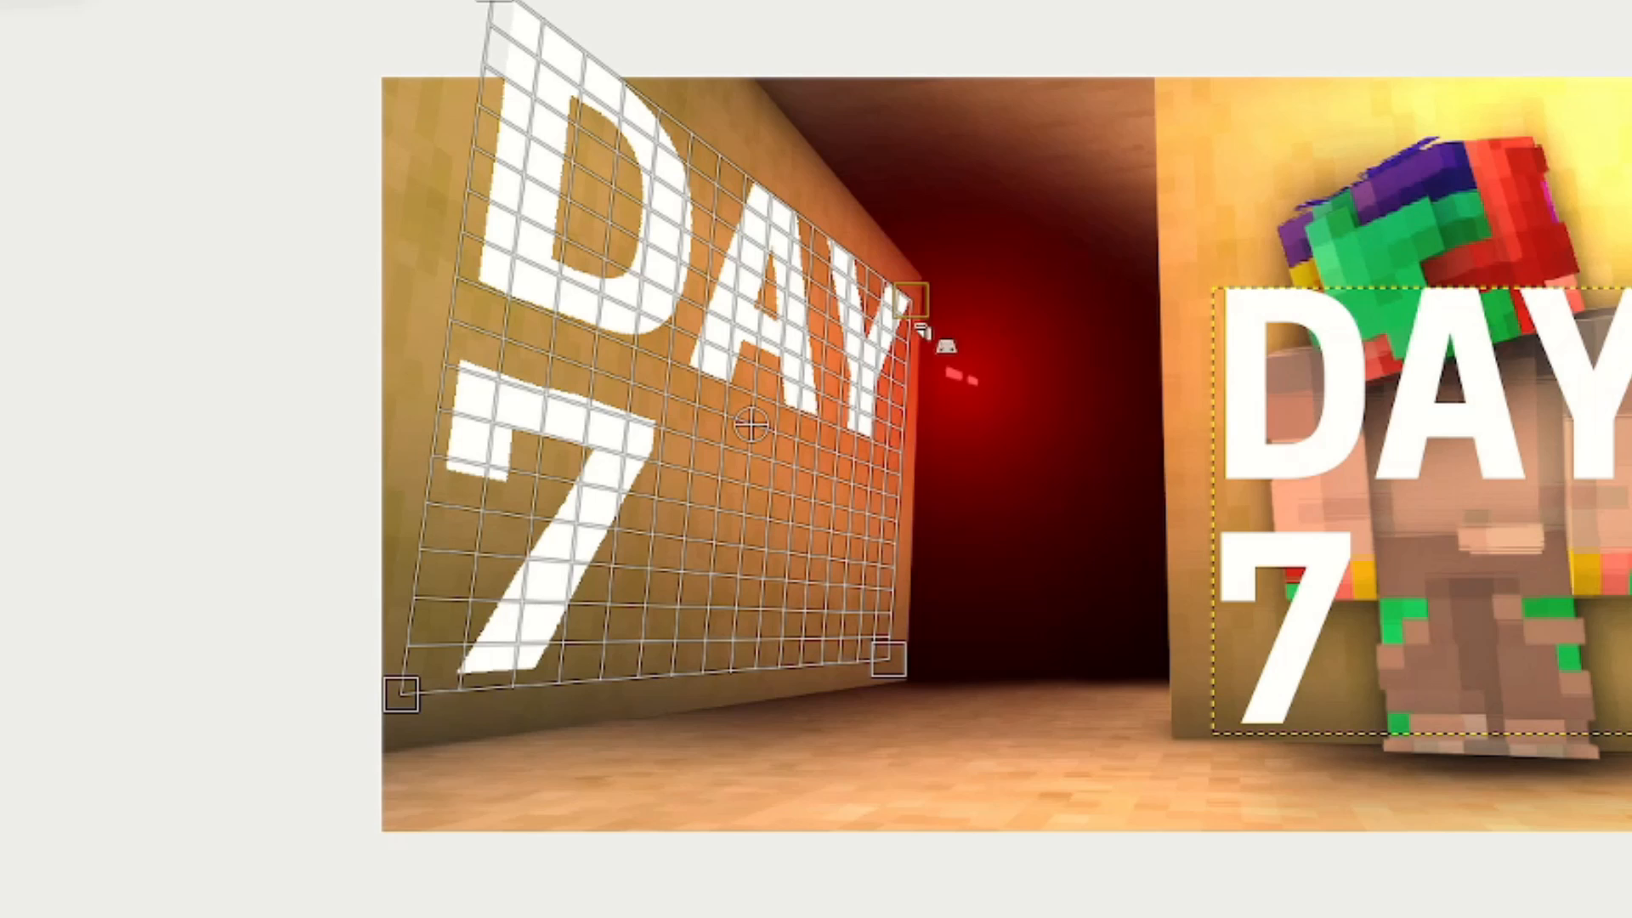
pyautogui.moveTo(944, 345); pyautogui.dragTo(929, 304)
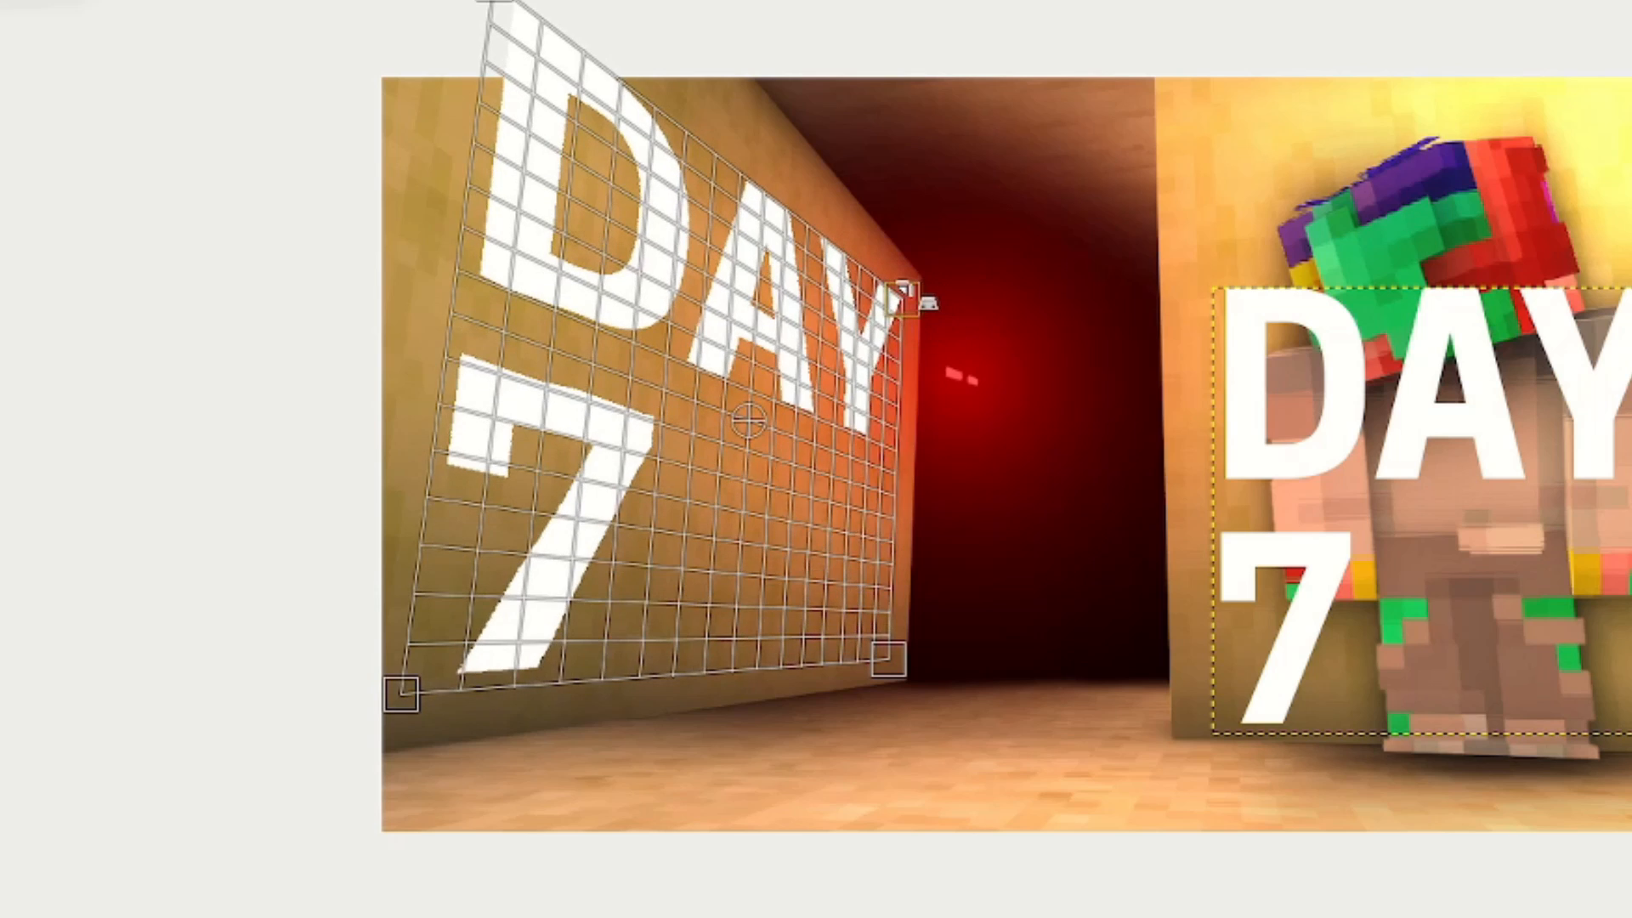
pyautogui.press('Return')
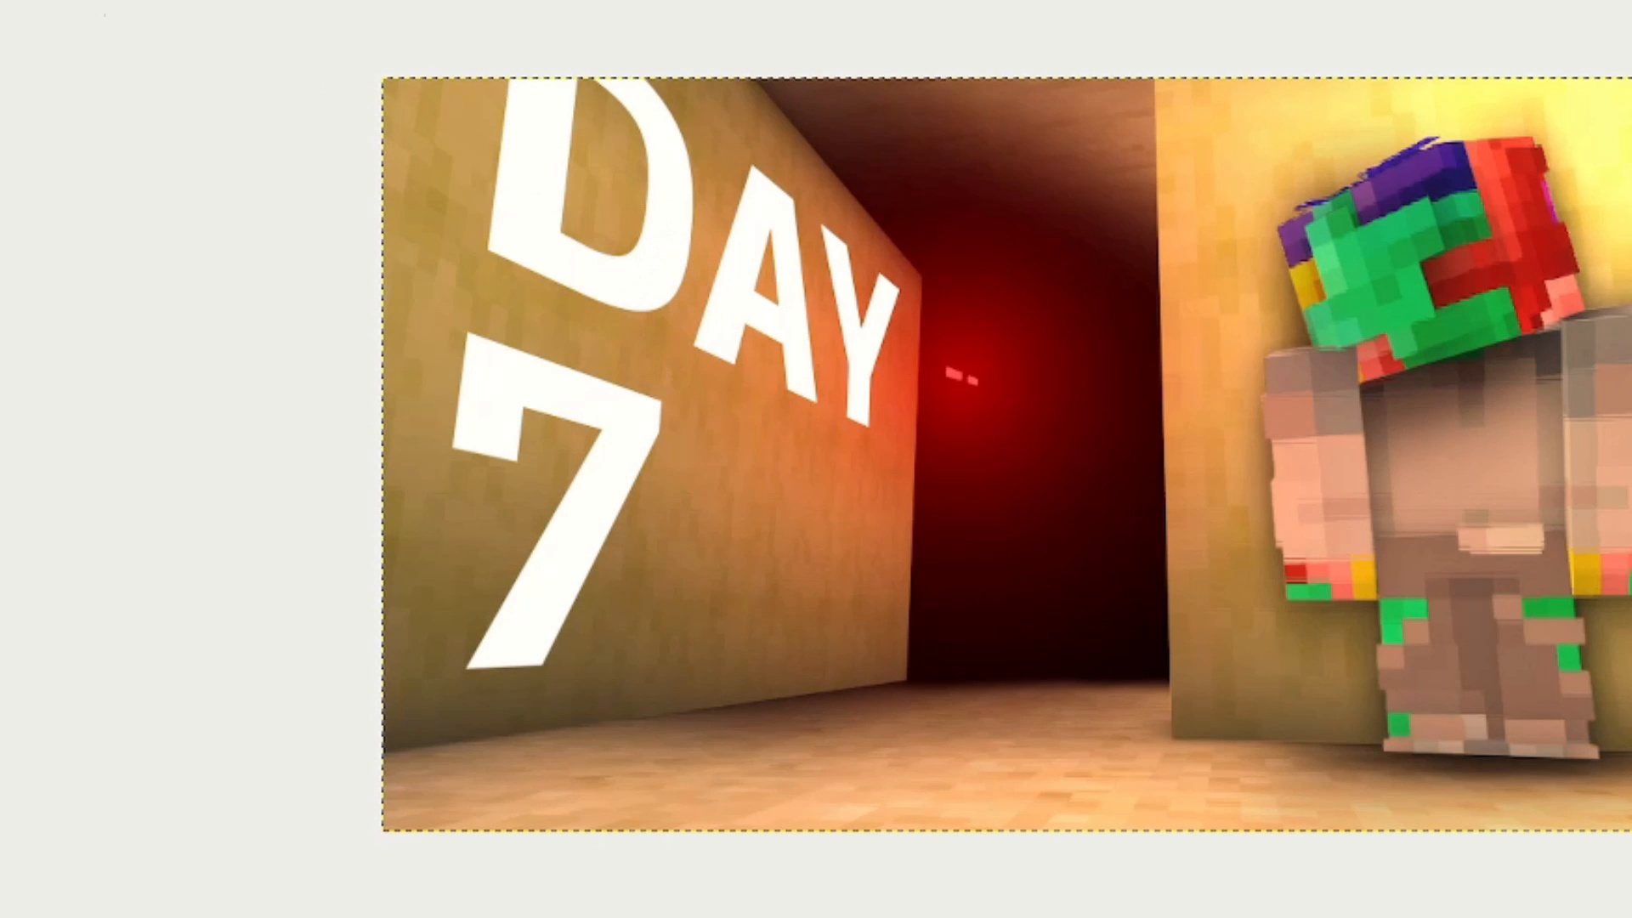
pyautogui.moveTo(800, 374); pyautogui.dragTo(799, 402)
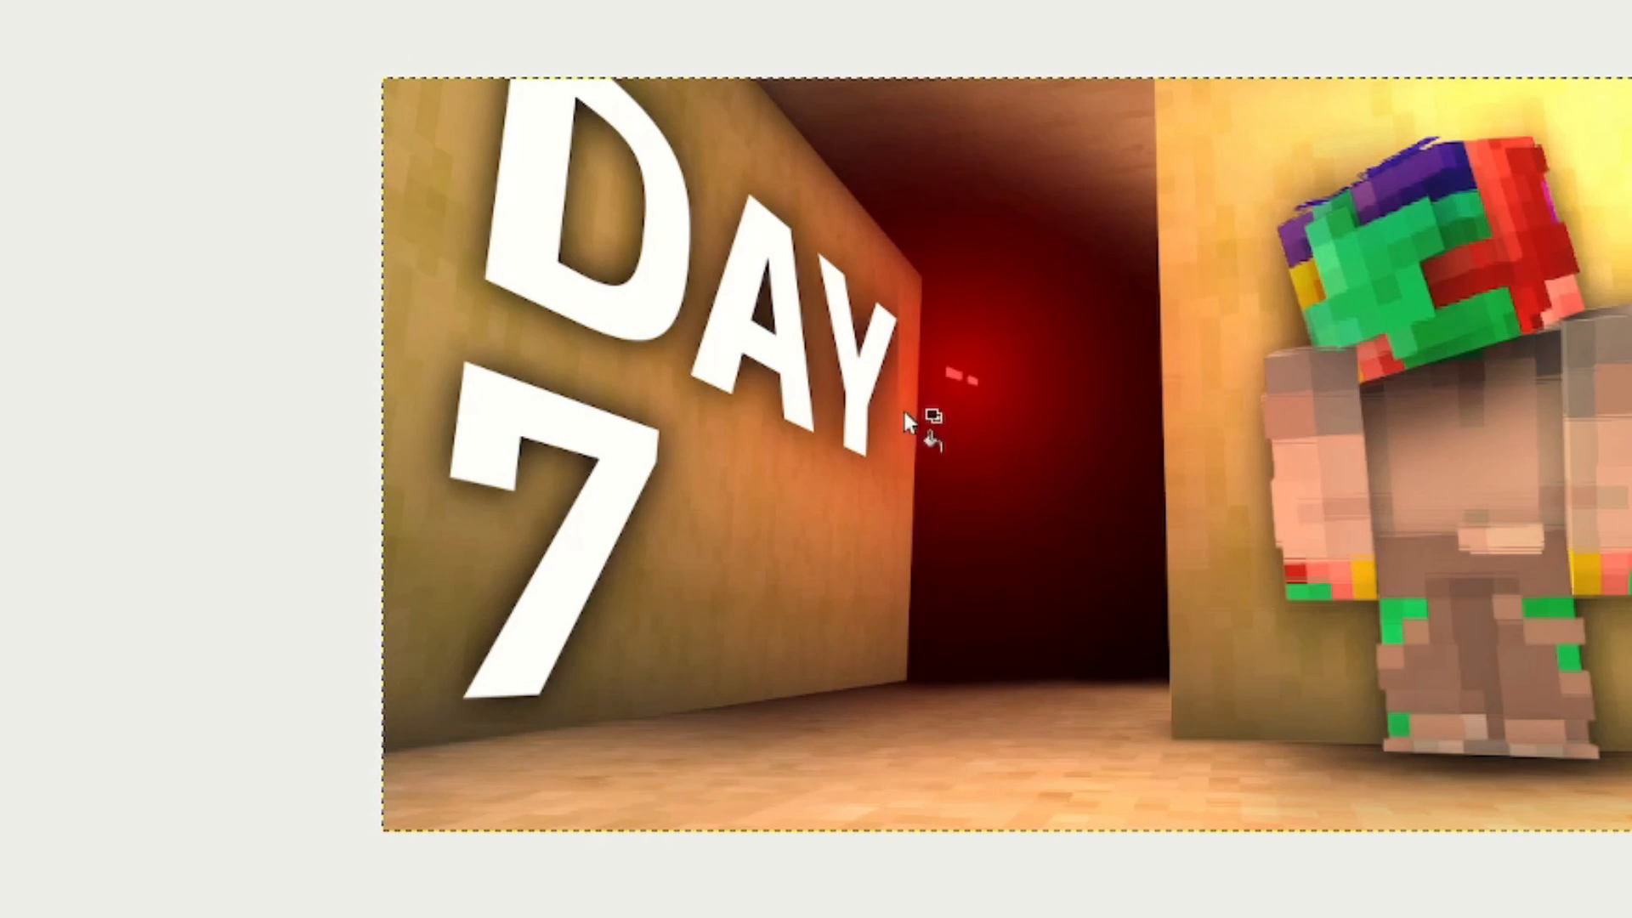
# Examine the wall lettering, glowing eyes and character up close and in the full composition.
pyautogui.scroll(3, 891, 345)
pyautogui.scroll(-2, 951, 318)
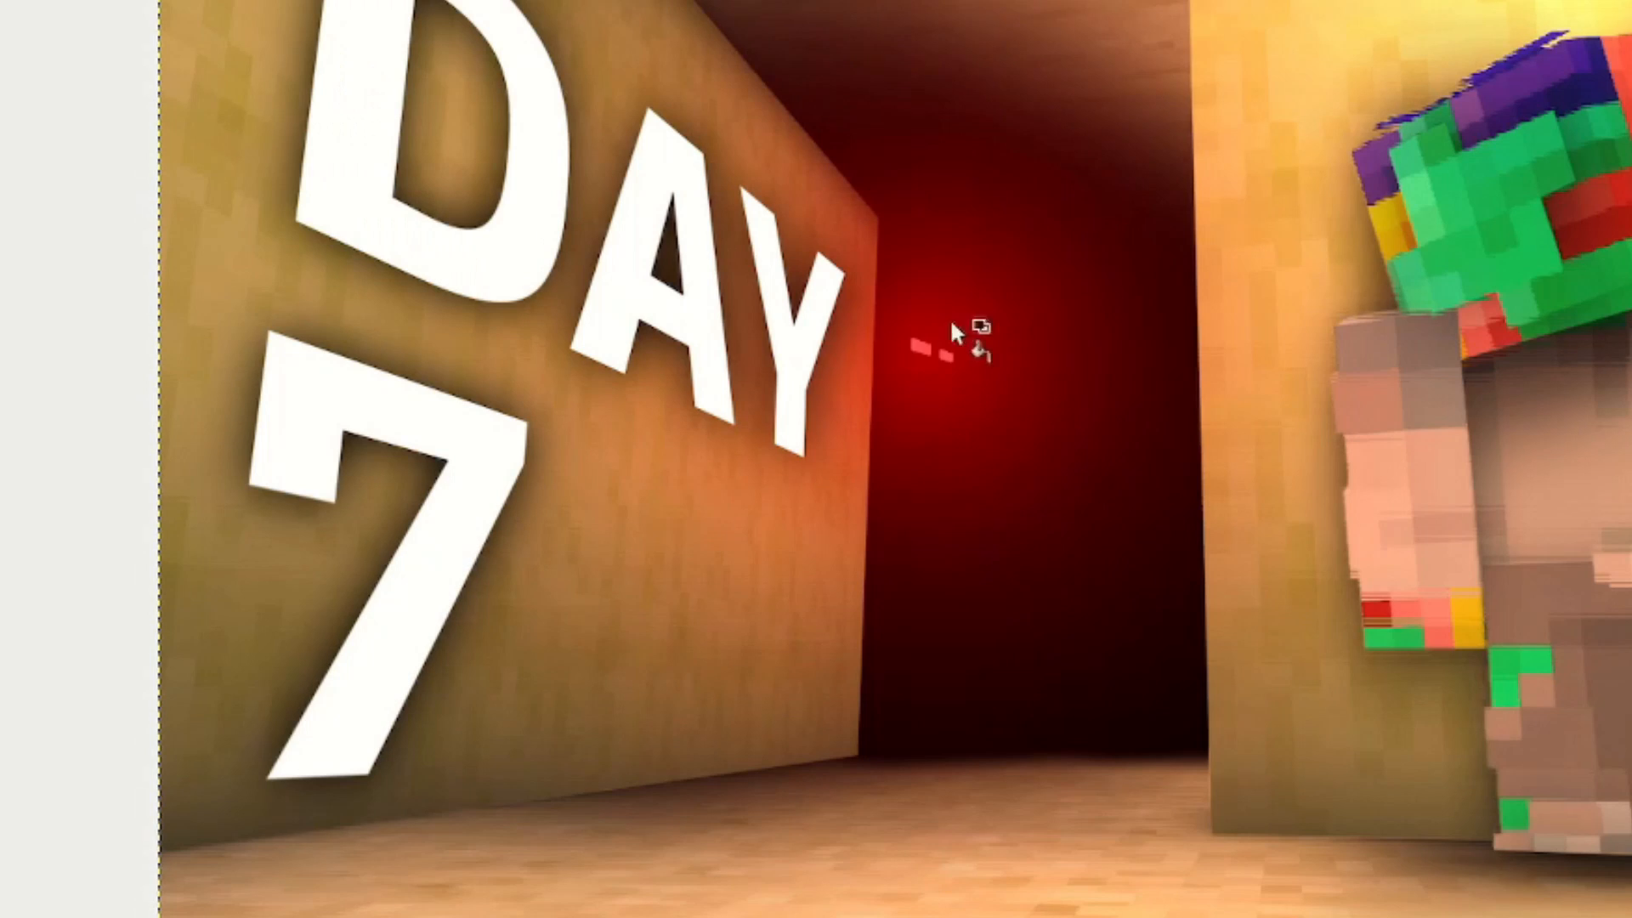
pyautogui.moveTo(638, 338); pyautogui.dragTo(987, 375)
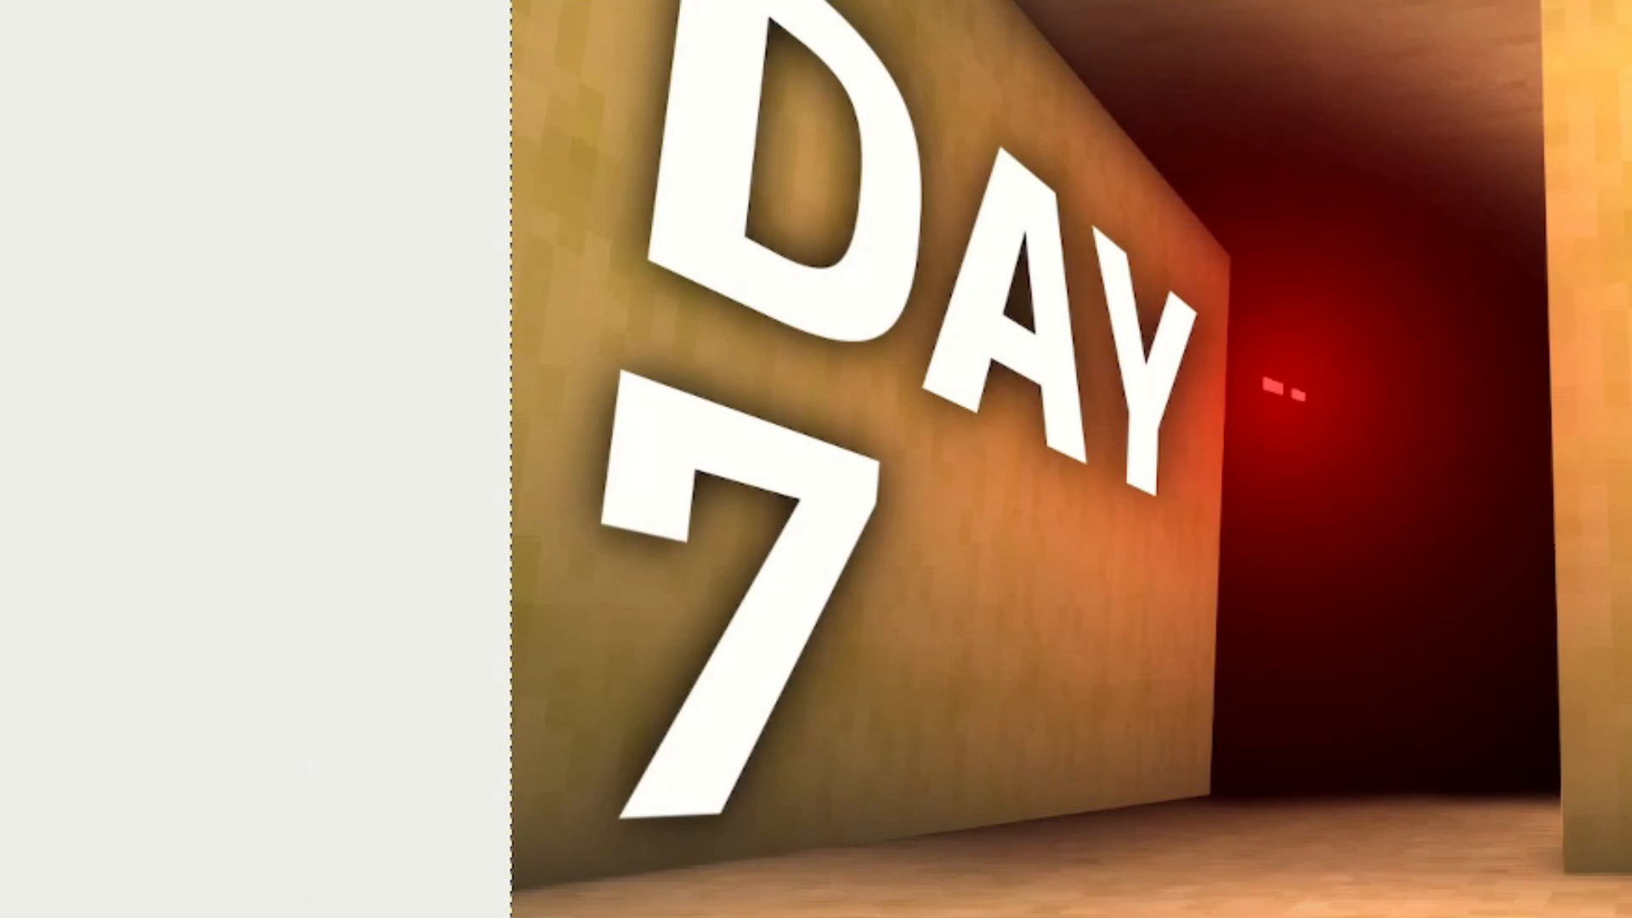
pyautogui.scroll(-1, 296, 288)
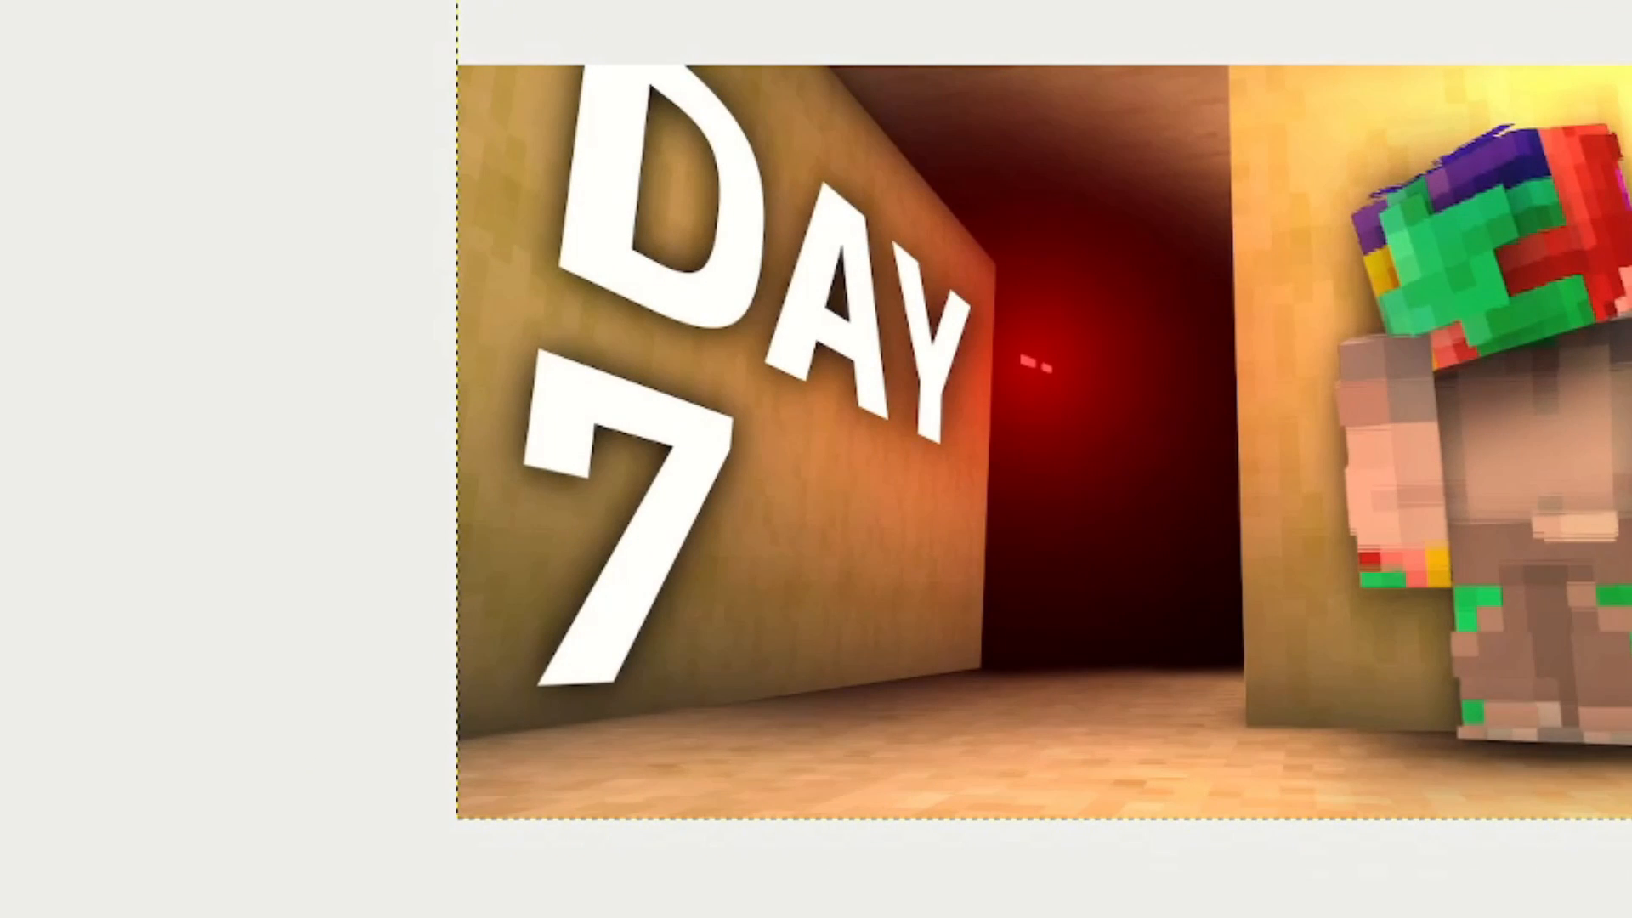
pyautogui.scroll(1, 1020, 425)
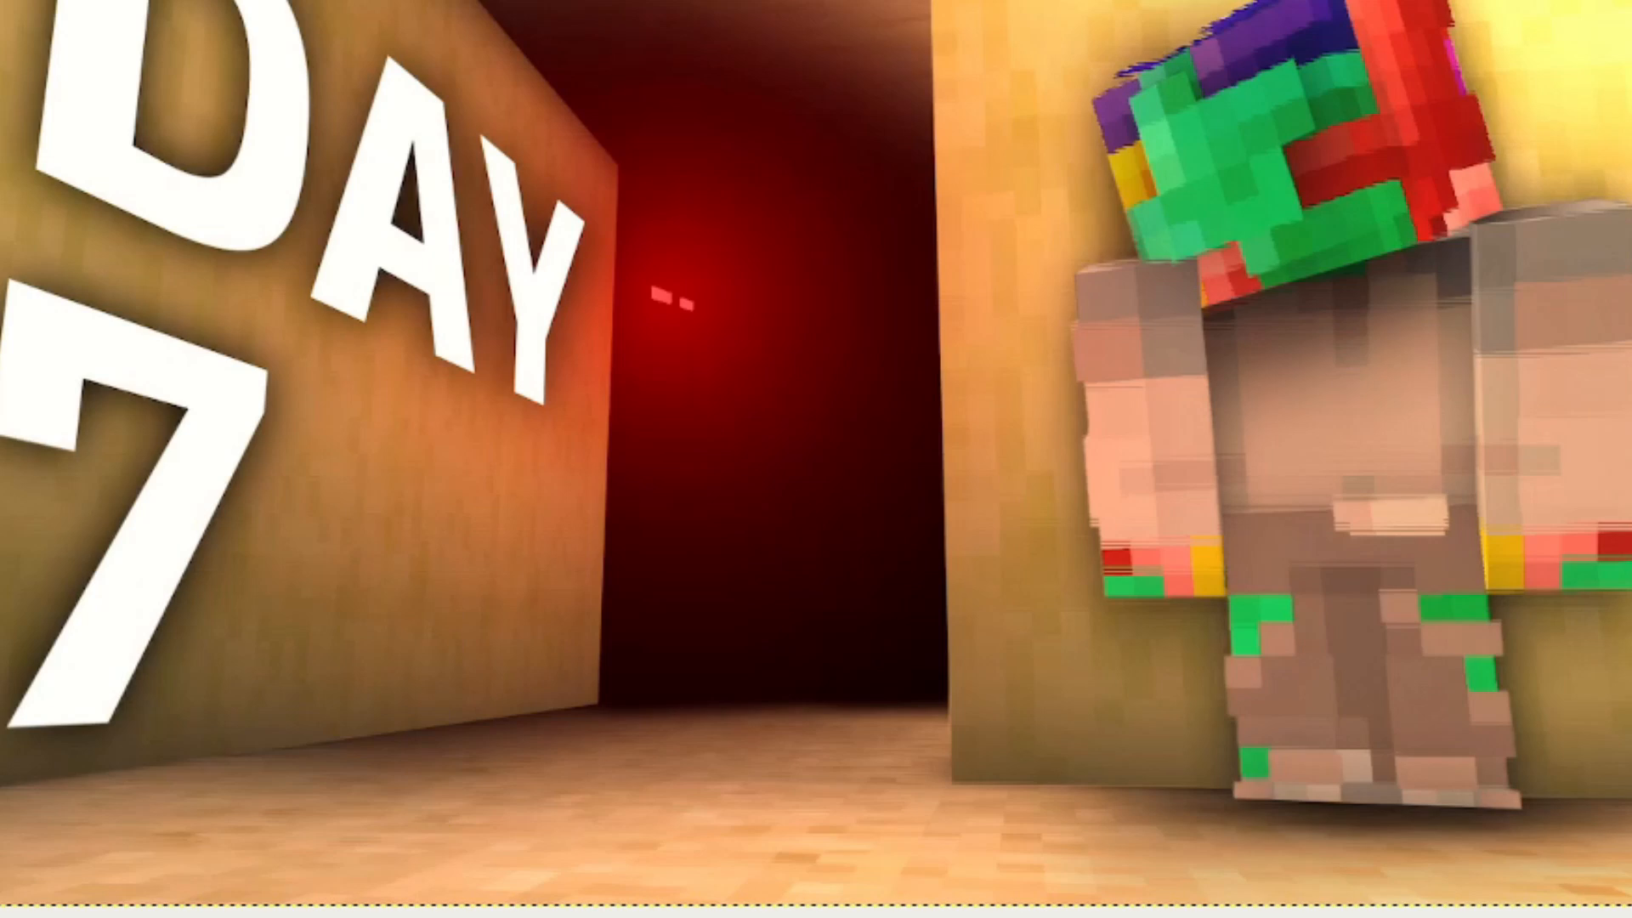
pyautogui.scroll(-1, 1035, 248)
pyautogui.moveTo(696, 478); pyautogui.dragTo(829, 476)
pyautogui.scroll(-1, 773, 594)
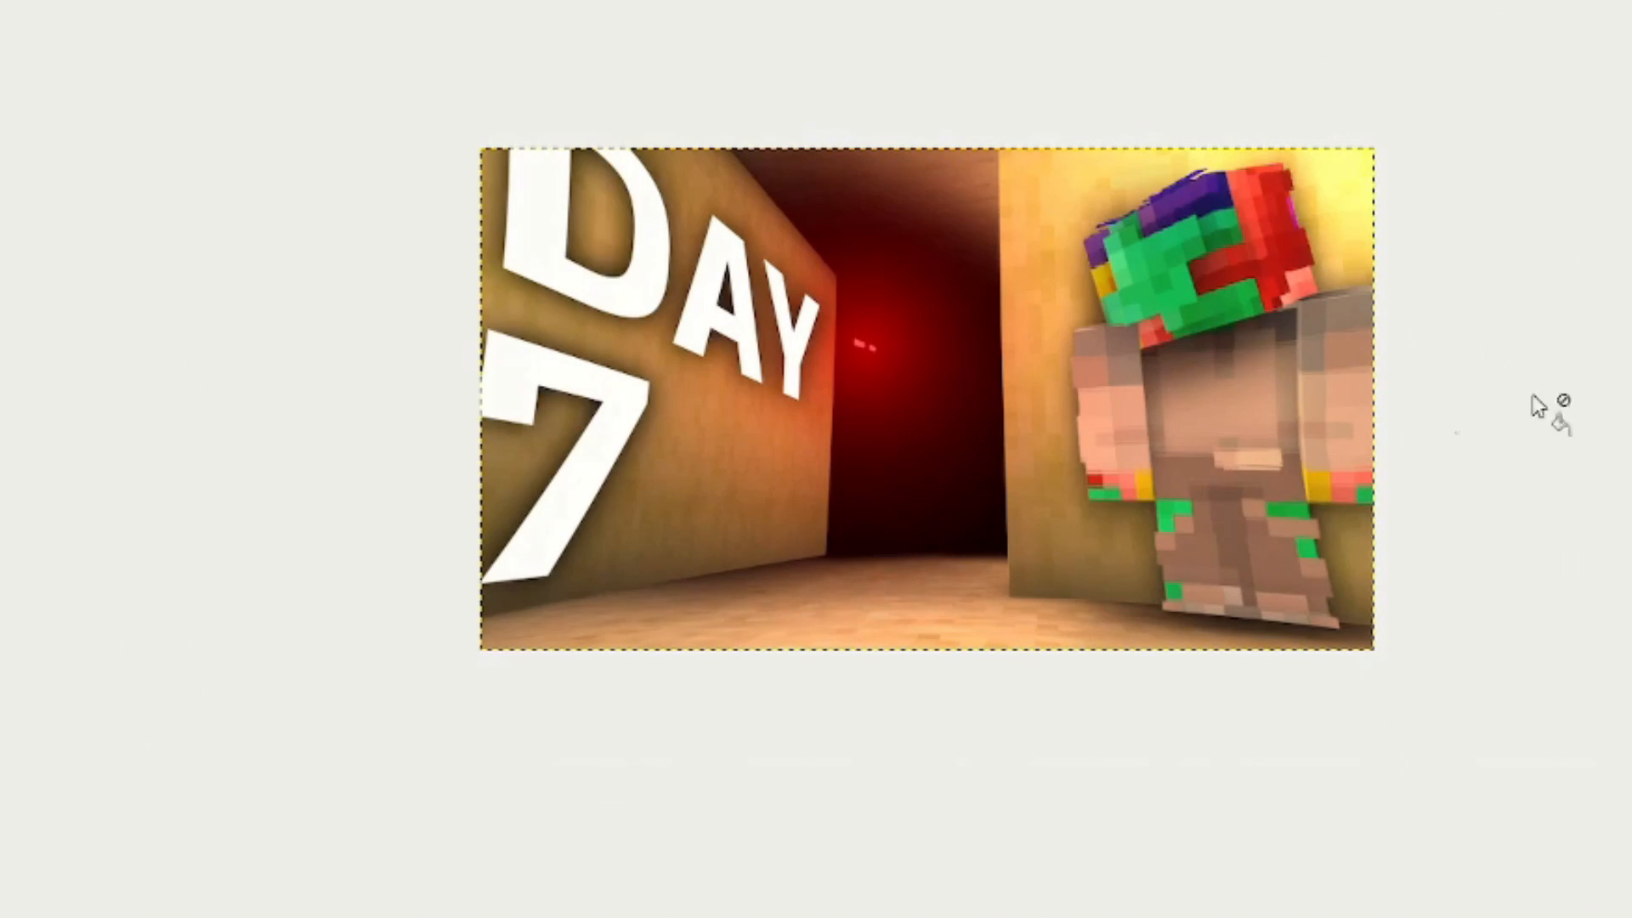
pyautogui.scroll(1, 834, 502)
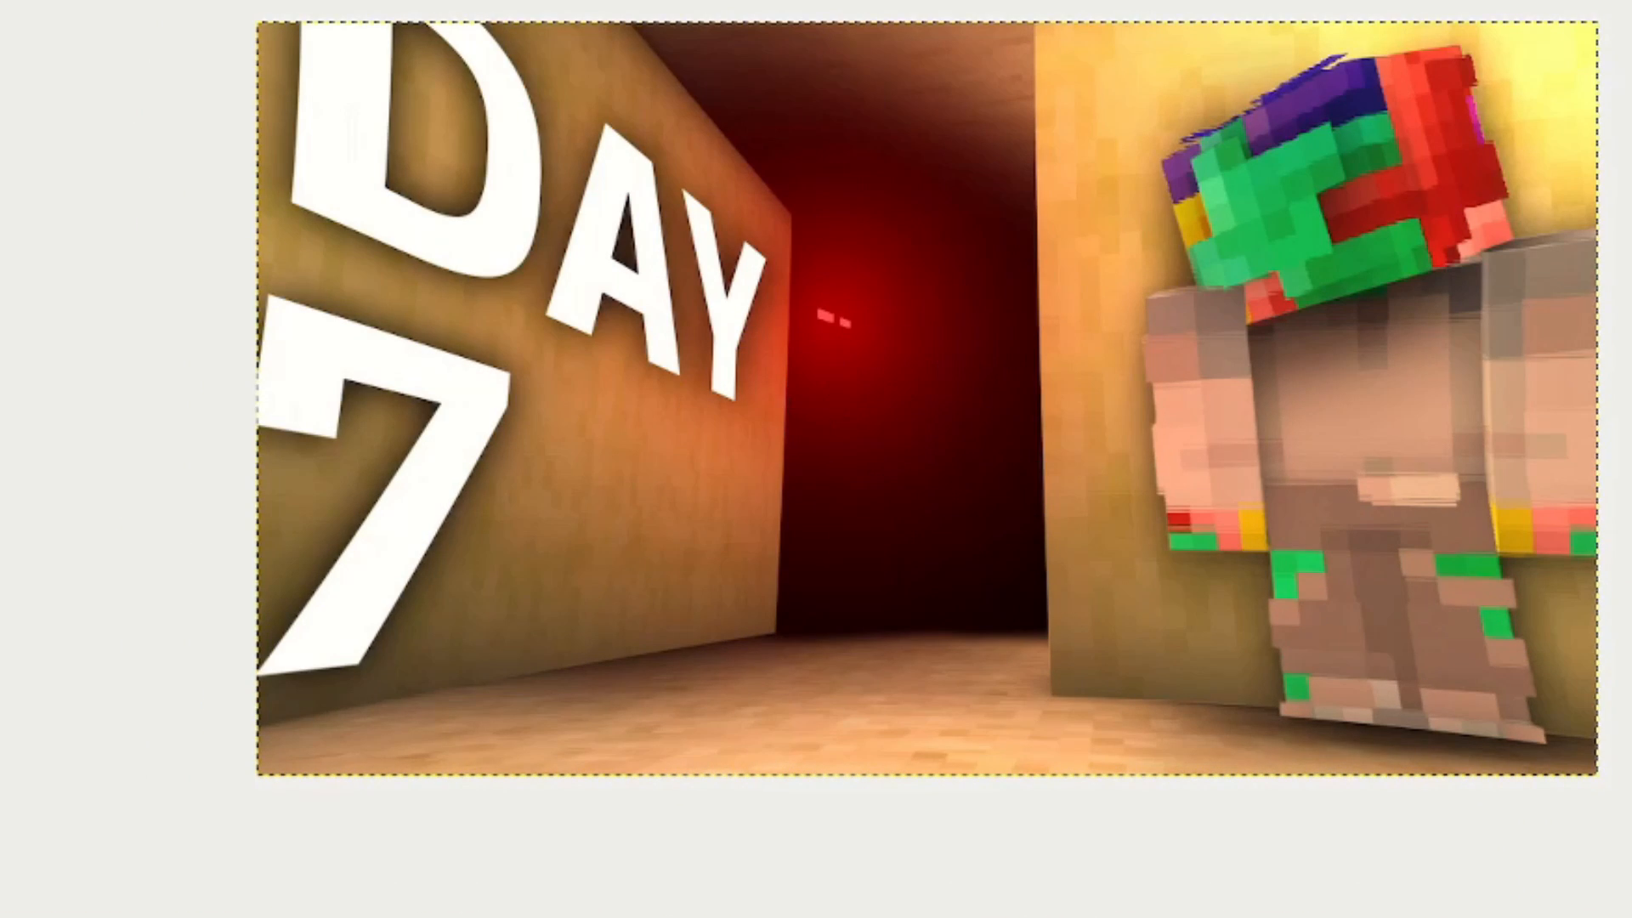